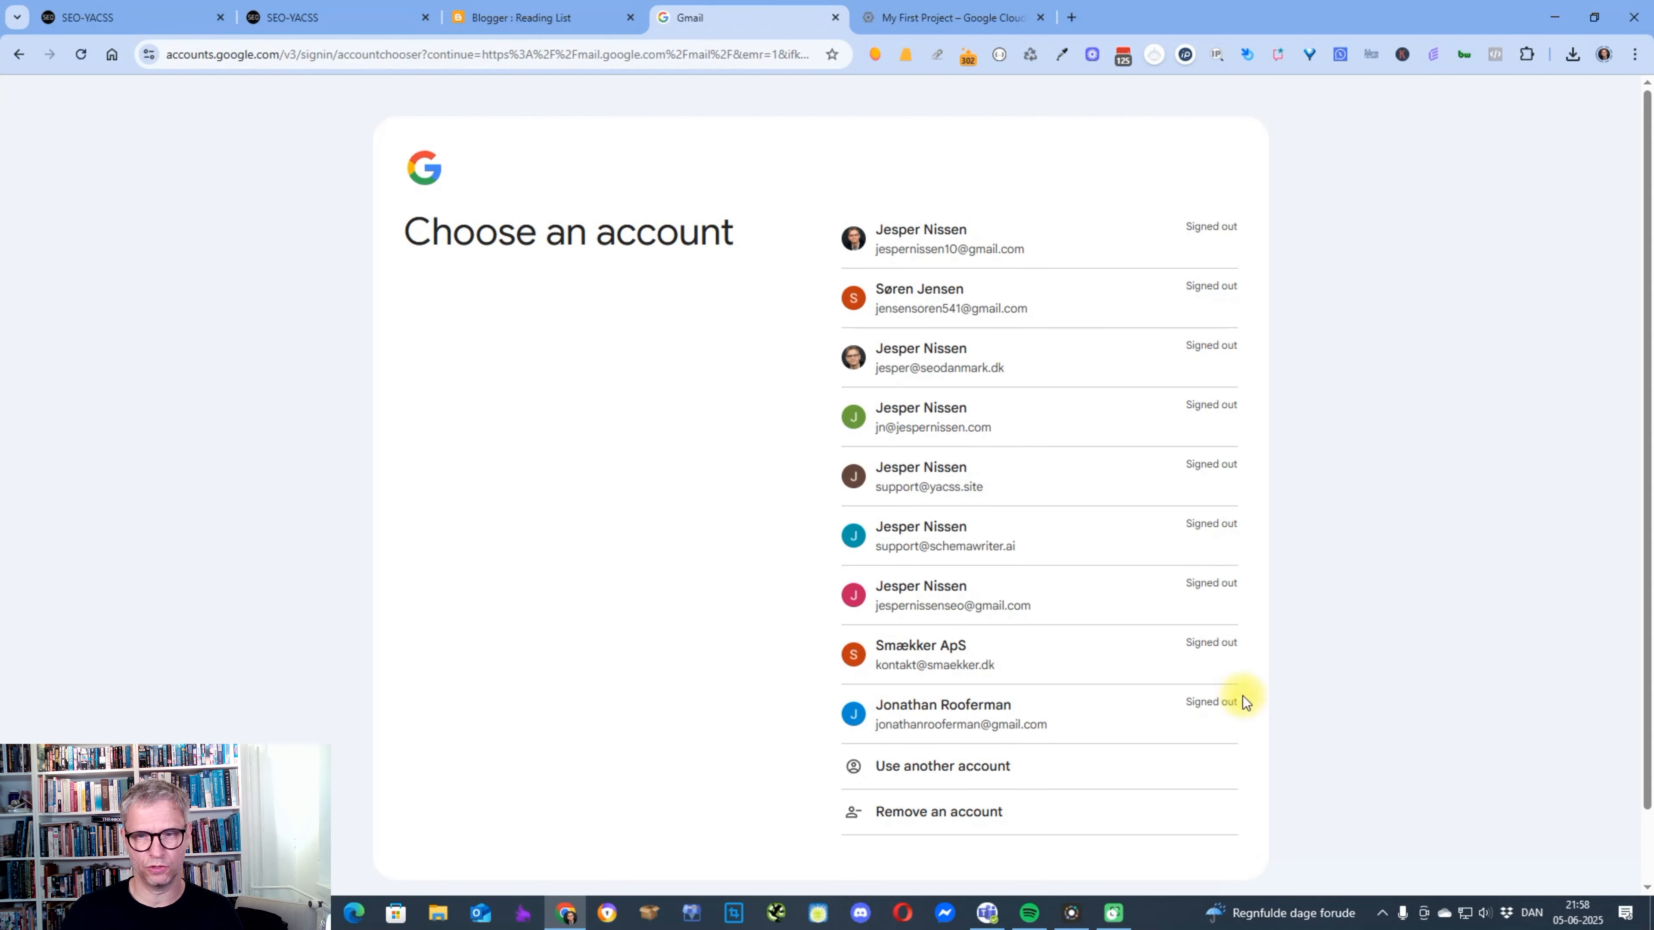
Sign in to Gmail with the last account listed in the account chooser, filling in its saved account password.
click(954, 723)
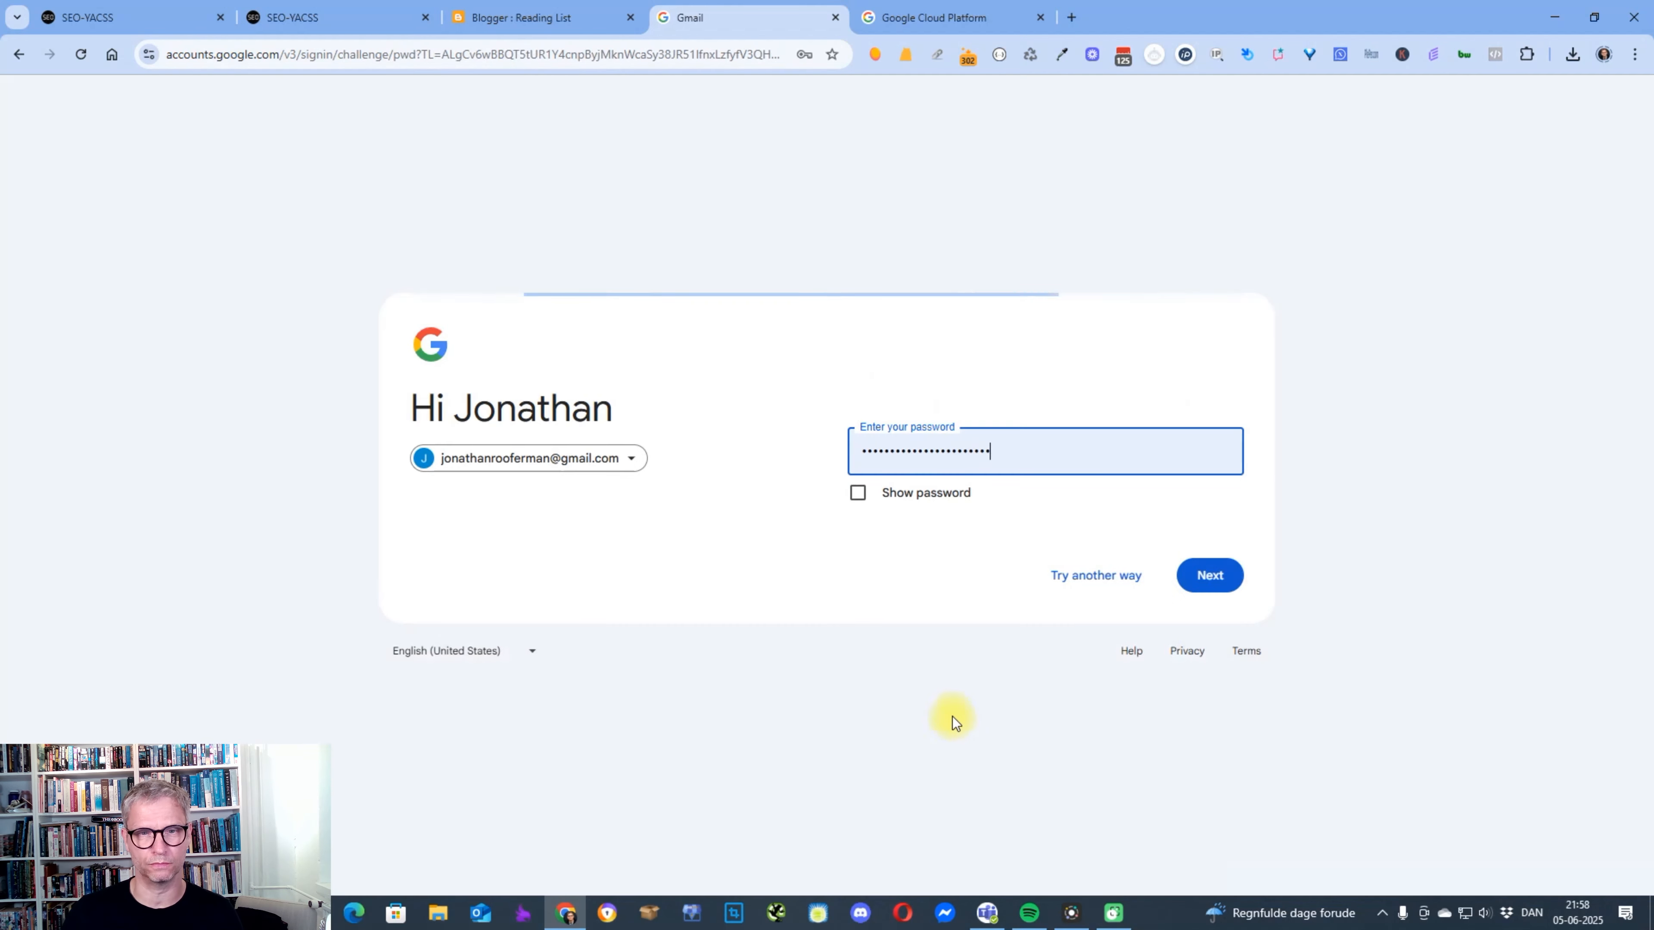
click(1129, 454)
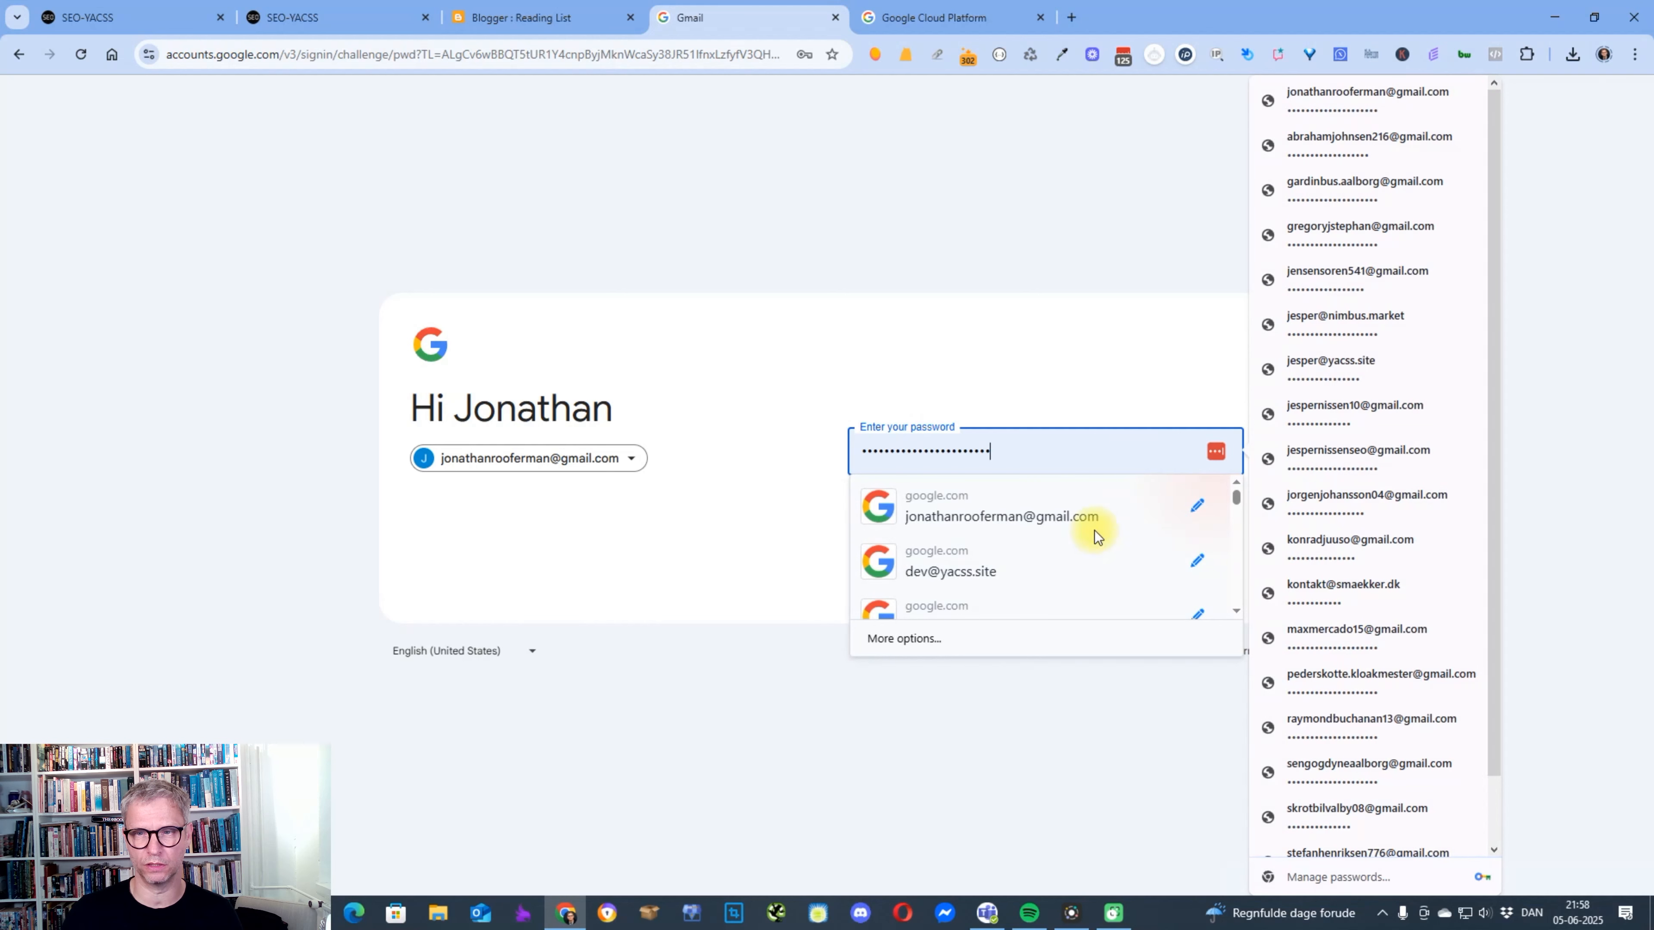
click(1093, 520)
click(1208, 575)
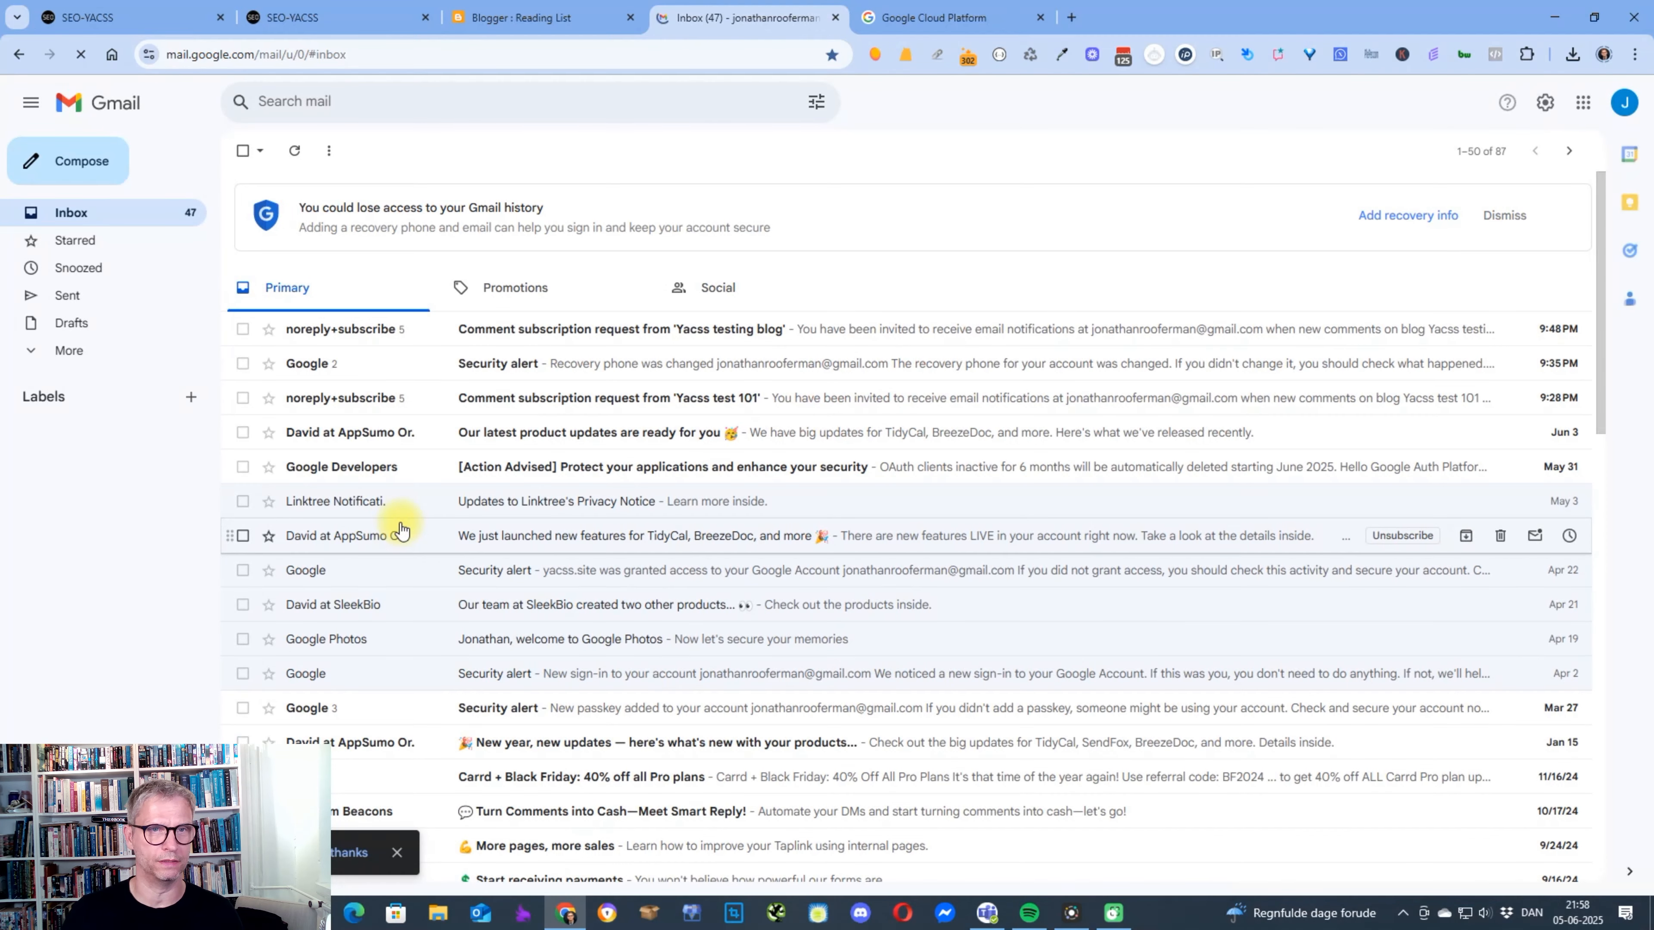
Switch to SEO-YACSS and delete the connected Google account from the GMAIL Connectivity page.
click(315, 16)
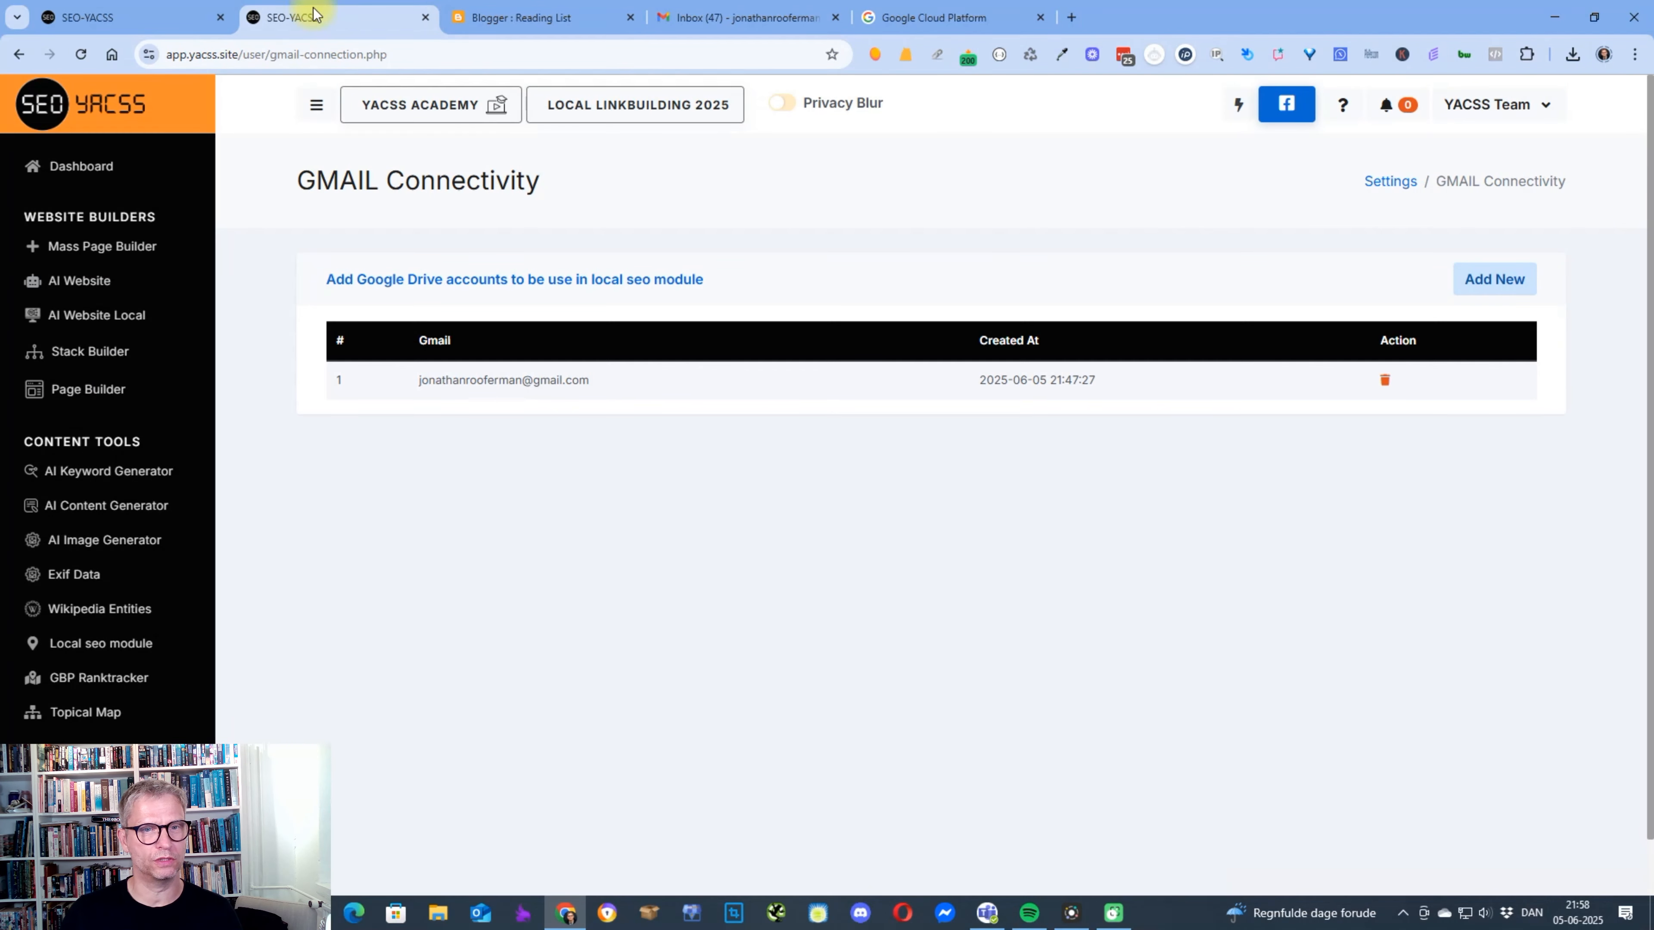
scroll(118, 646, down, 5)
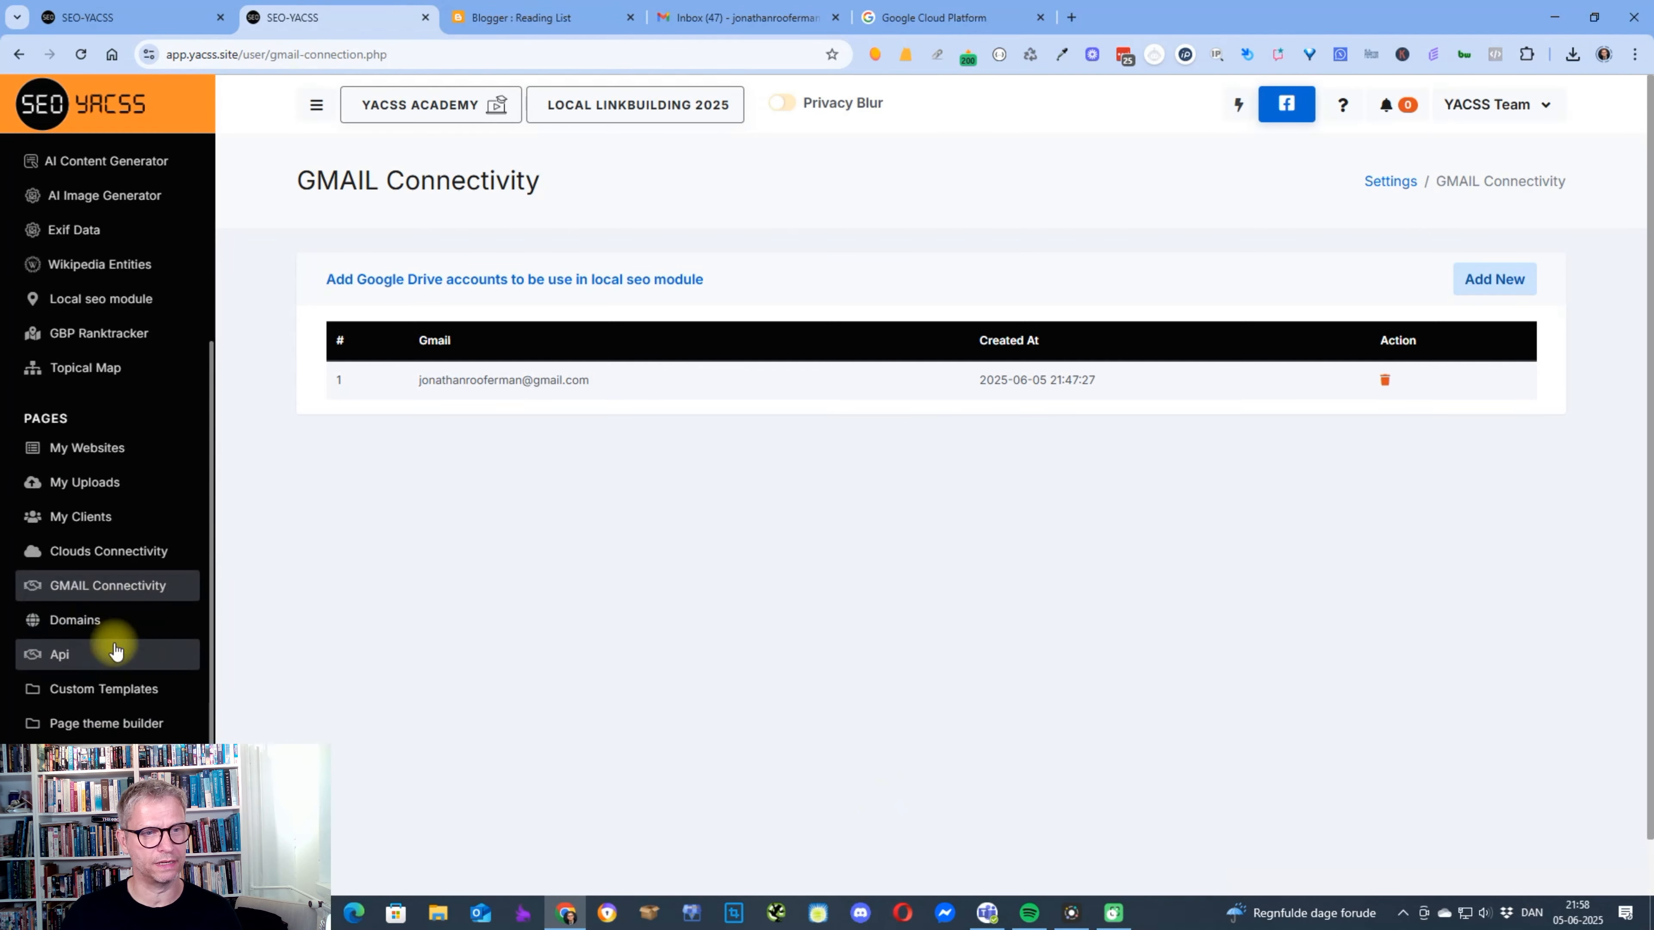
click(123, 584)
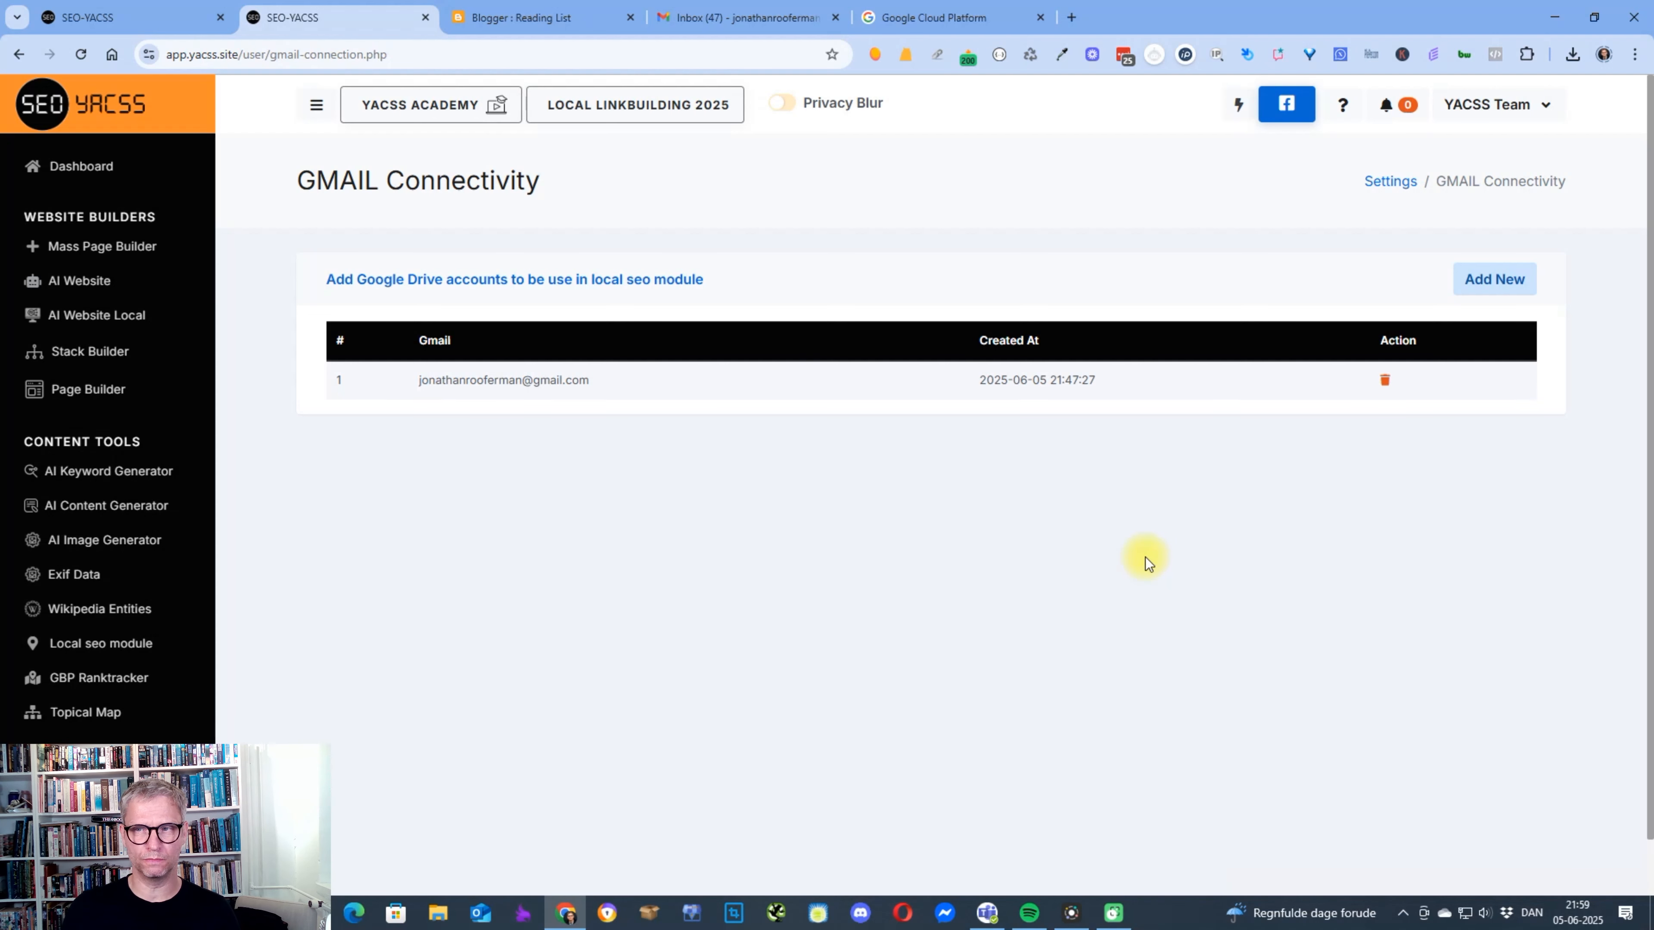
click(1384, 381)
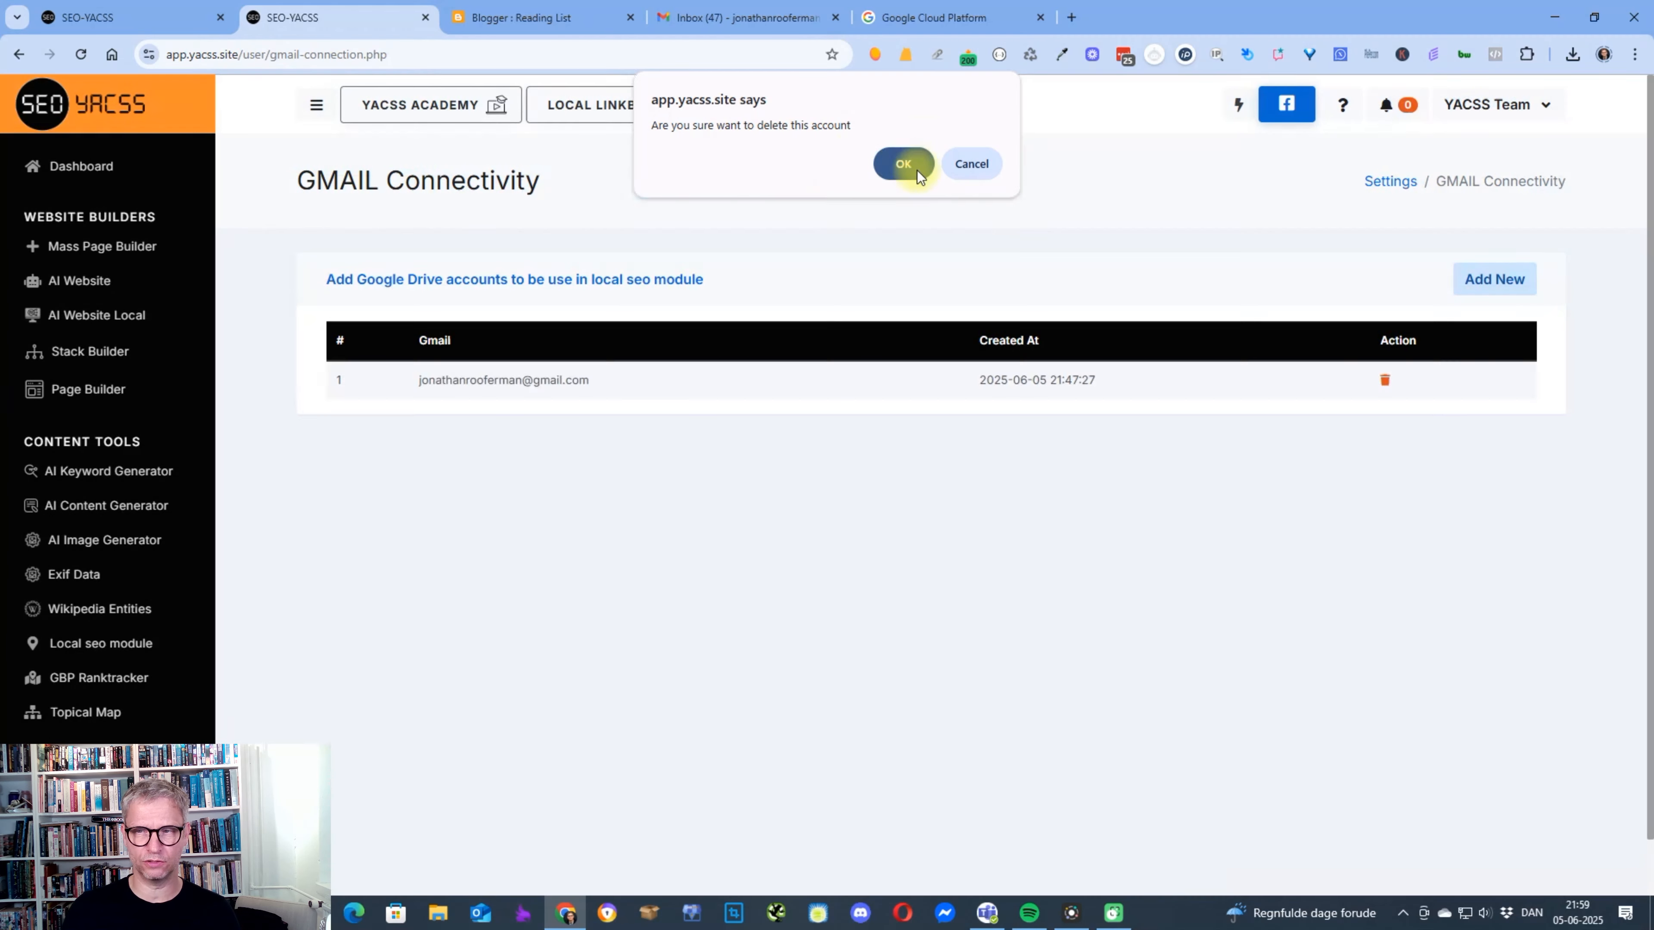
click(903, 164)
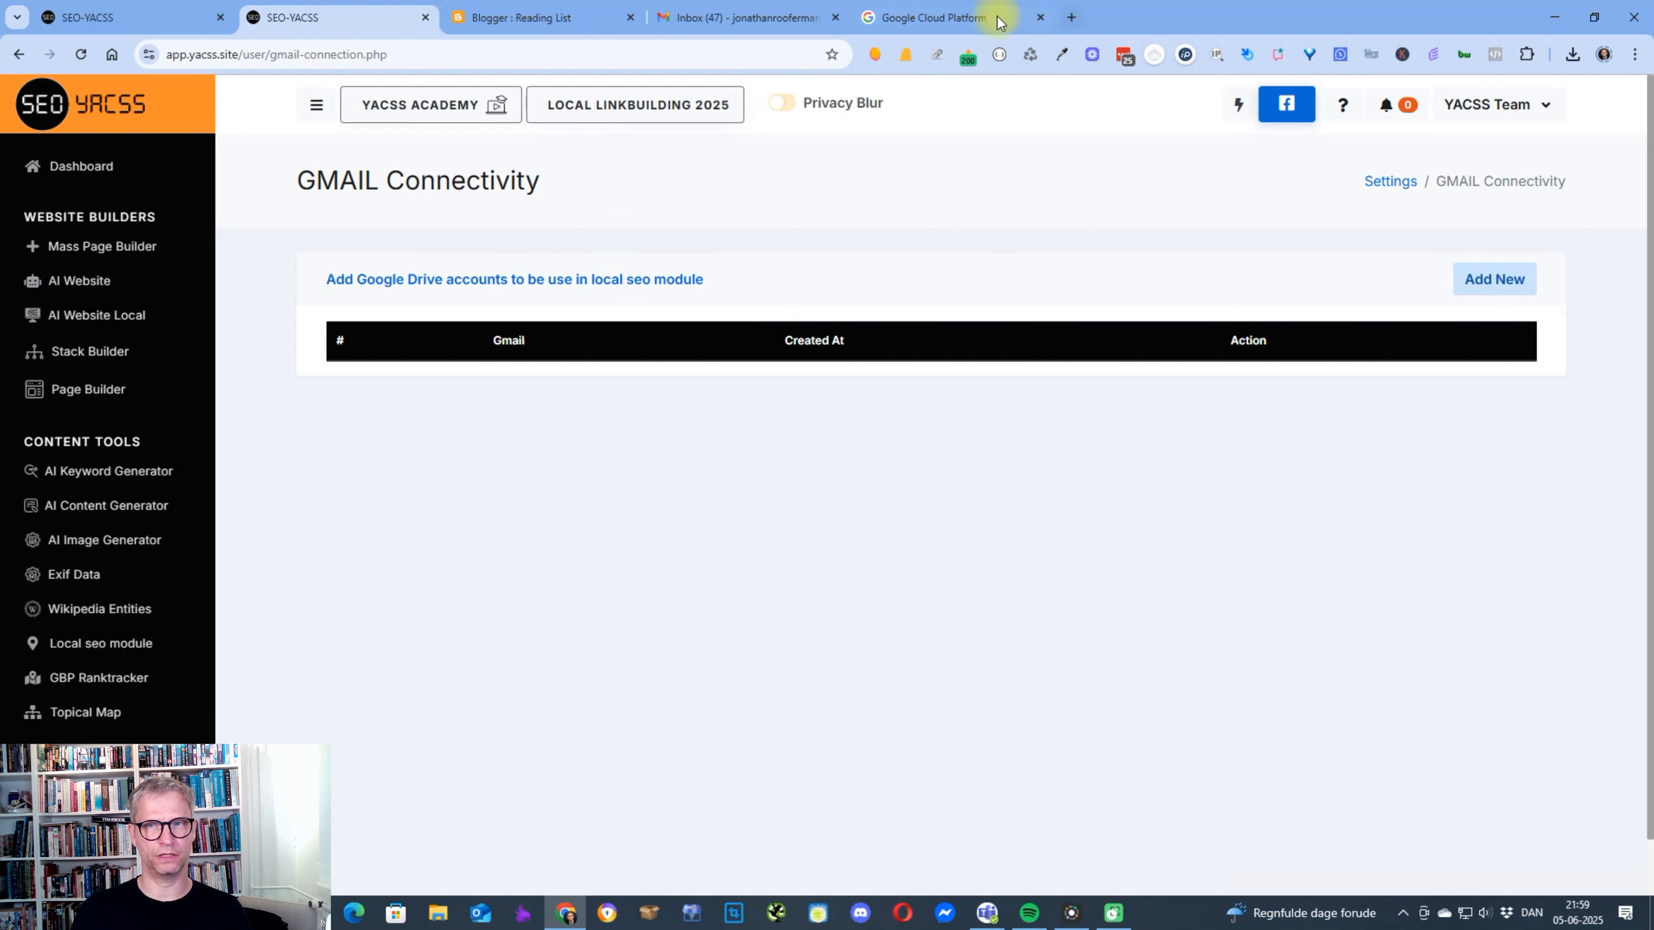
Switch to Google Cloud Platform and sign in with the same Google account used for Gmail.
click(910, 19)
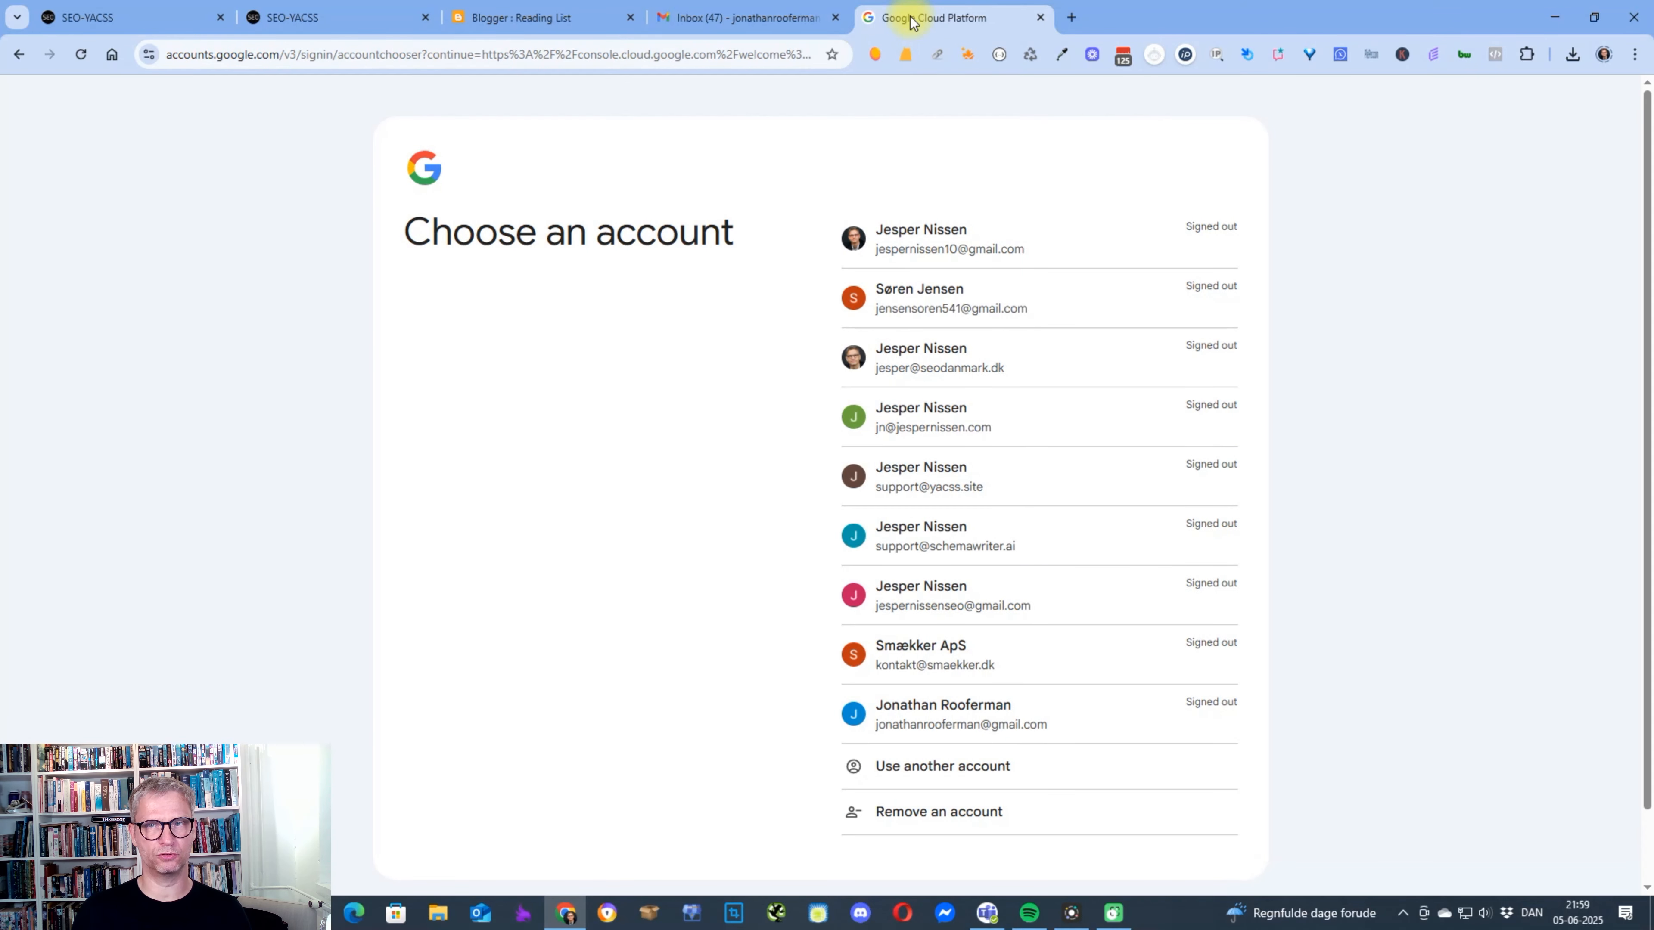
click(976, 716)
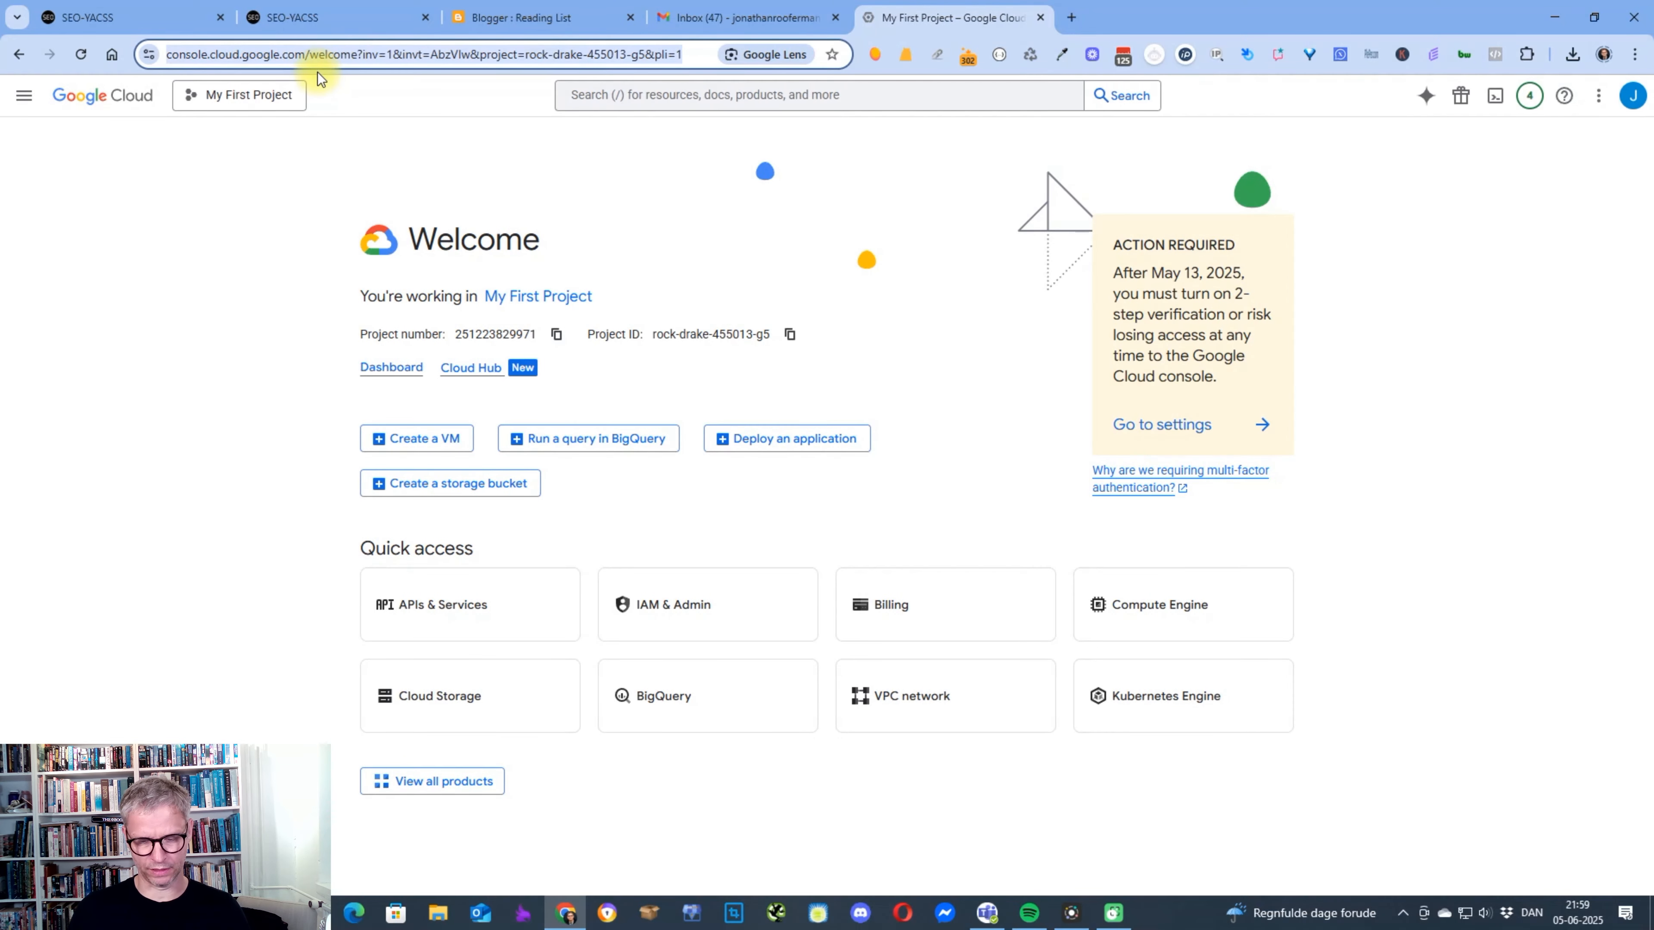
Search the web for "google cloud", open the Google Cloud: Cloud Computing Services site and go to its Console.
text(gog)
key(BackSpace)
text(ogle cloud)
key(Return)
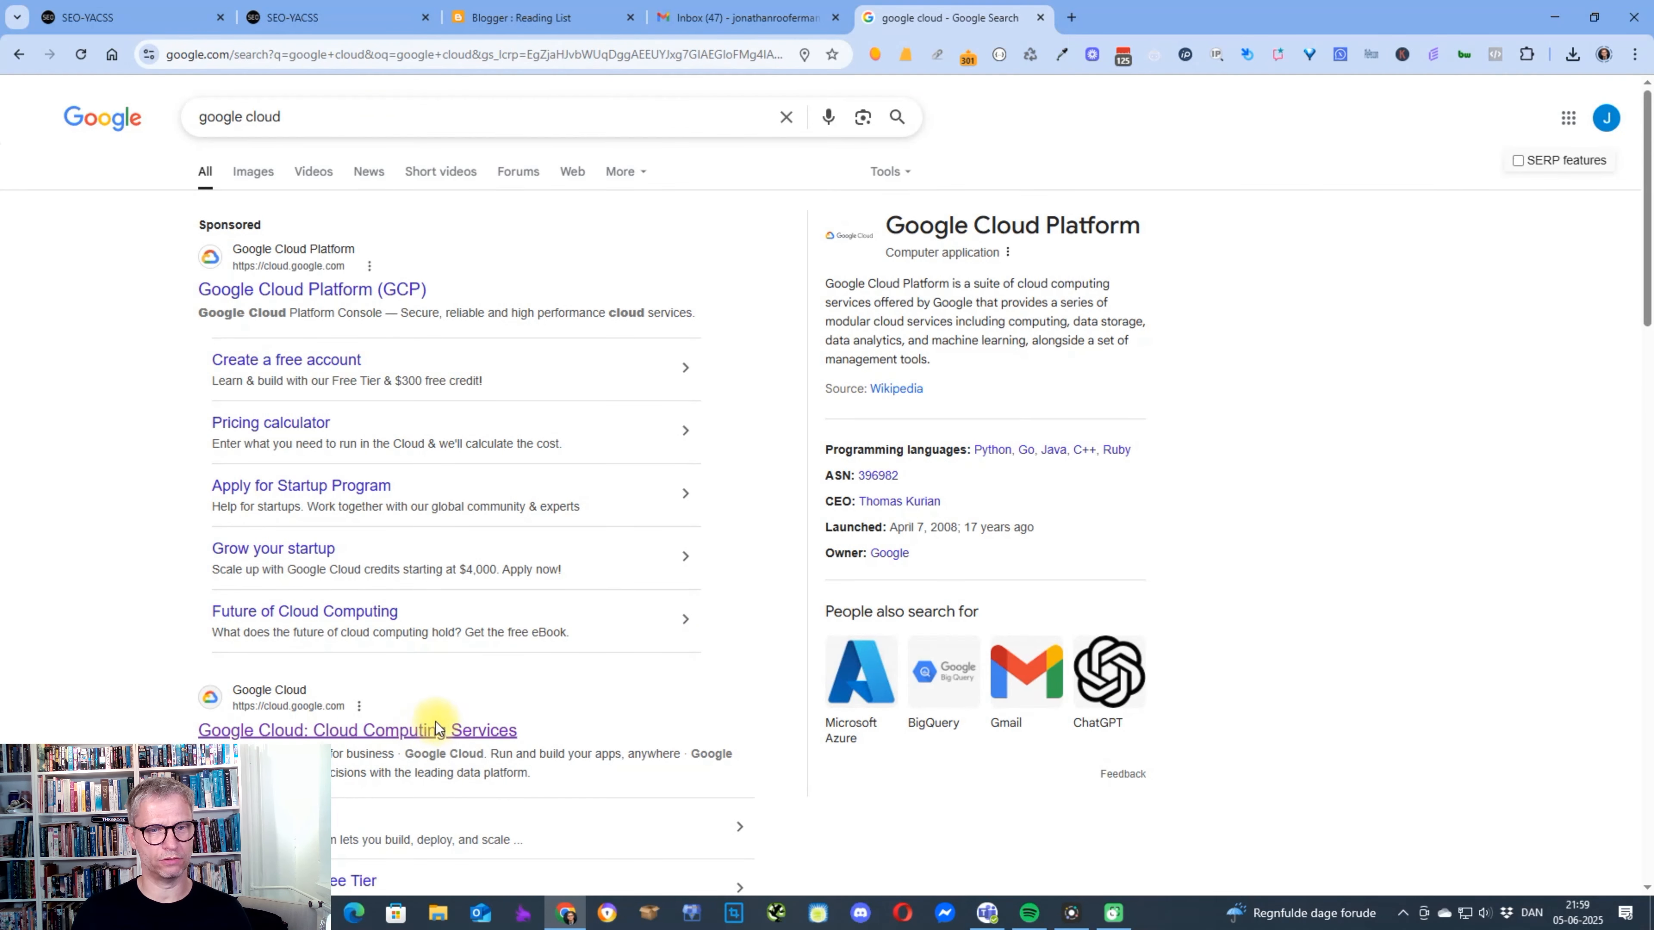
click(436, 729)
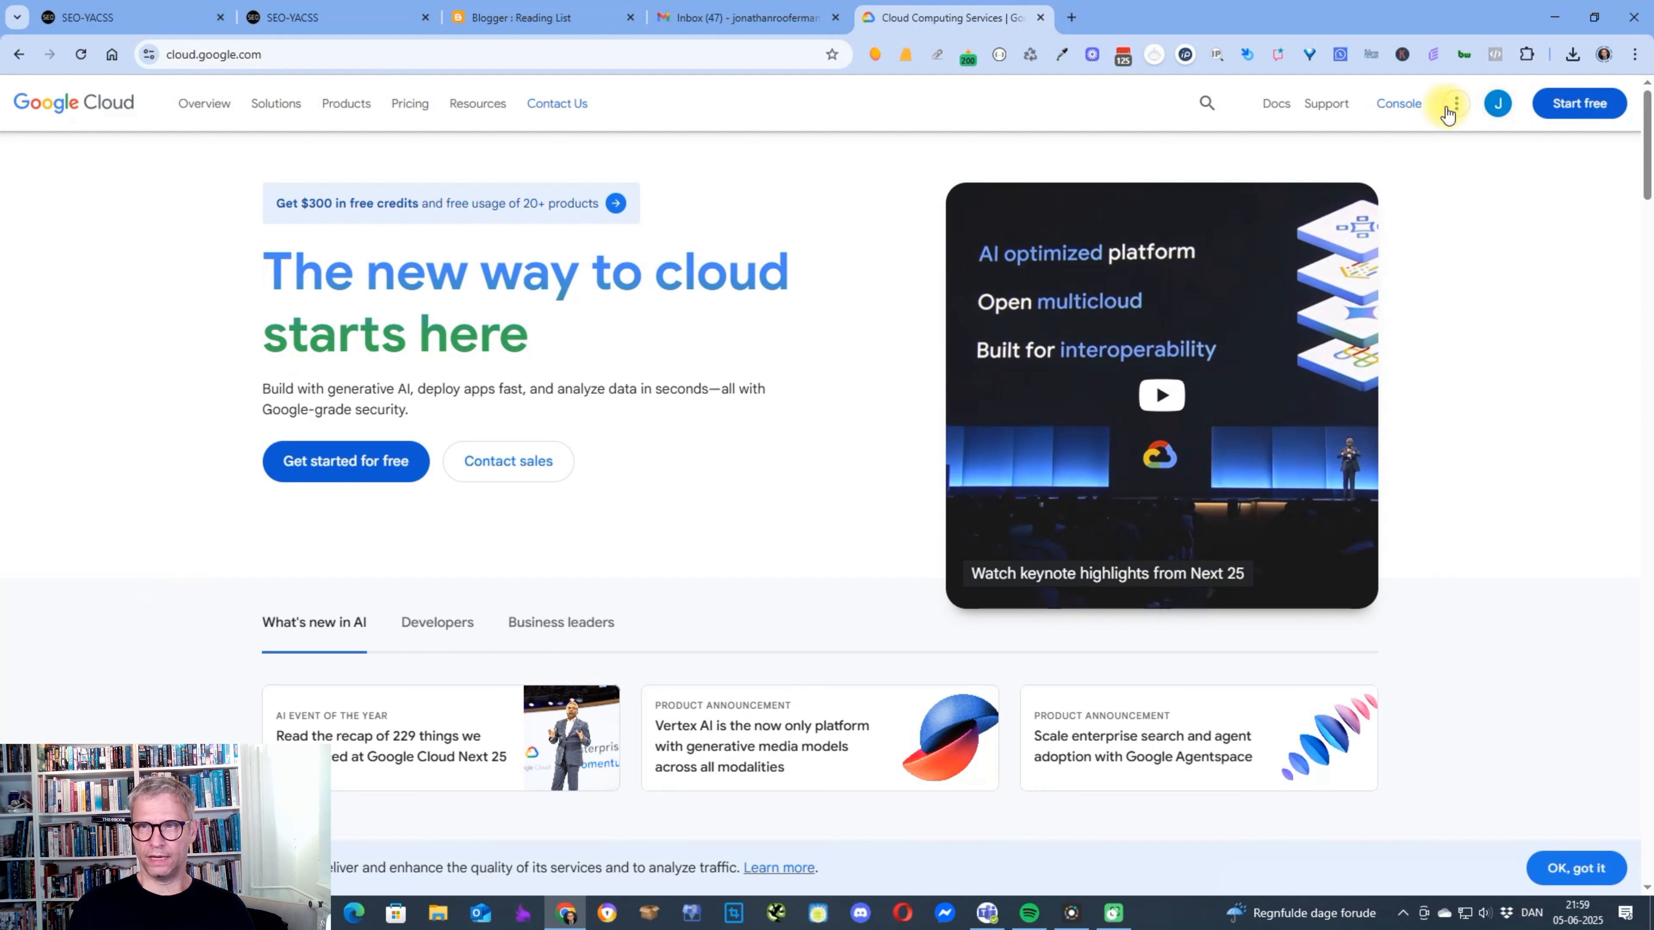
click(1400, 102)
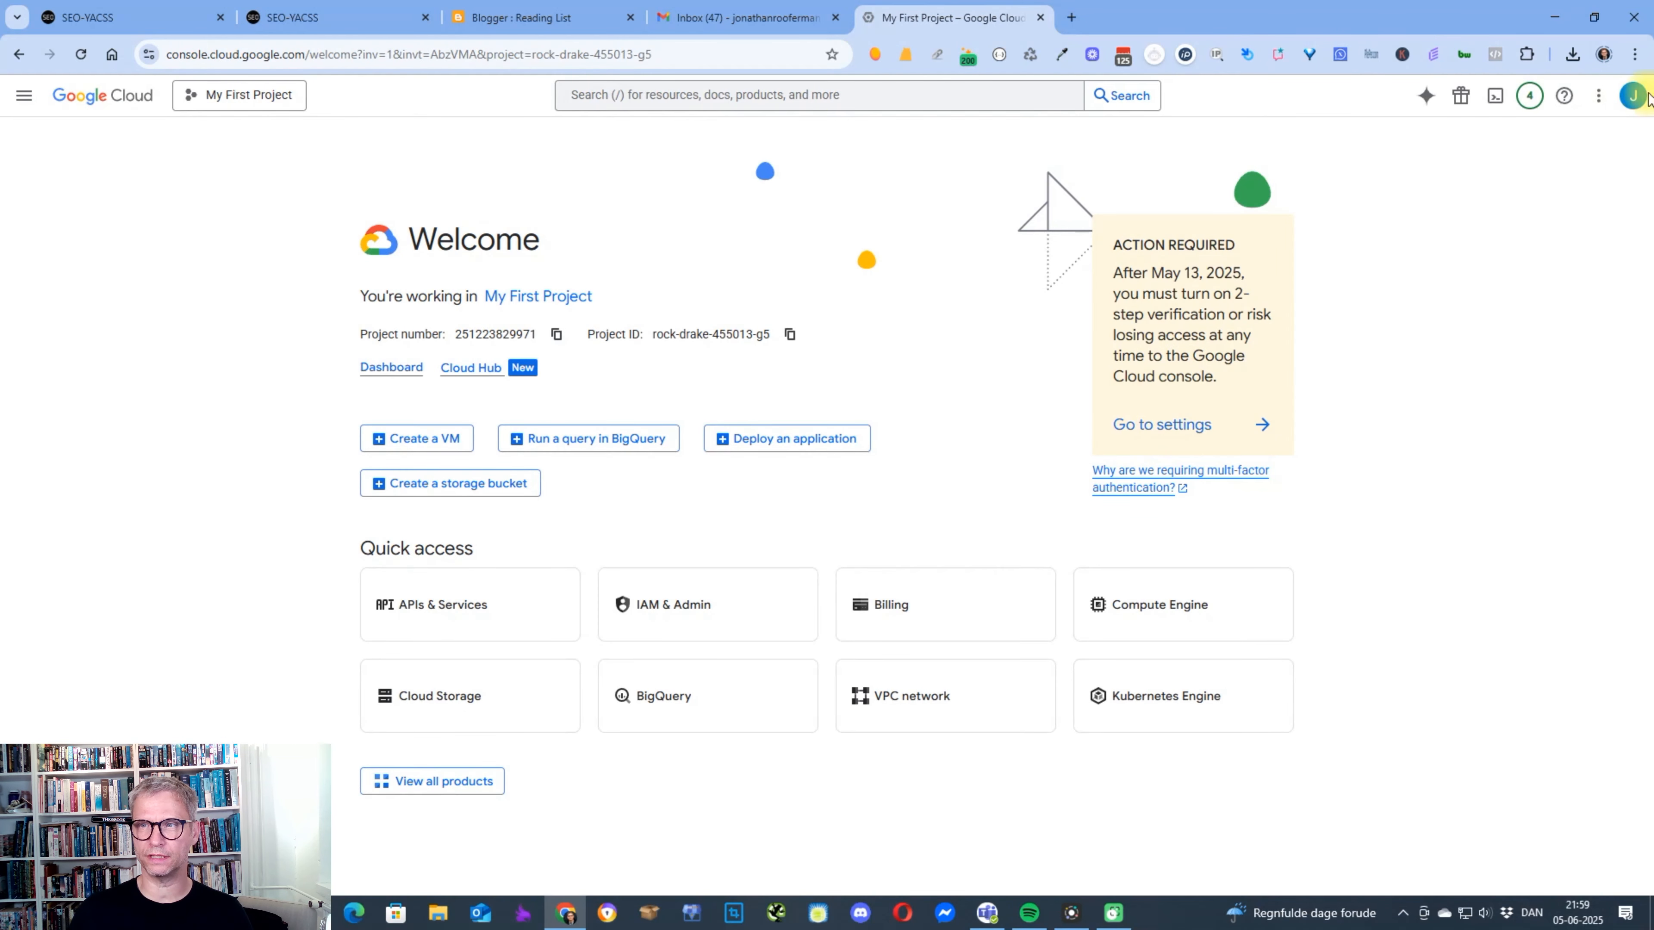
click(1633, 98)
click(1633, 98)
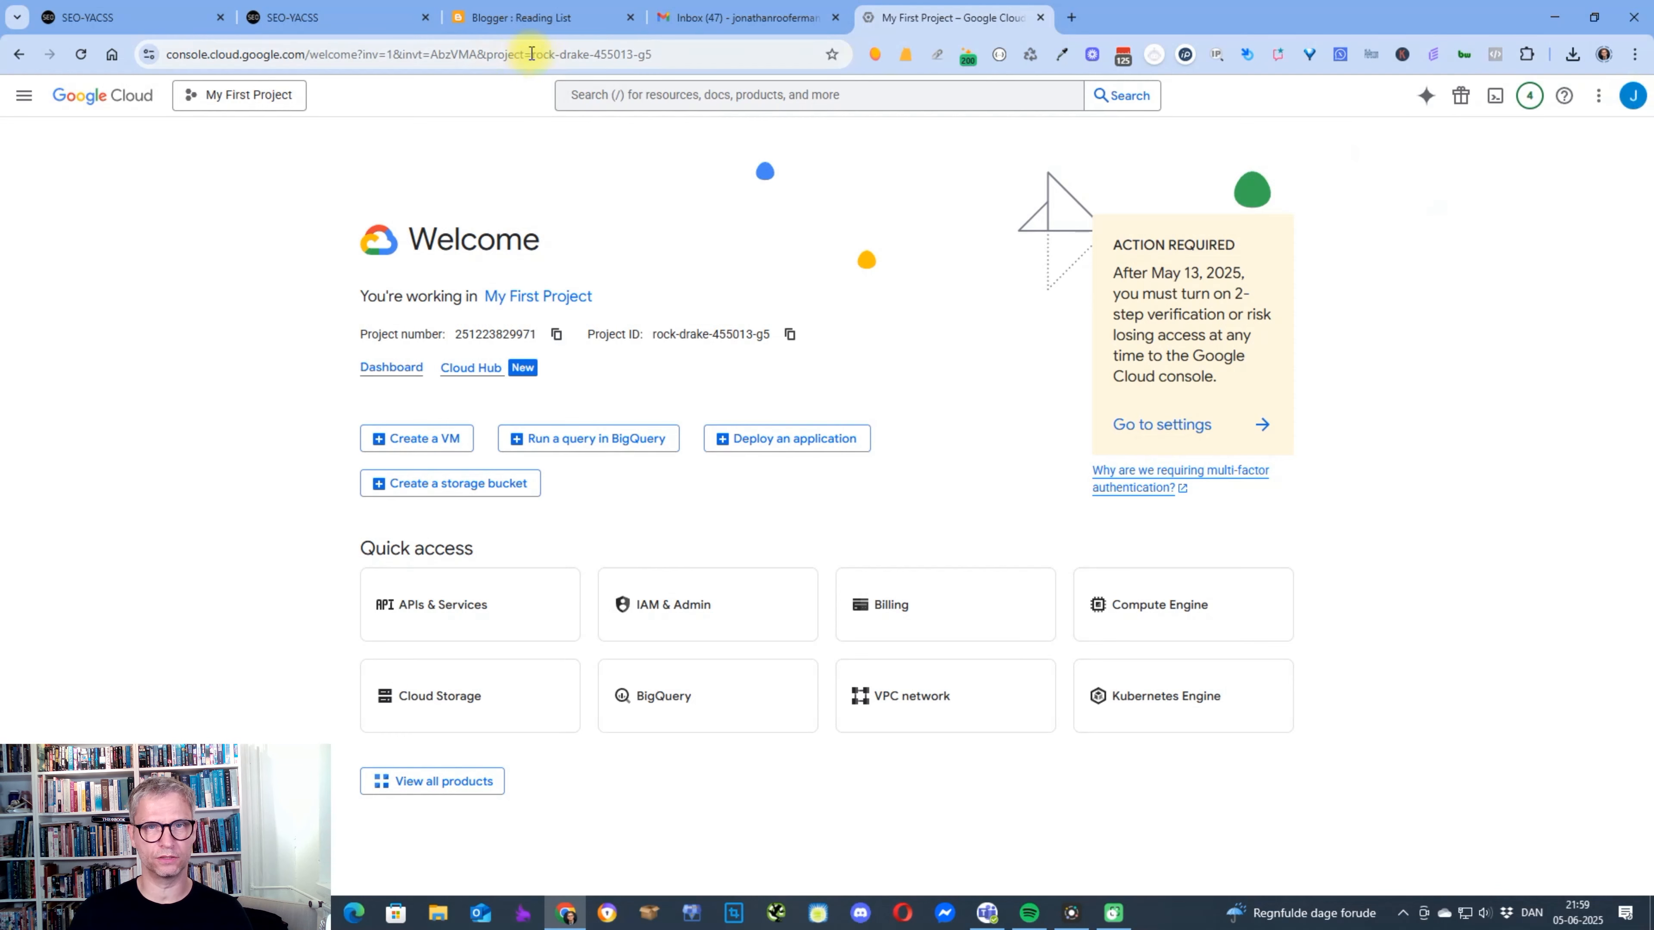
Search the cloud console for "blogger" and enable the Blogger API for My First Project.
click(600, 94)
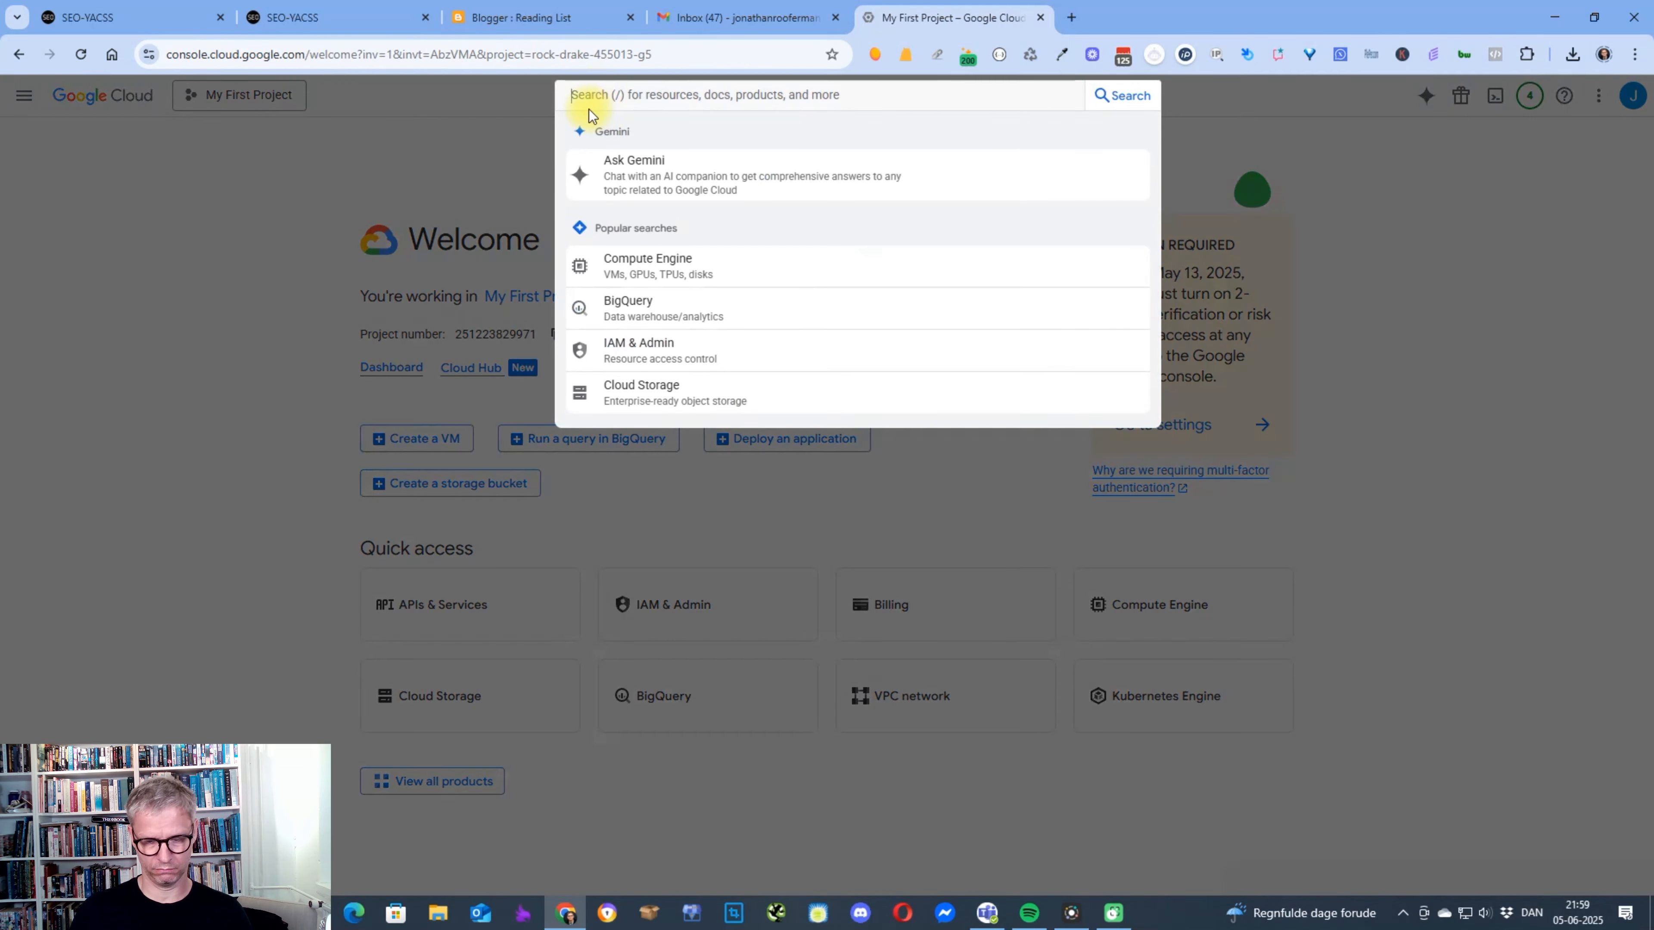
text(blogger)
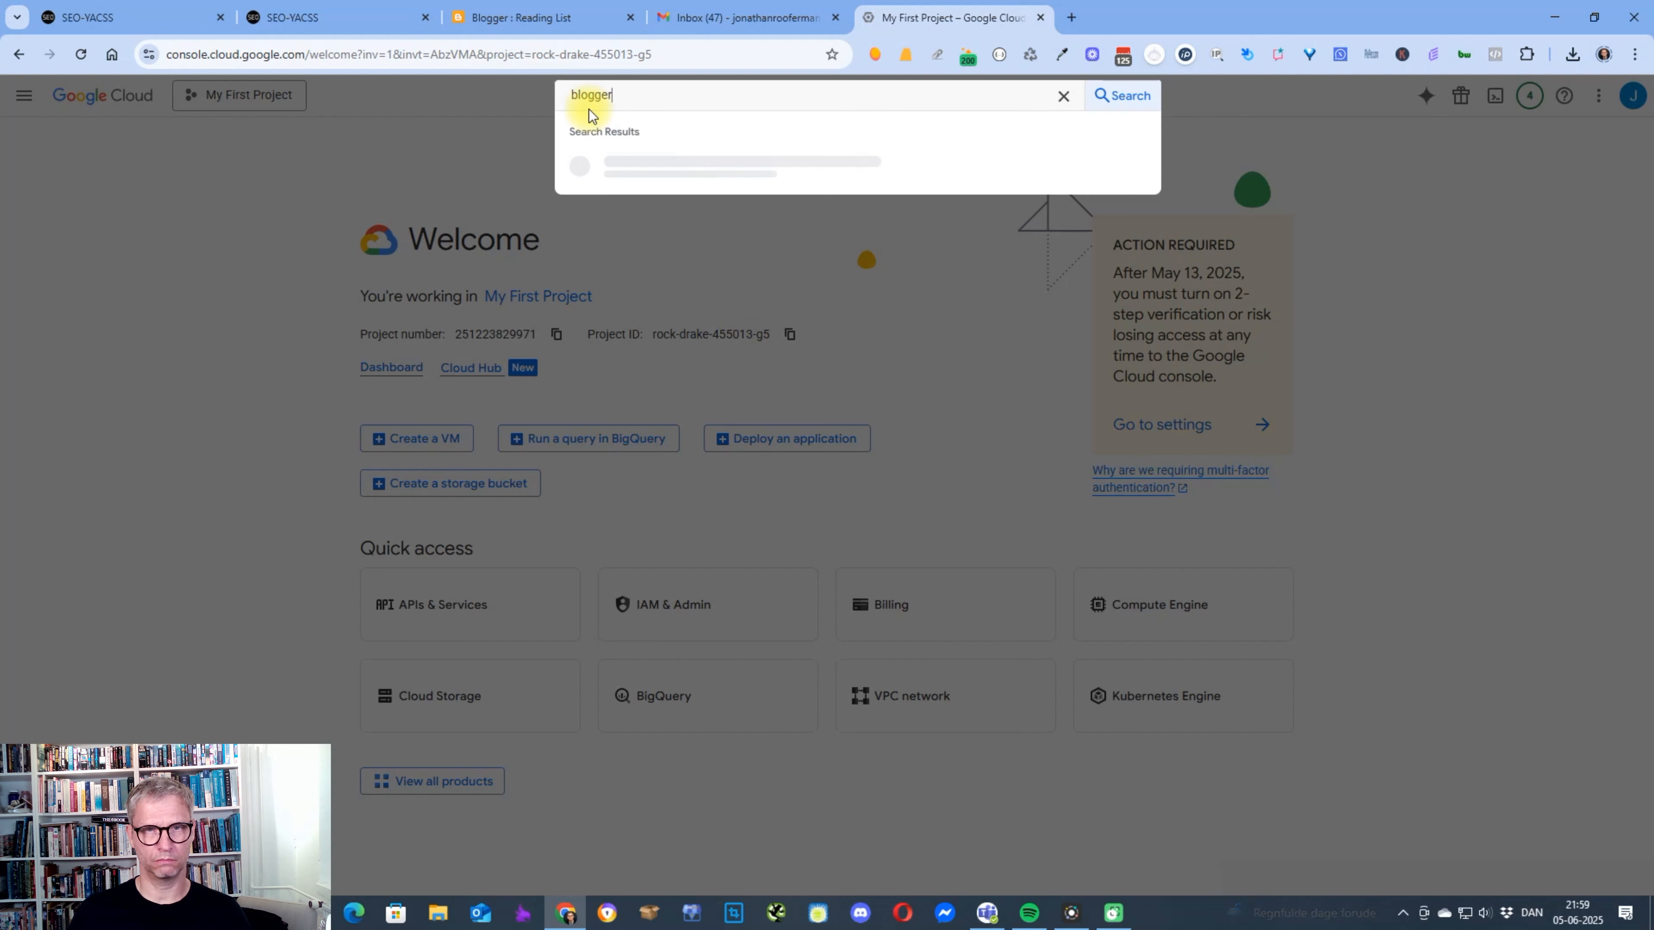
click(651, 163)
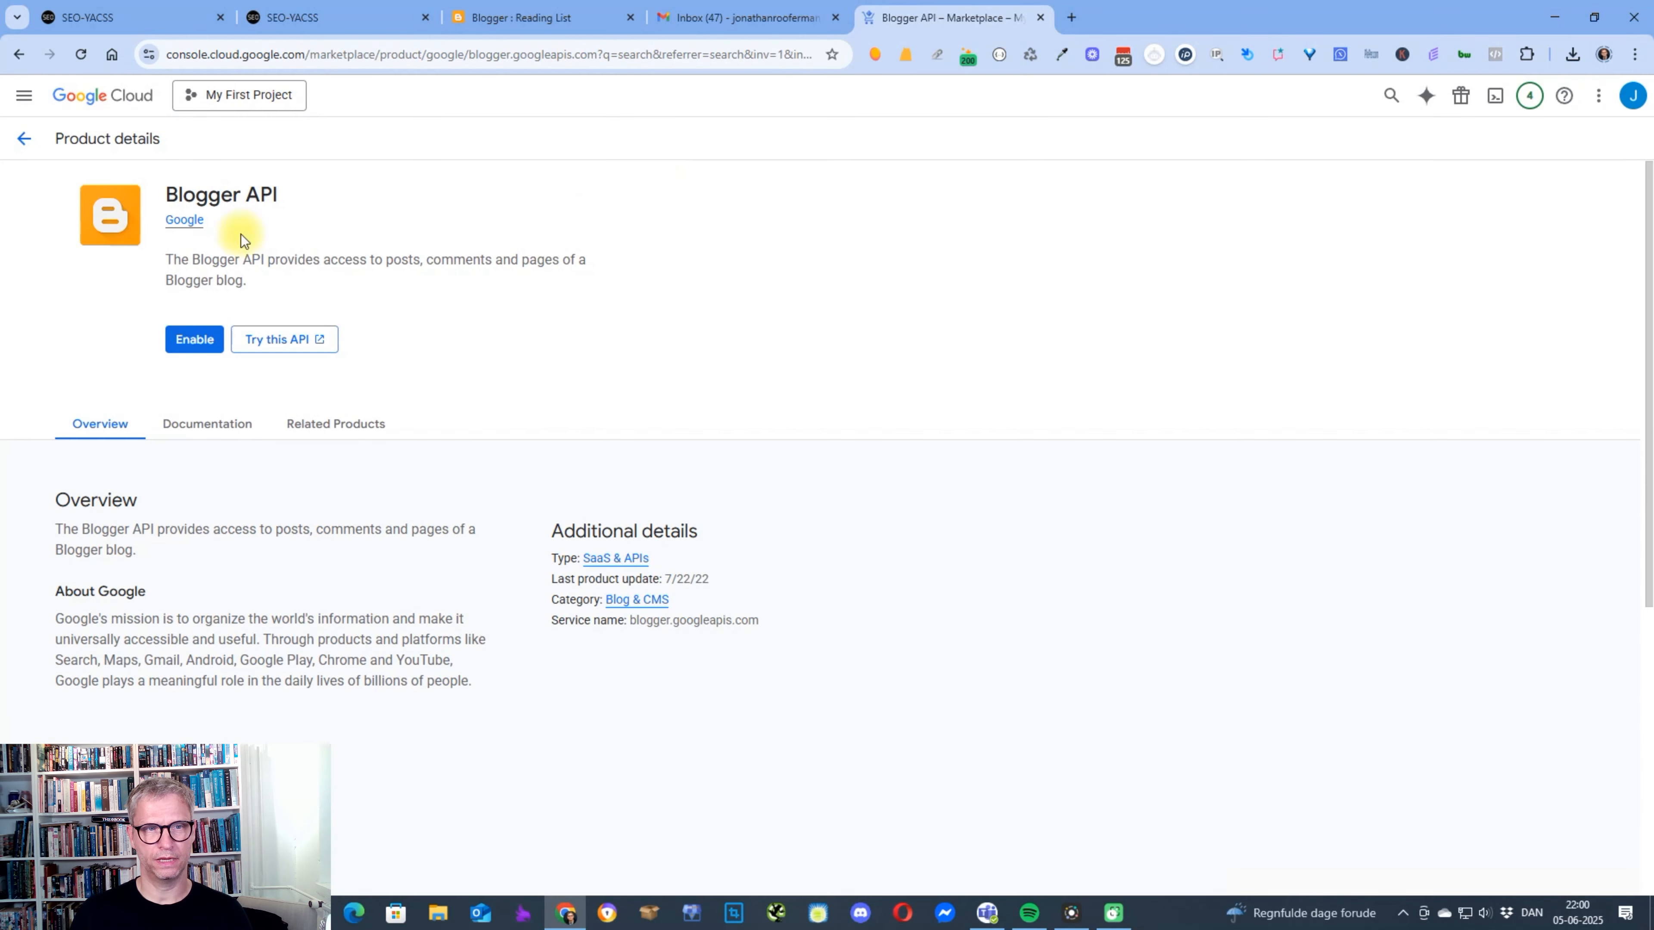
click(196, 342)
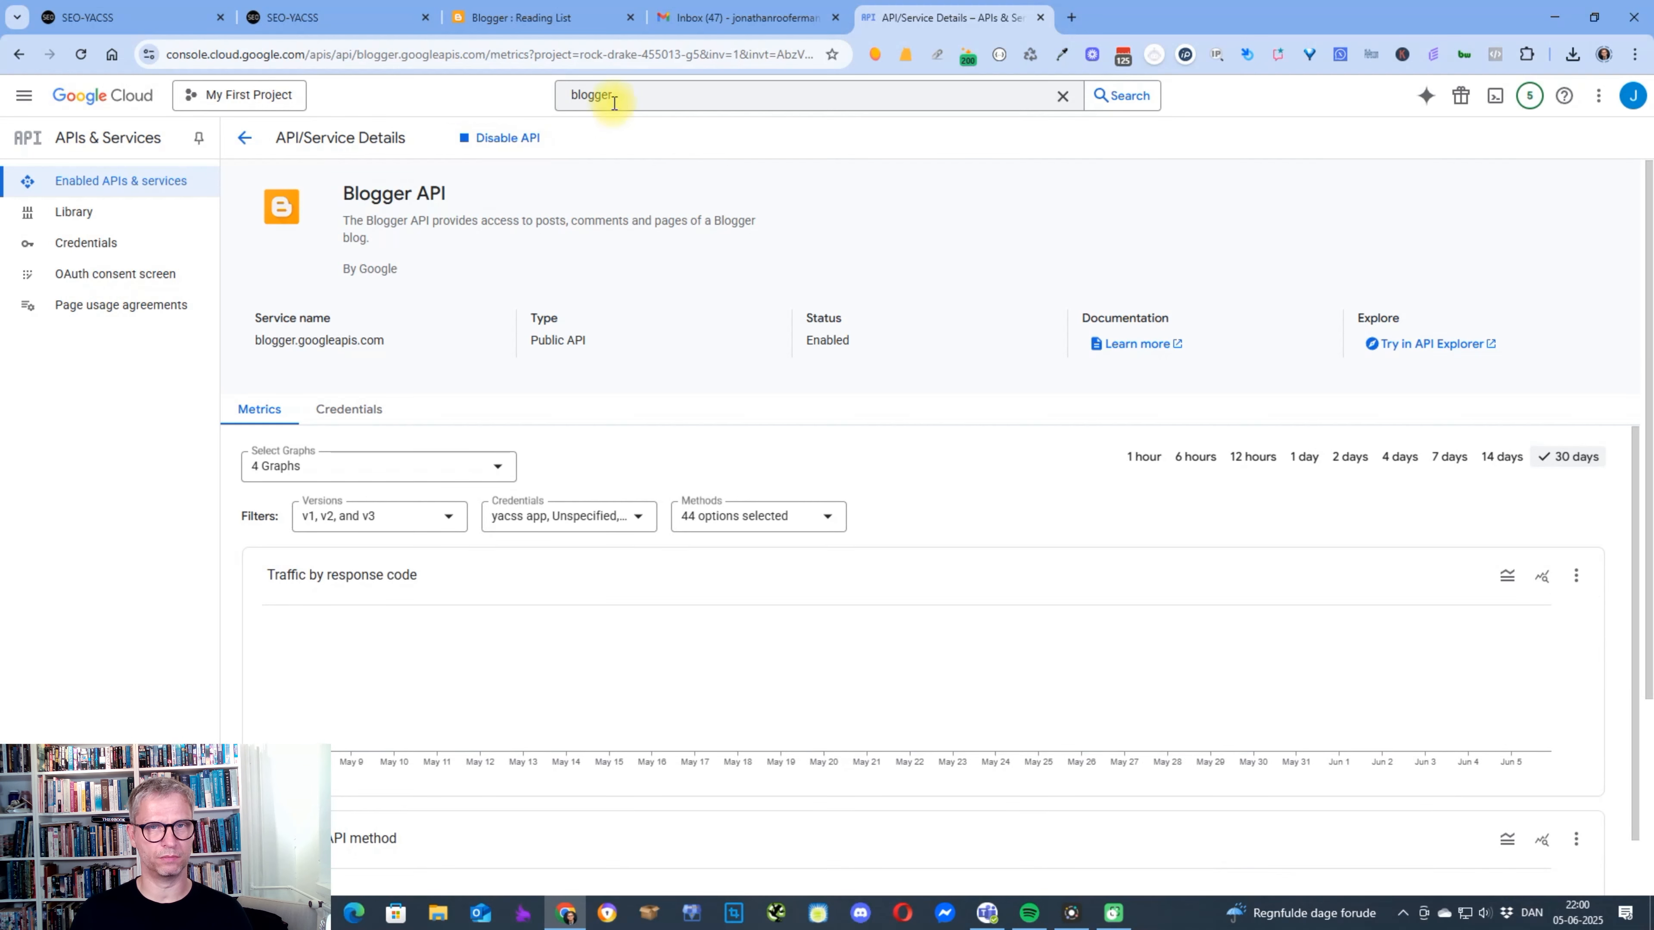
Search the console for "clients", refine it to "oauth clients" and open the Credentials page of APIs & Services.
click(627, 95)
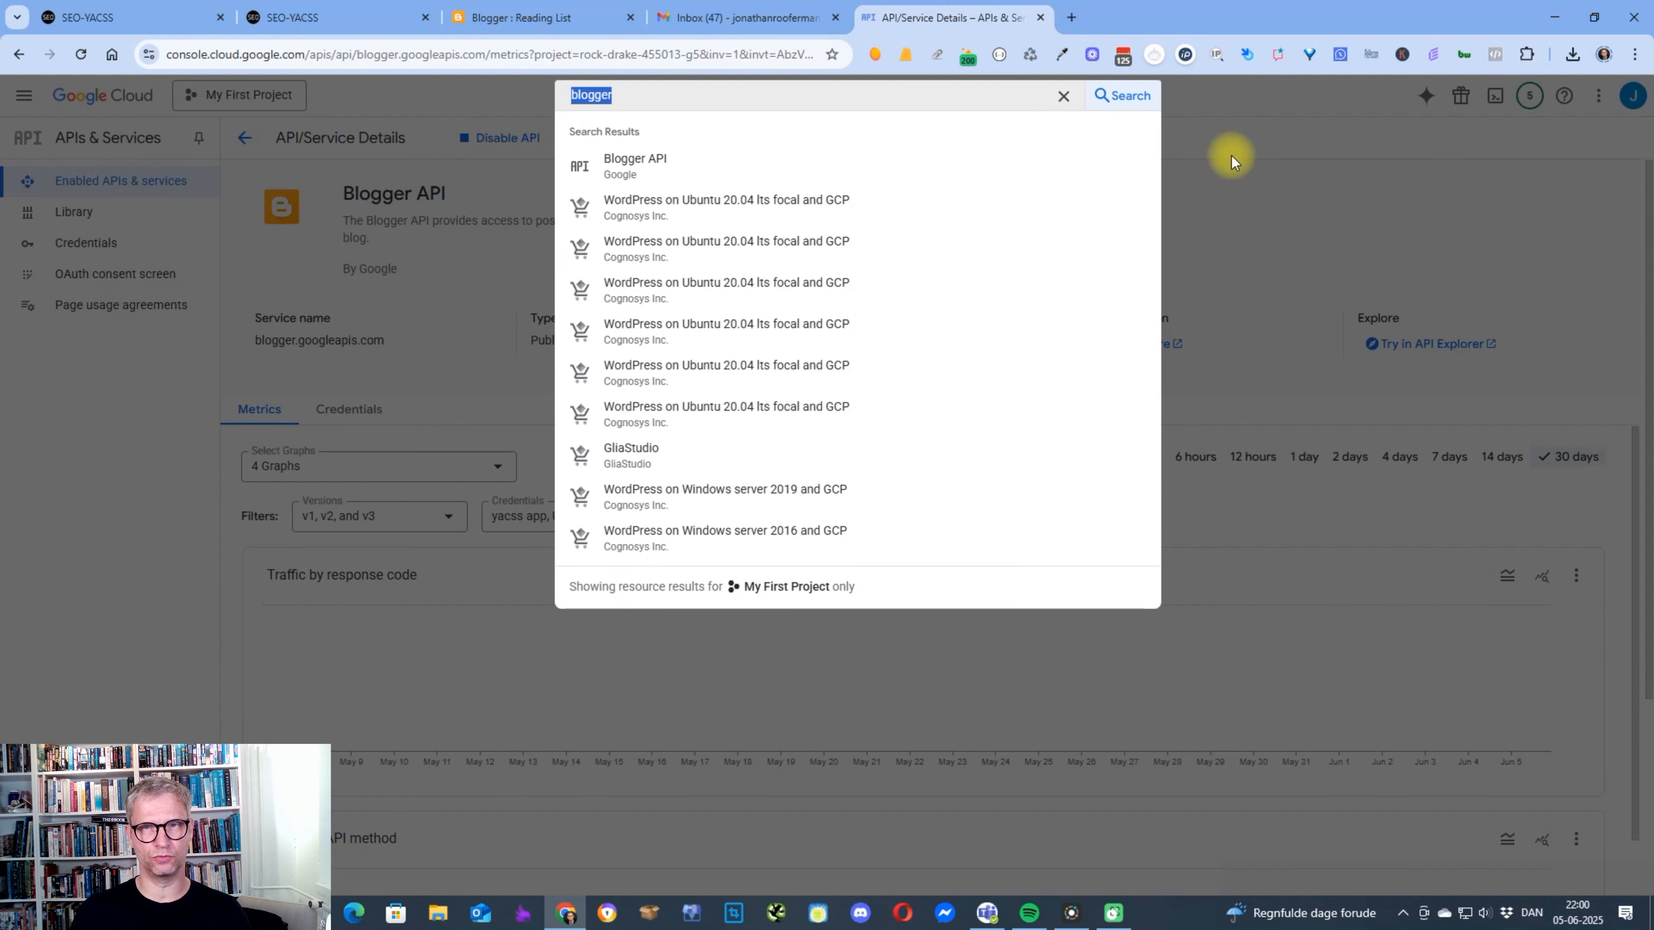
text(cl)
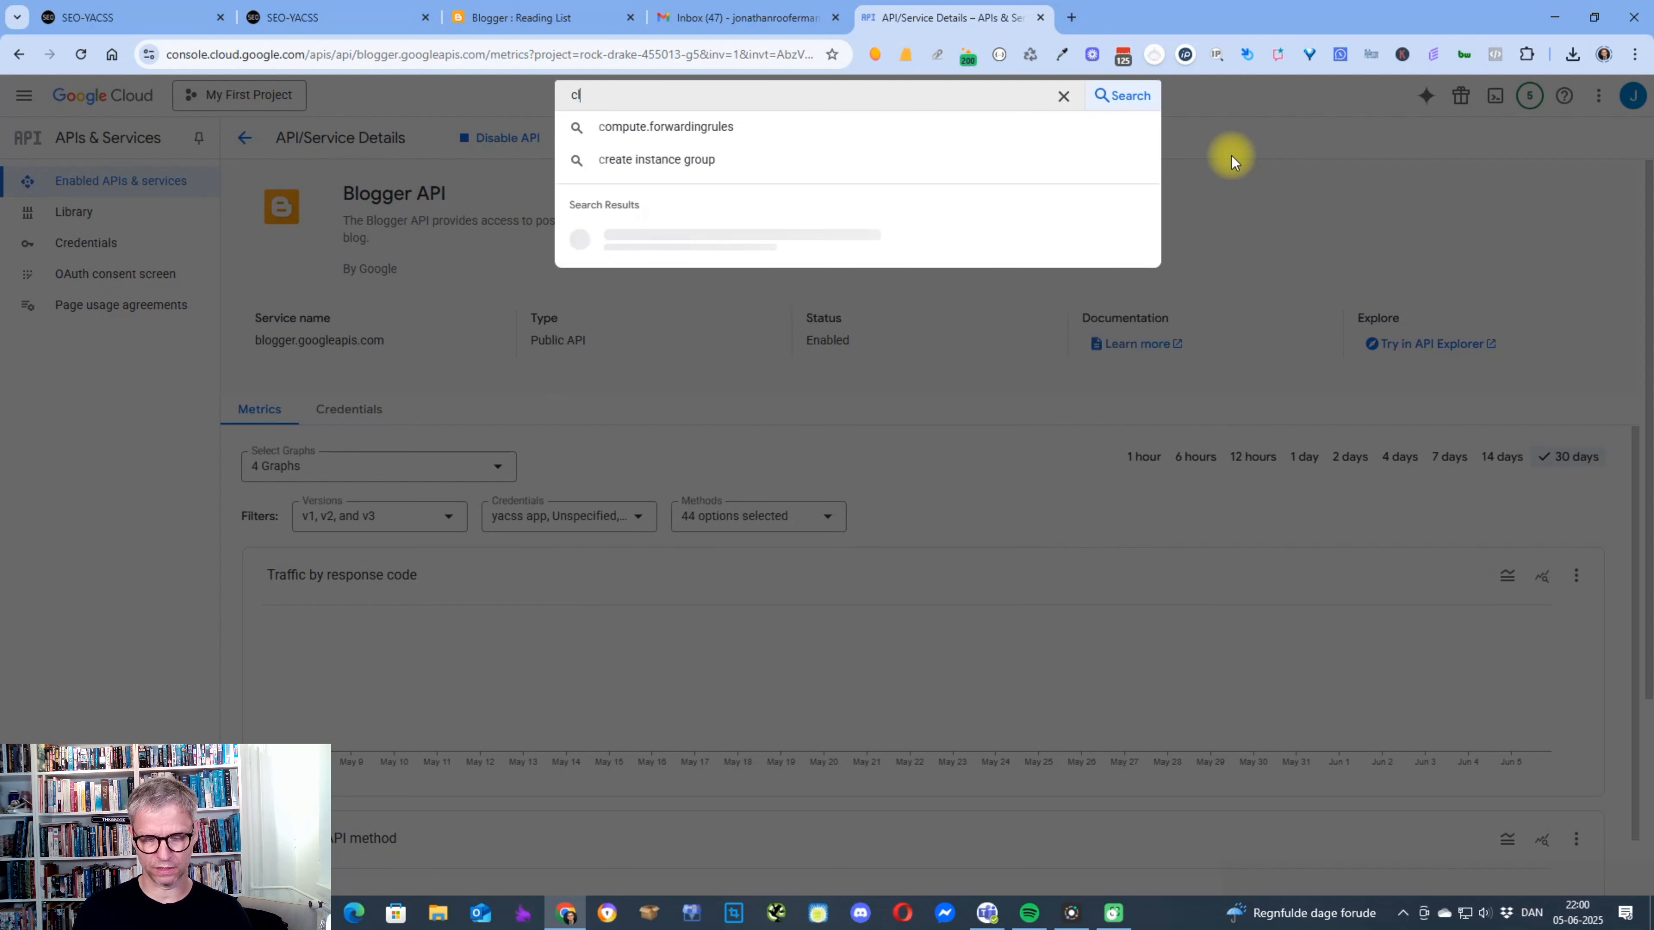
text(ients)
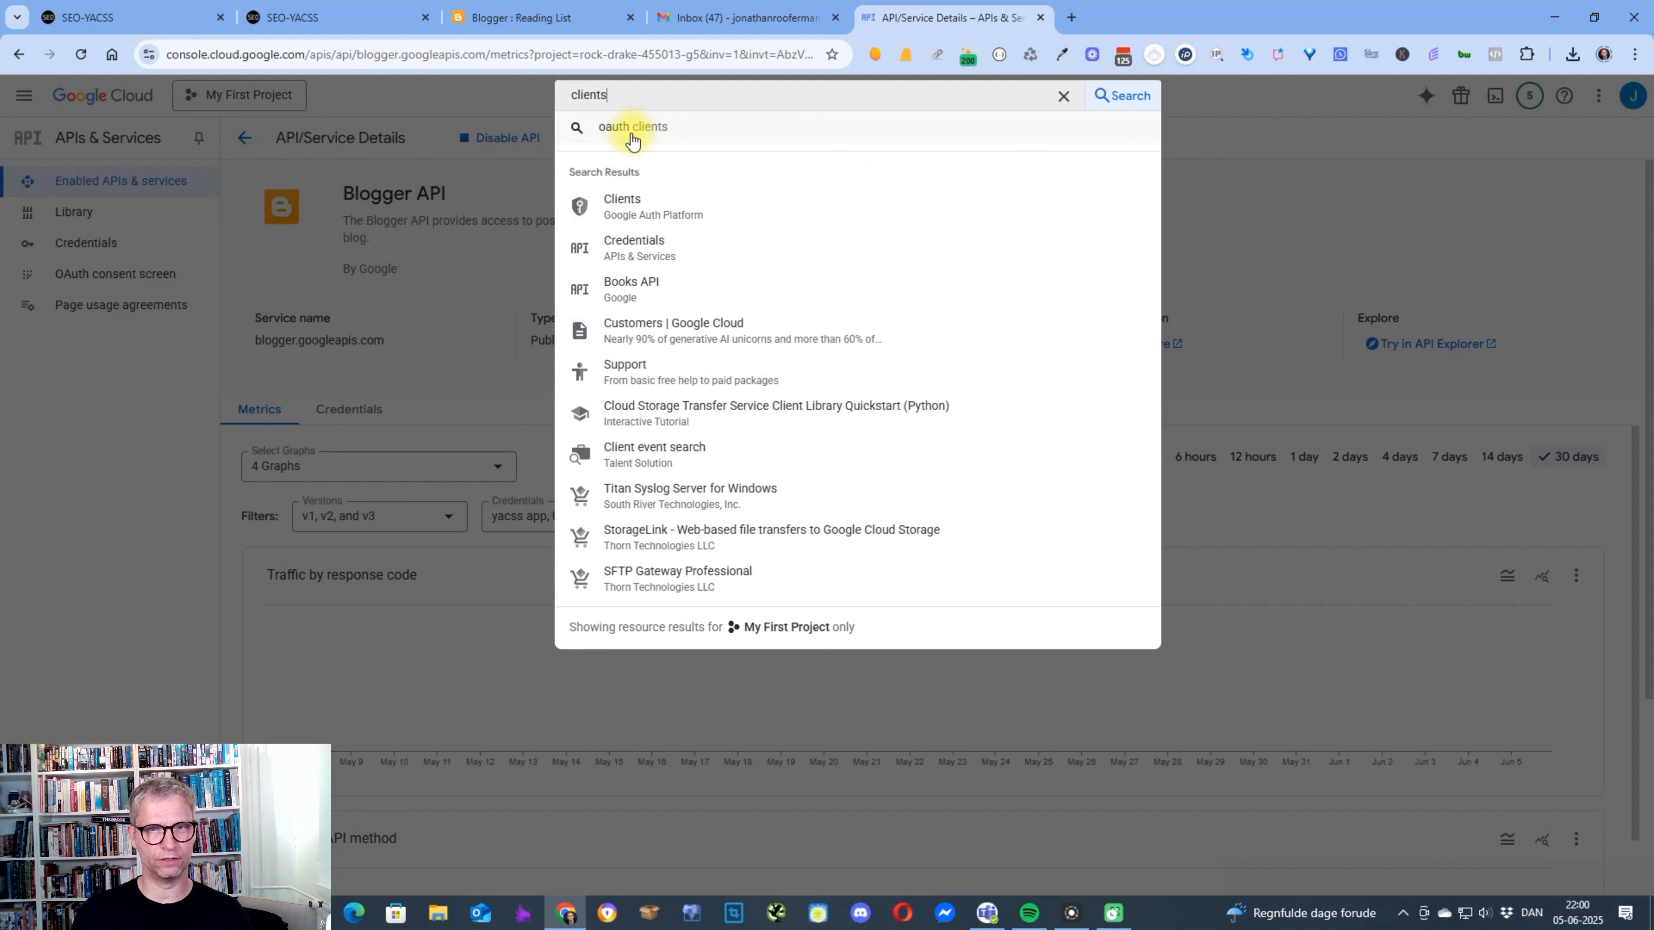
click(635, 130)
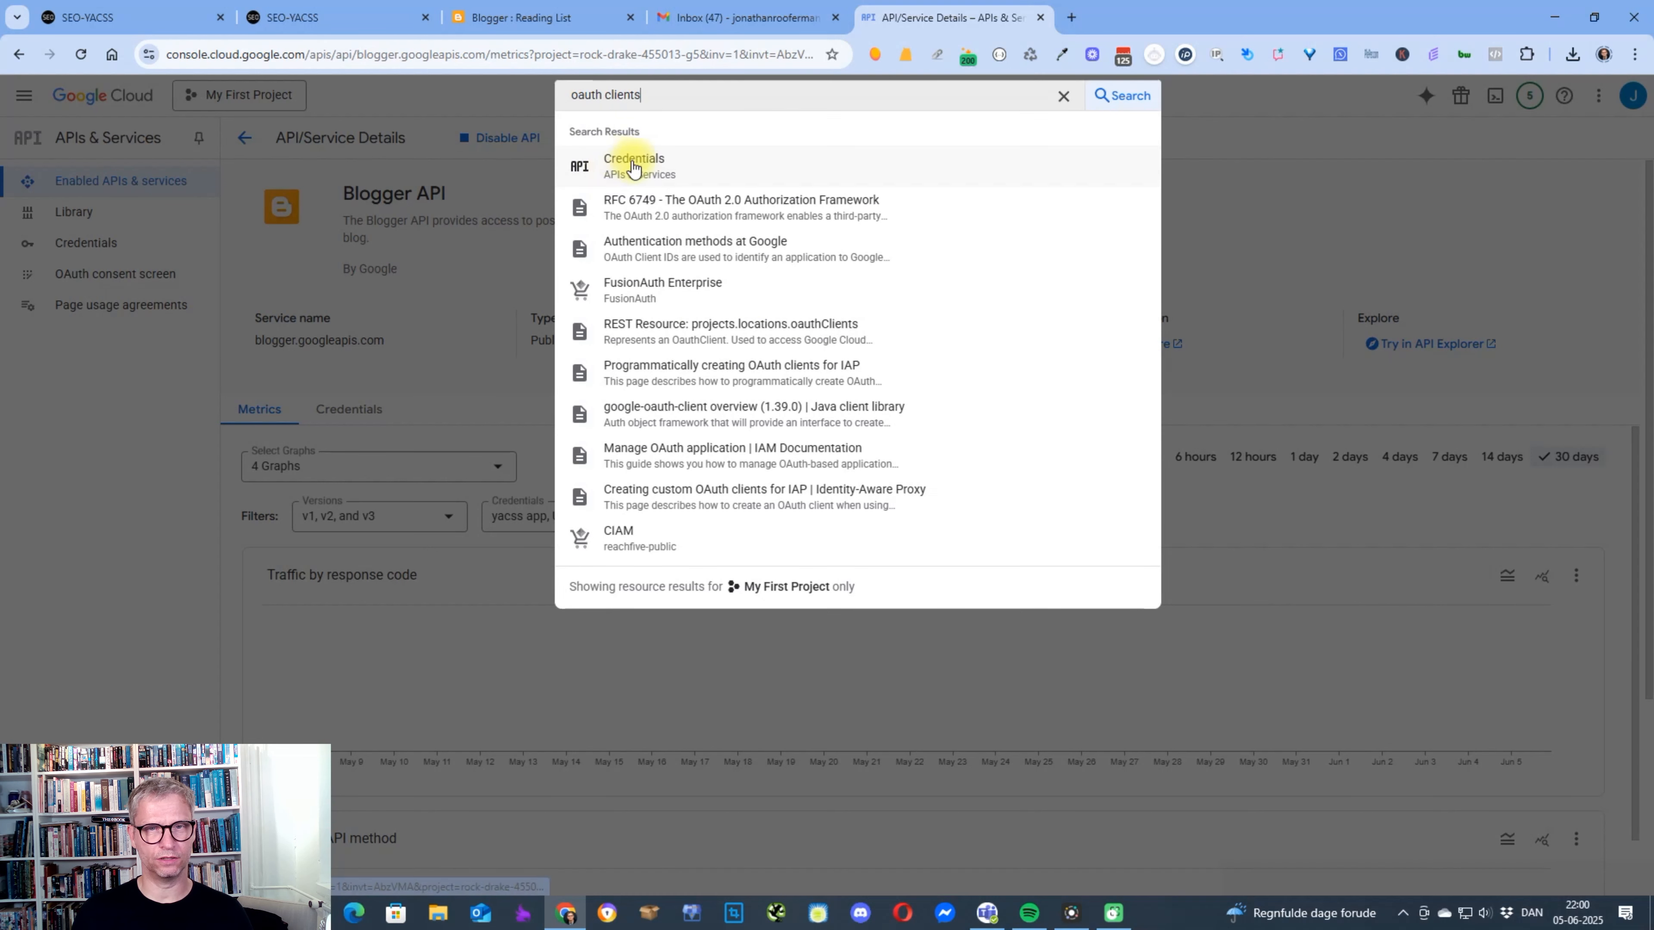
click(633, 162)
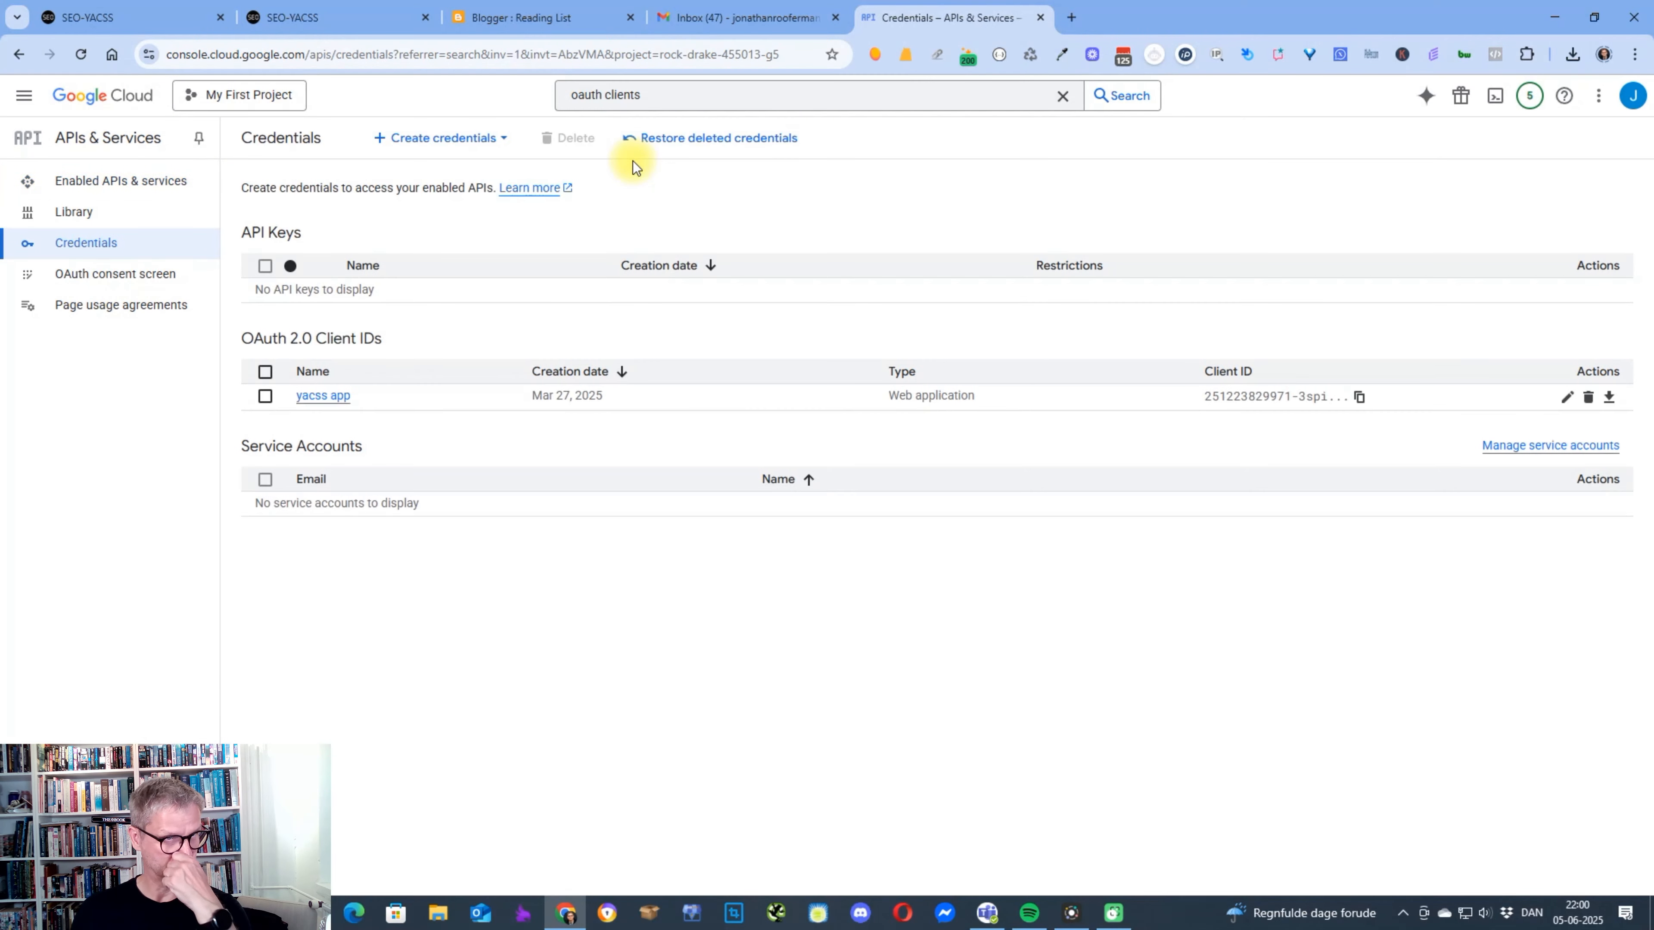
Download the JSON file of the yacss app OAuth client from the Credentials page of APIs & Services.
click(30, 96)
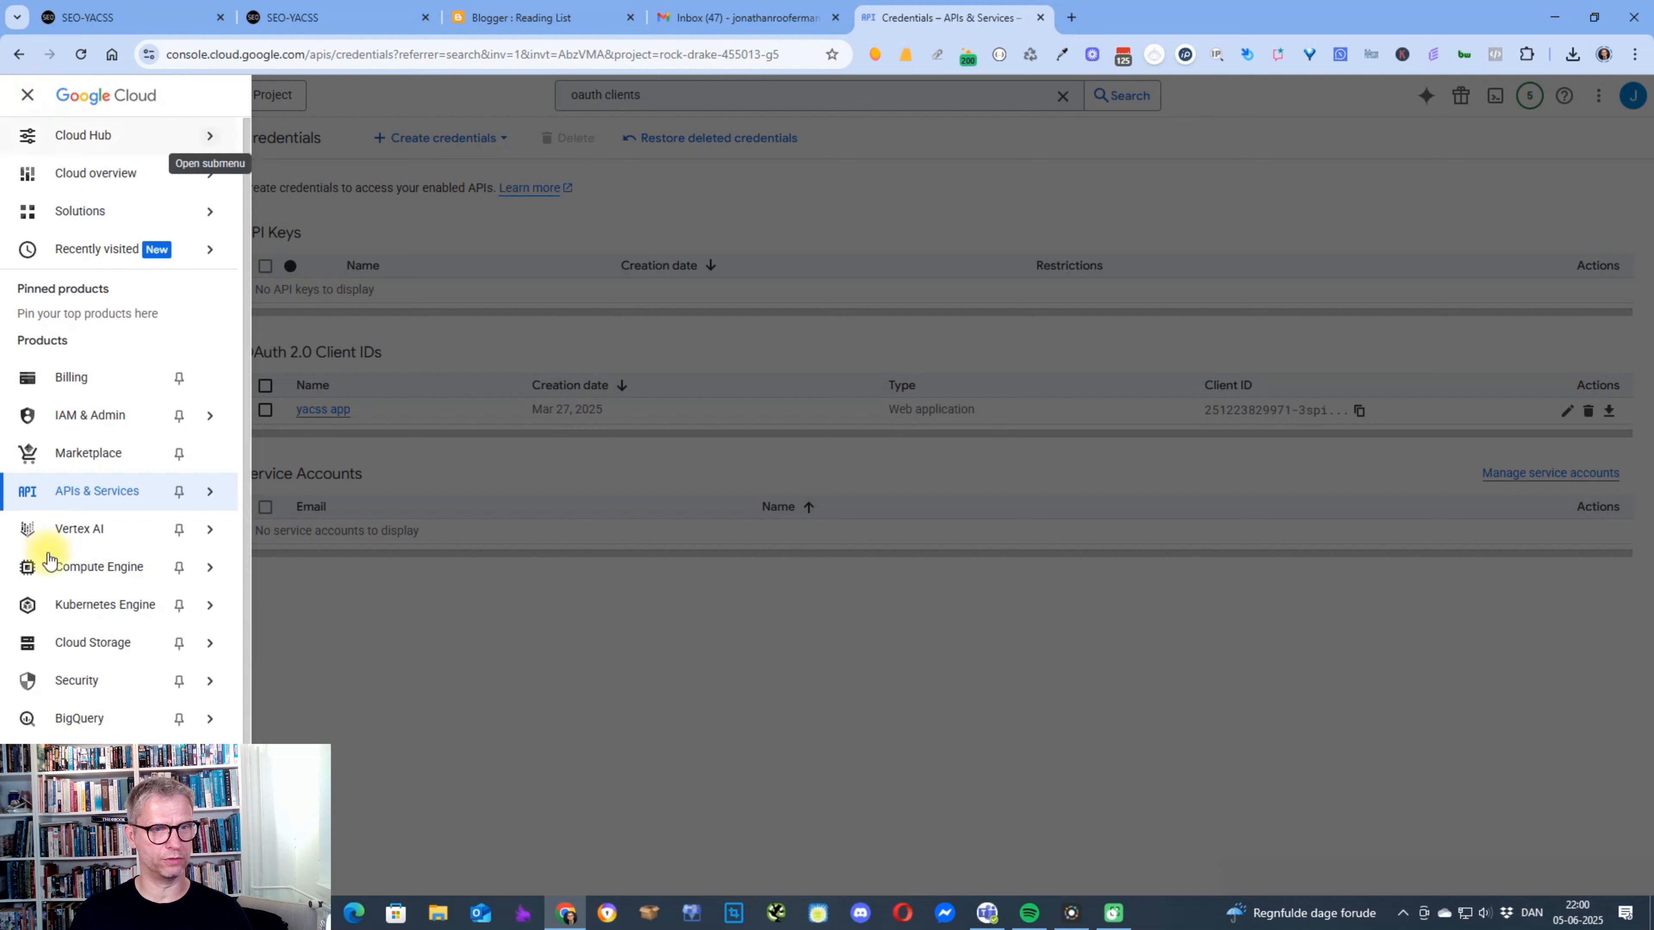
mouse_move(102, 495)
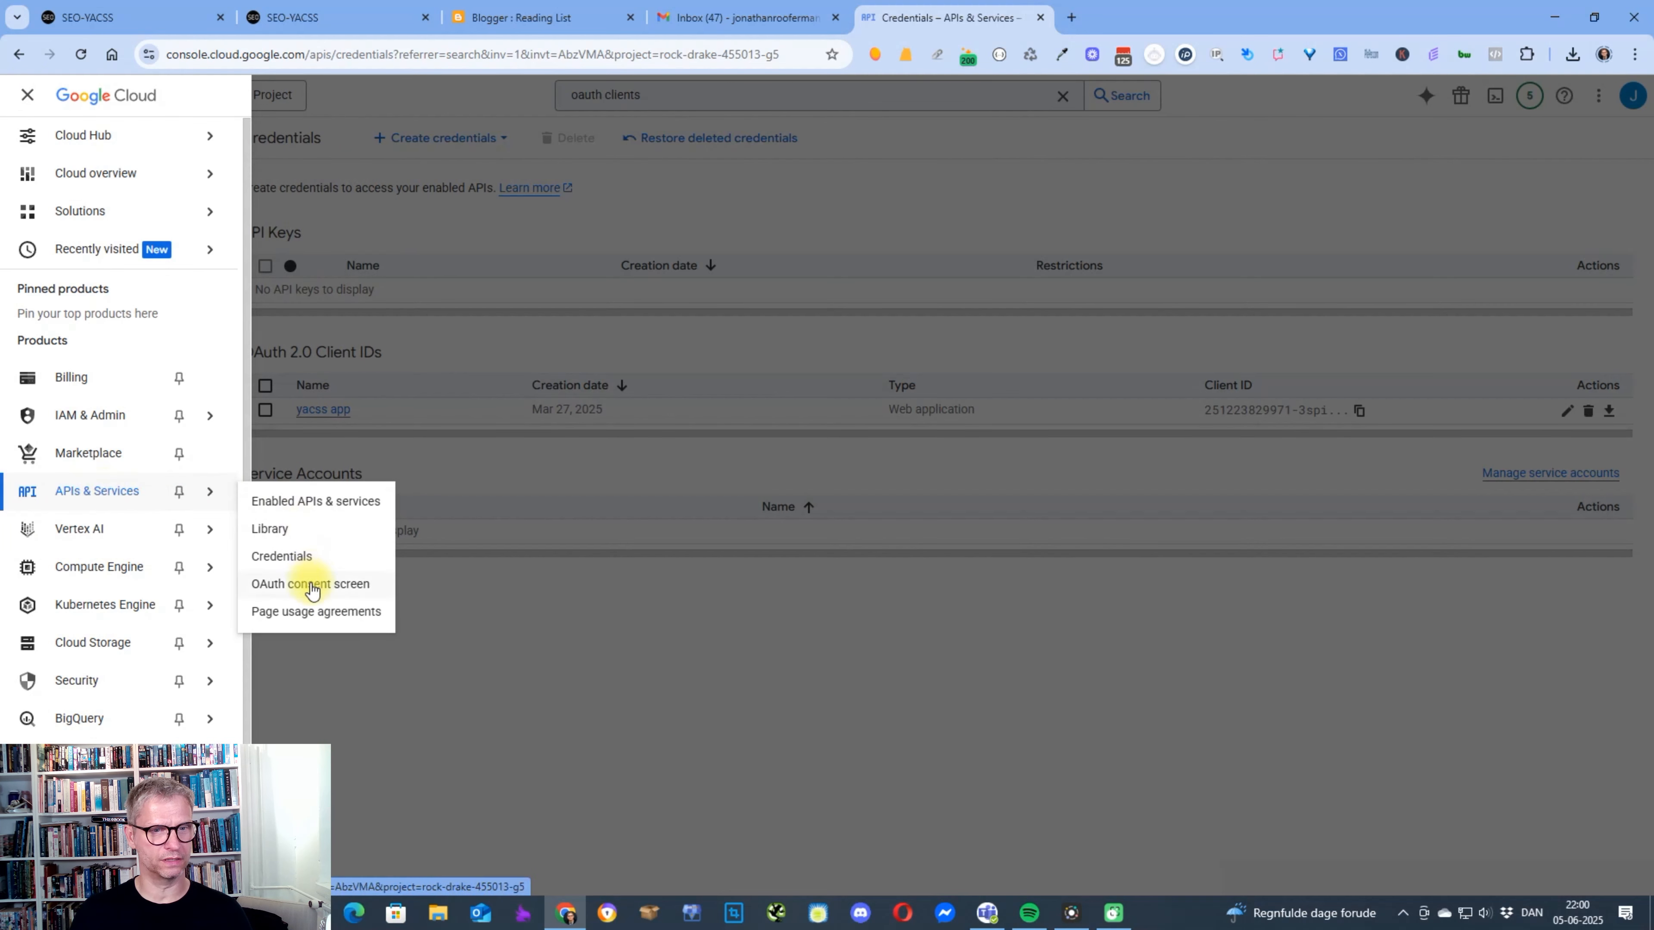
click(301, 559)
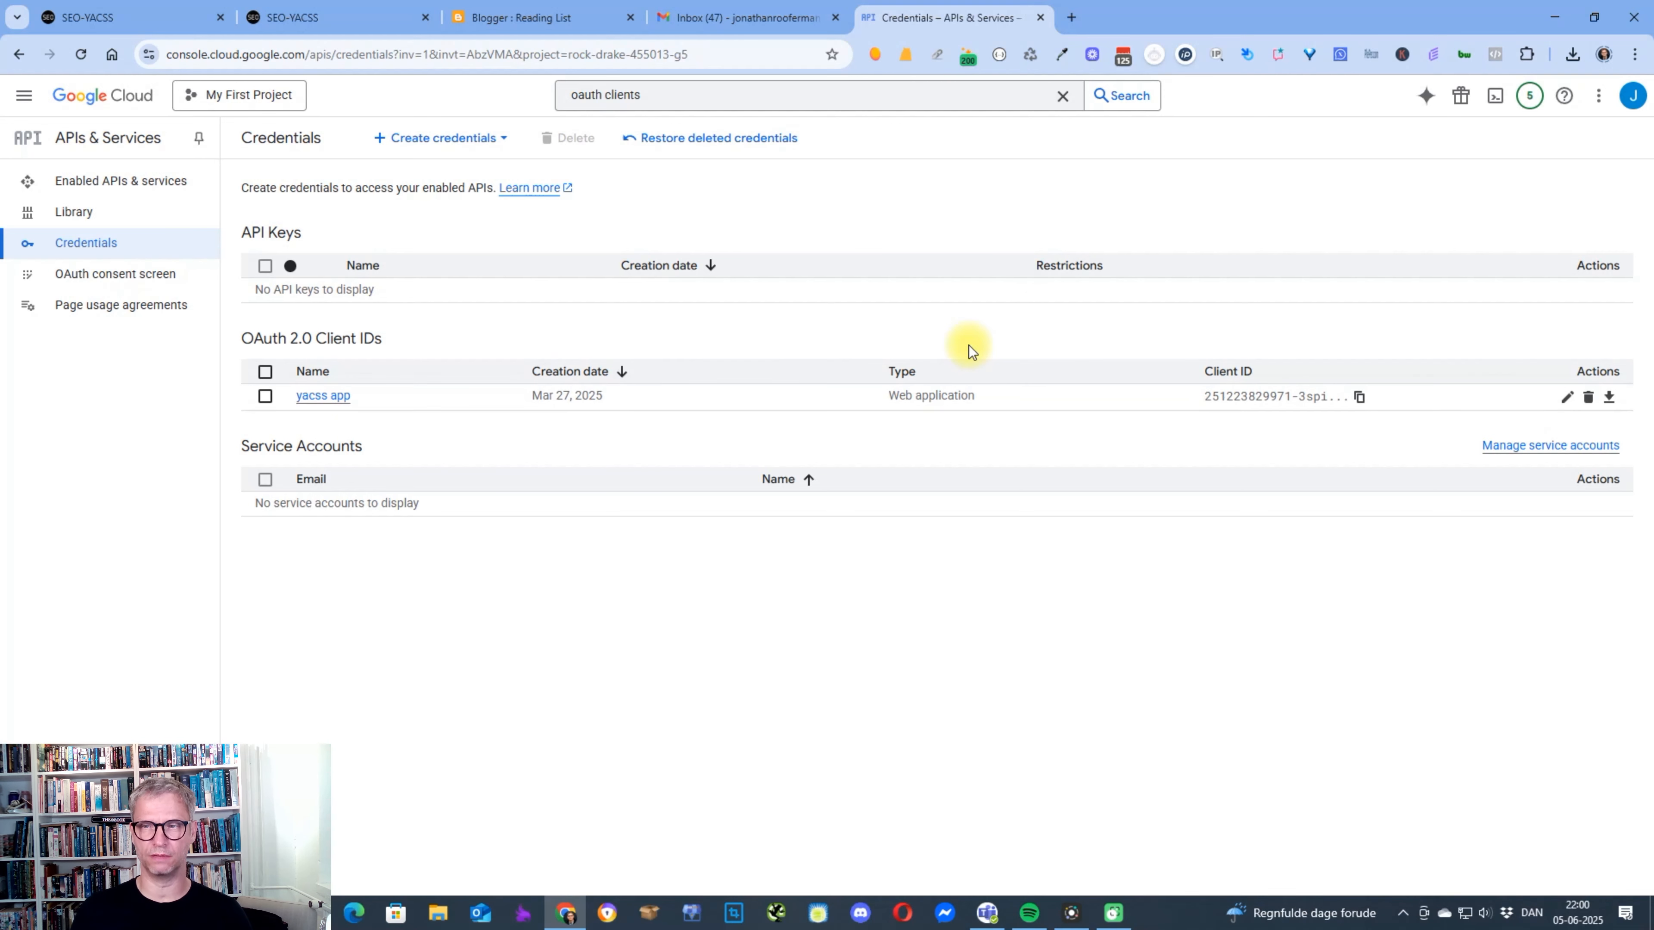
click(1610, 398)
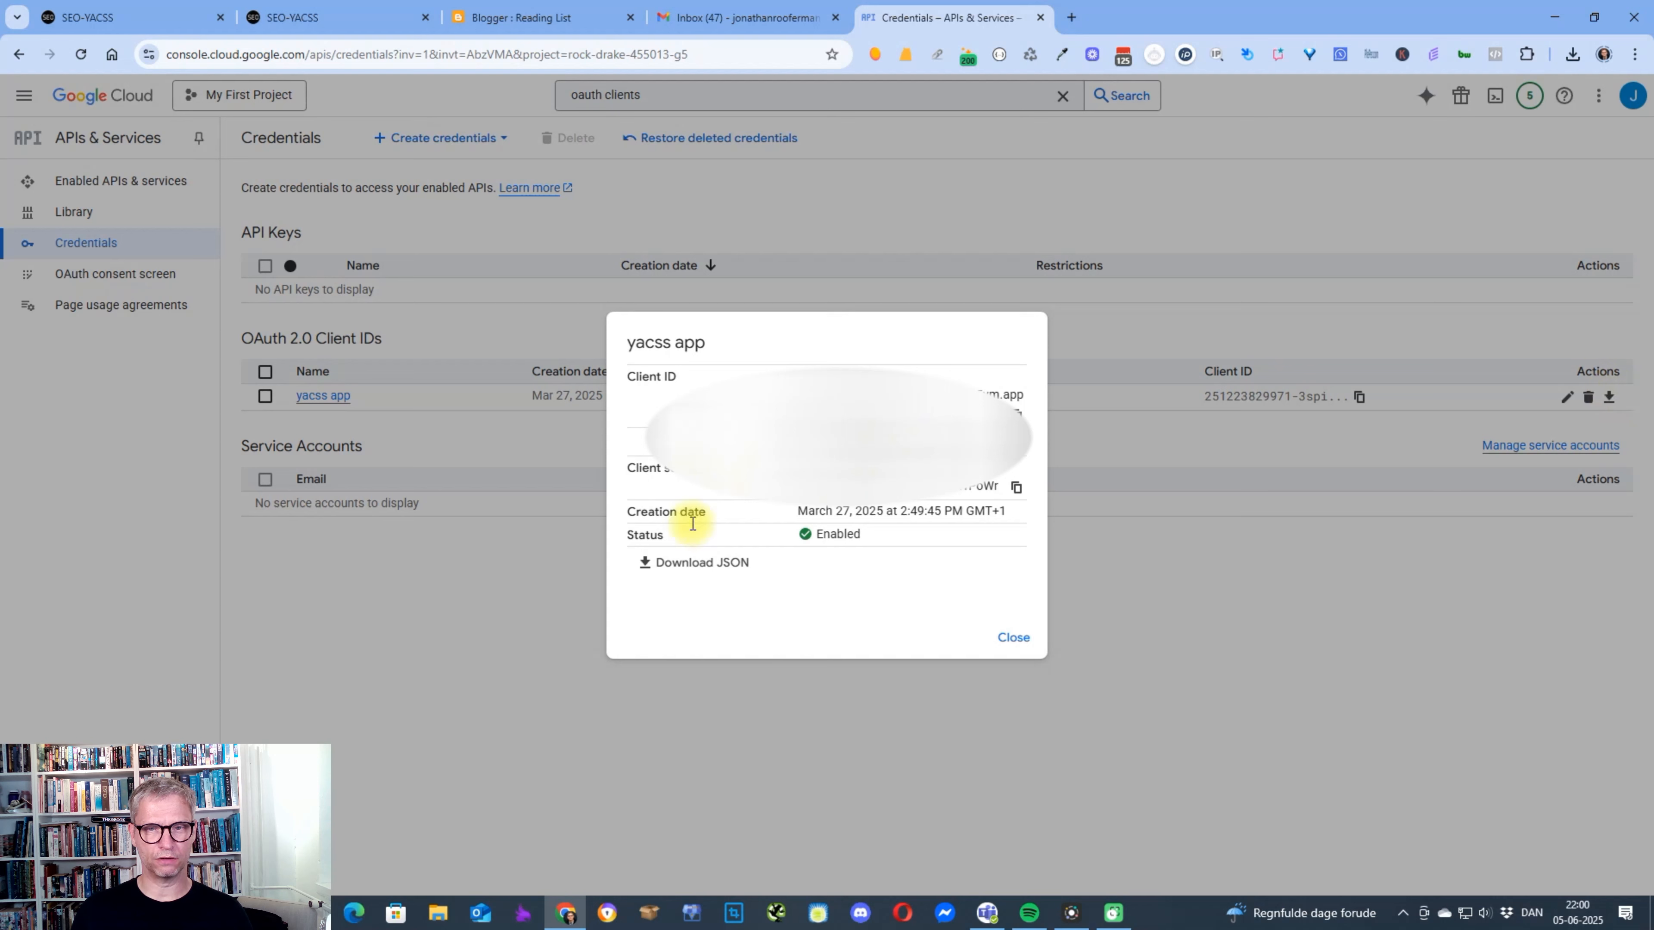
click(717, 564)
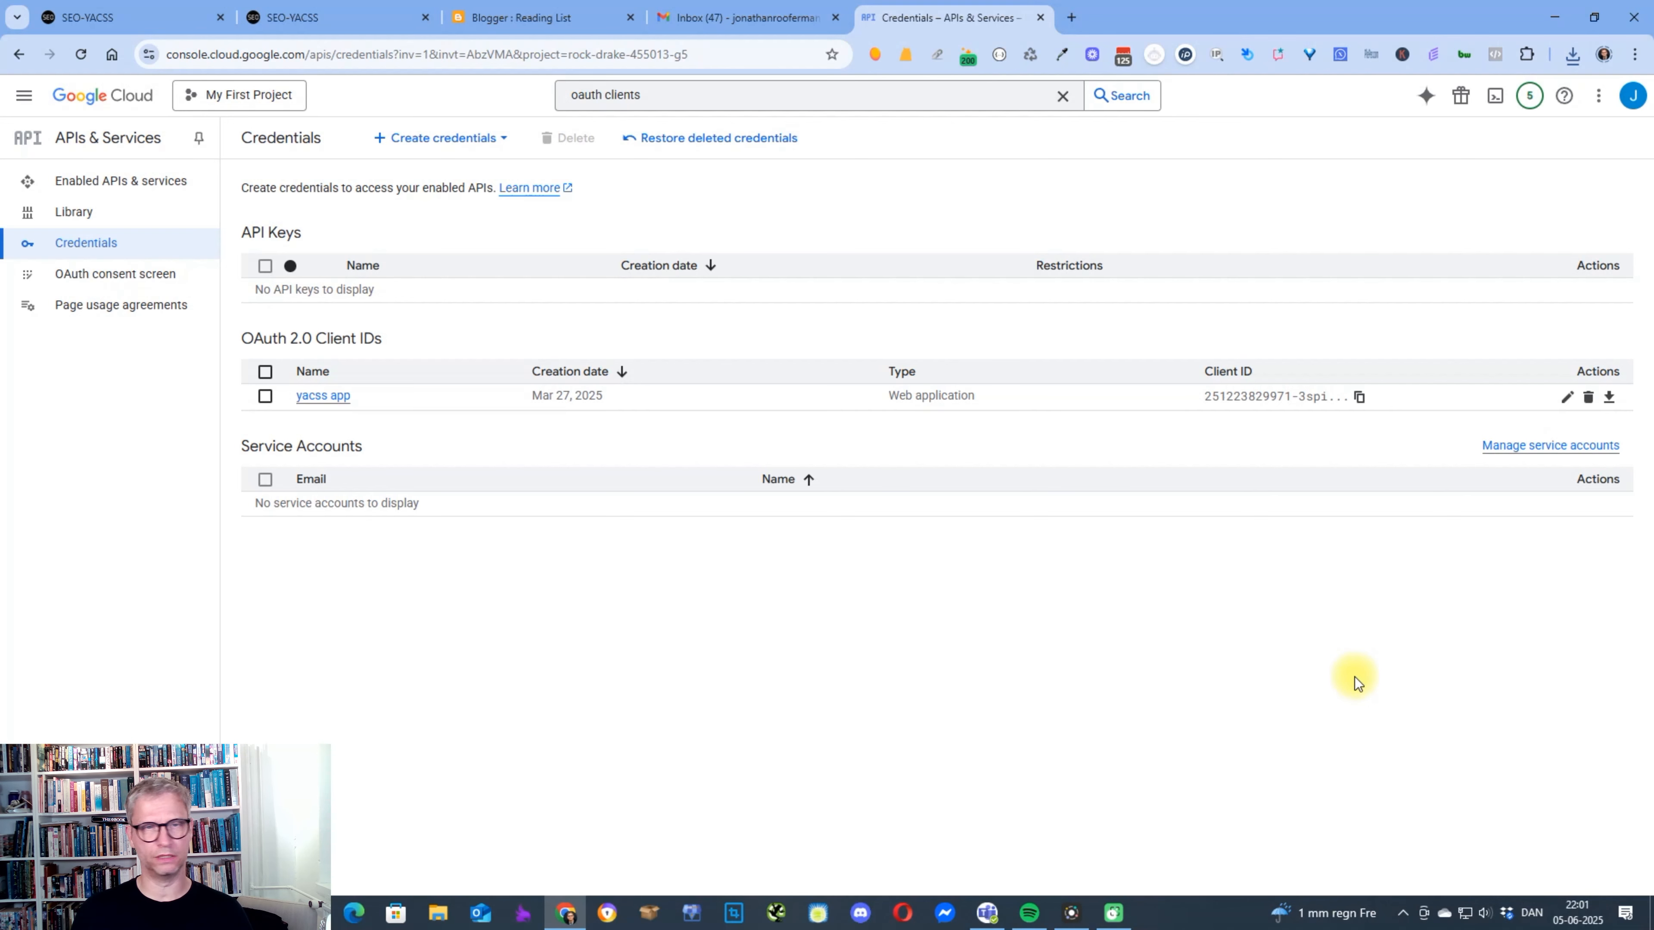
Switch to SEO-YACSS, add a new Google OAuth account by submitting the downloaded client_secret JSON file, and leave the authentication page.
click(348, 16)
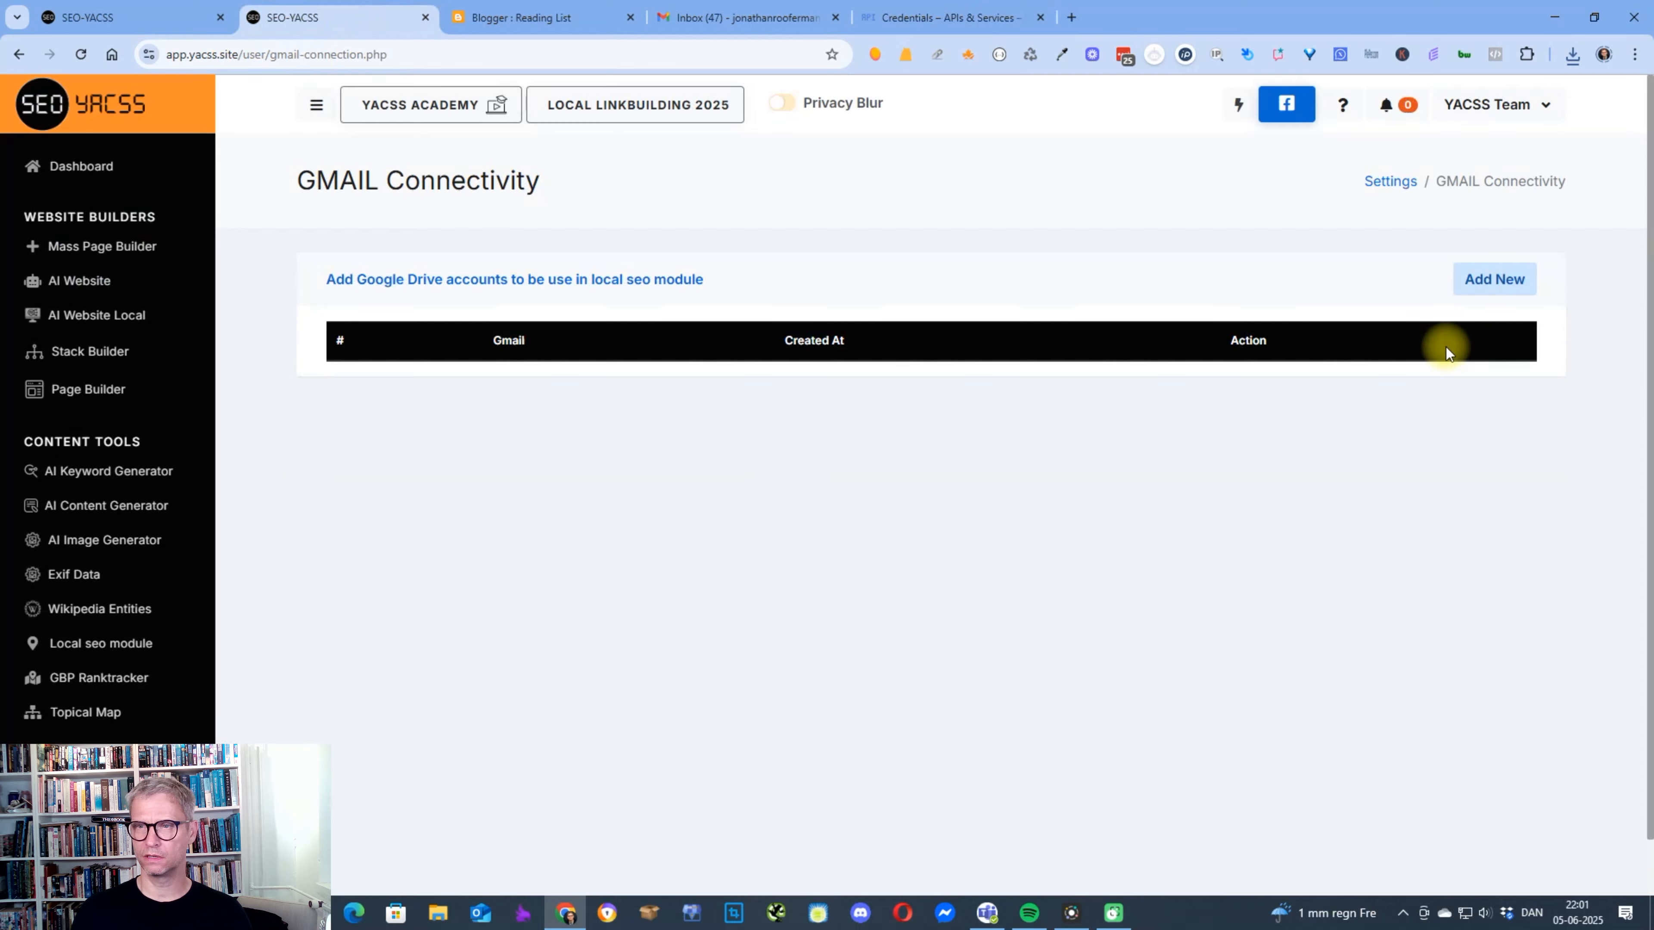
click(1517, 278)
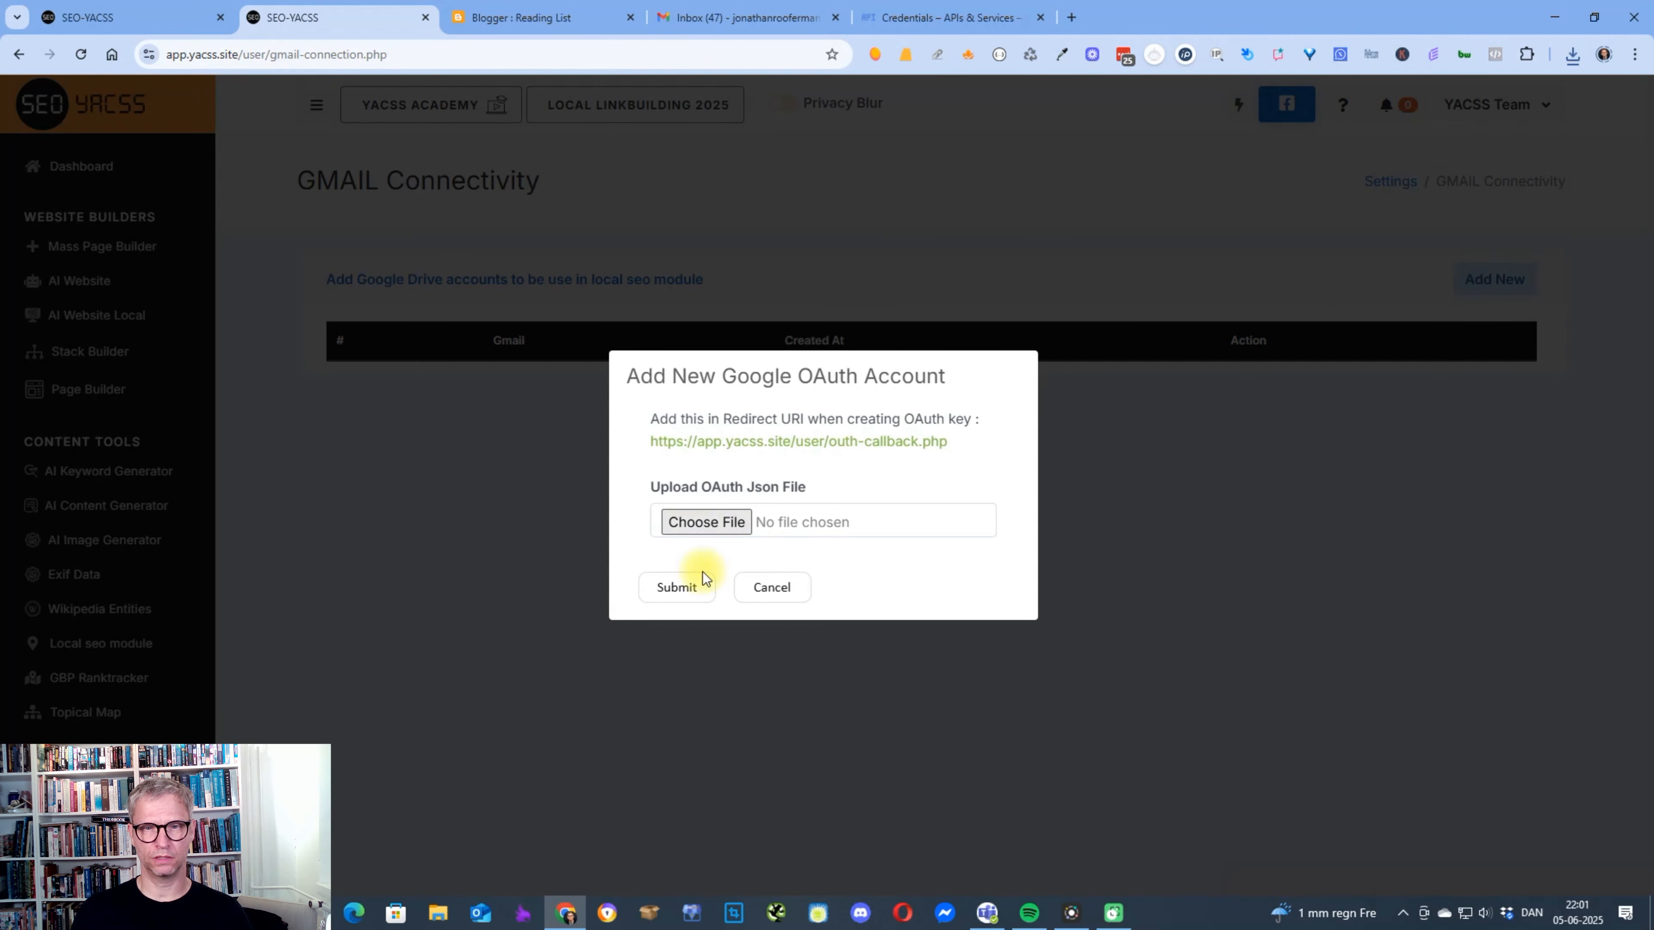
click(721, 521)
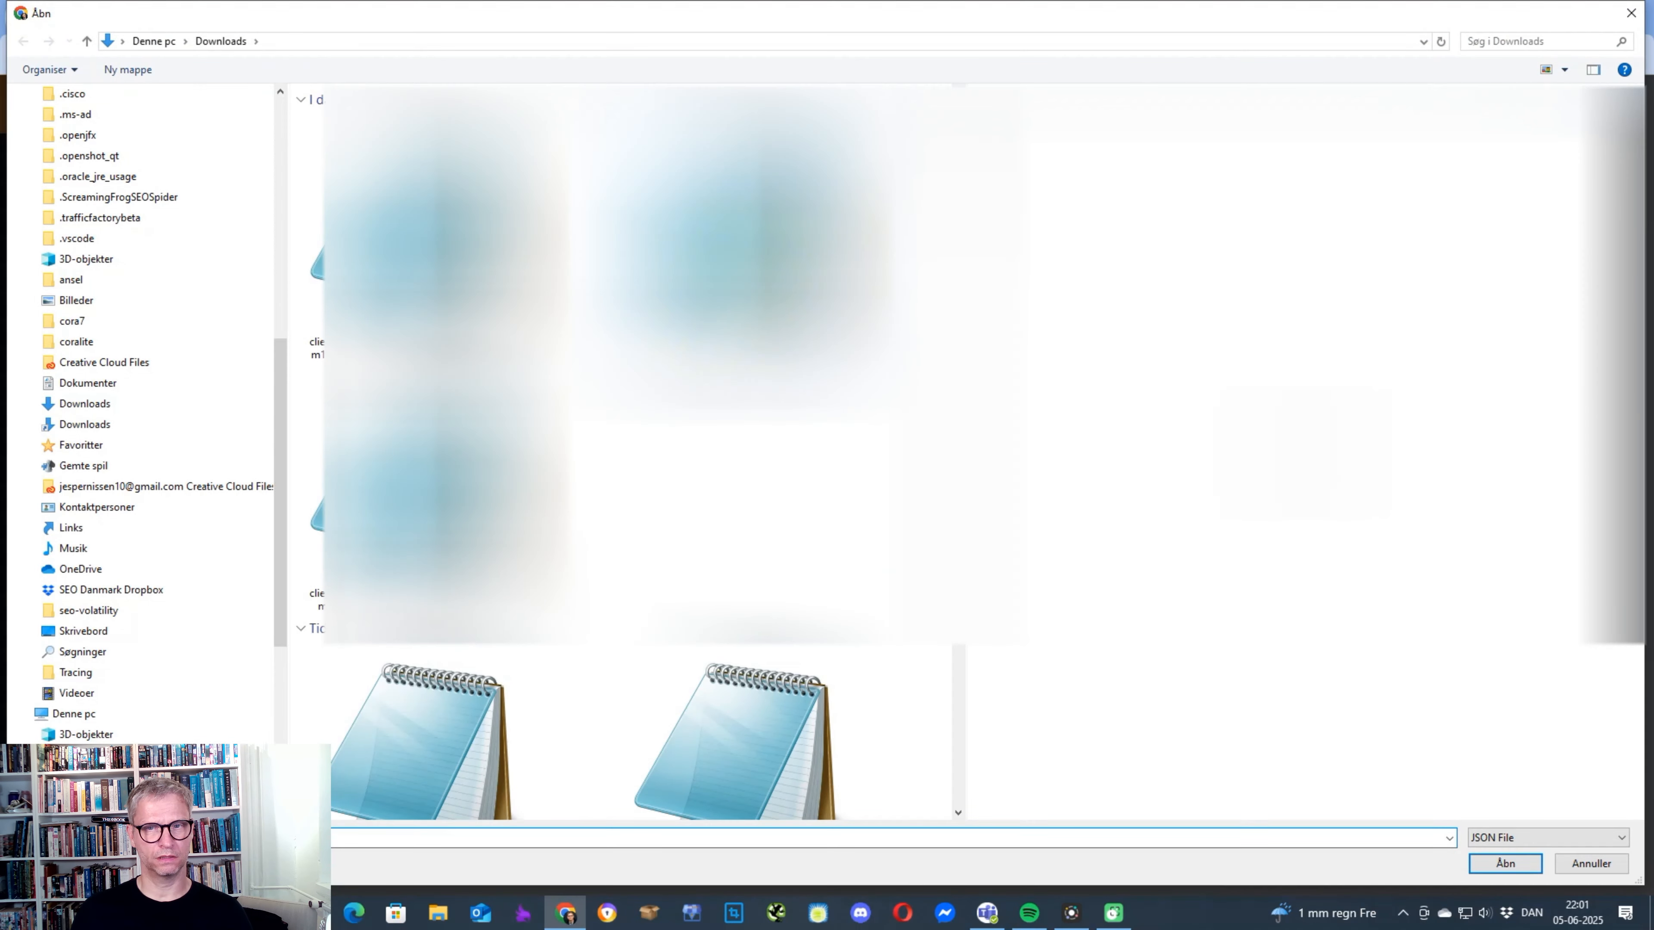
click(417, 495)
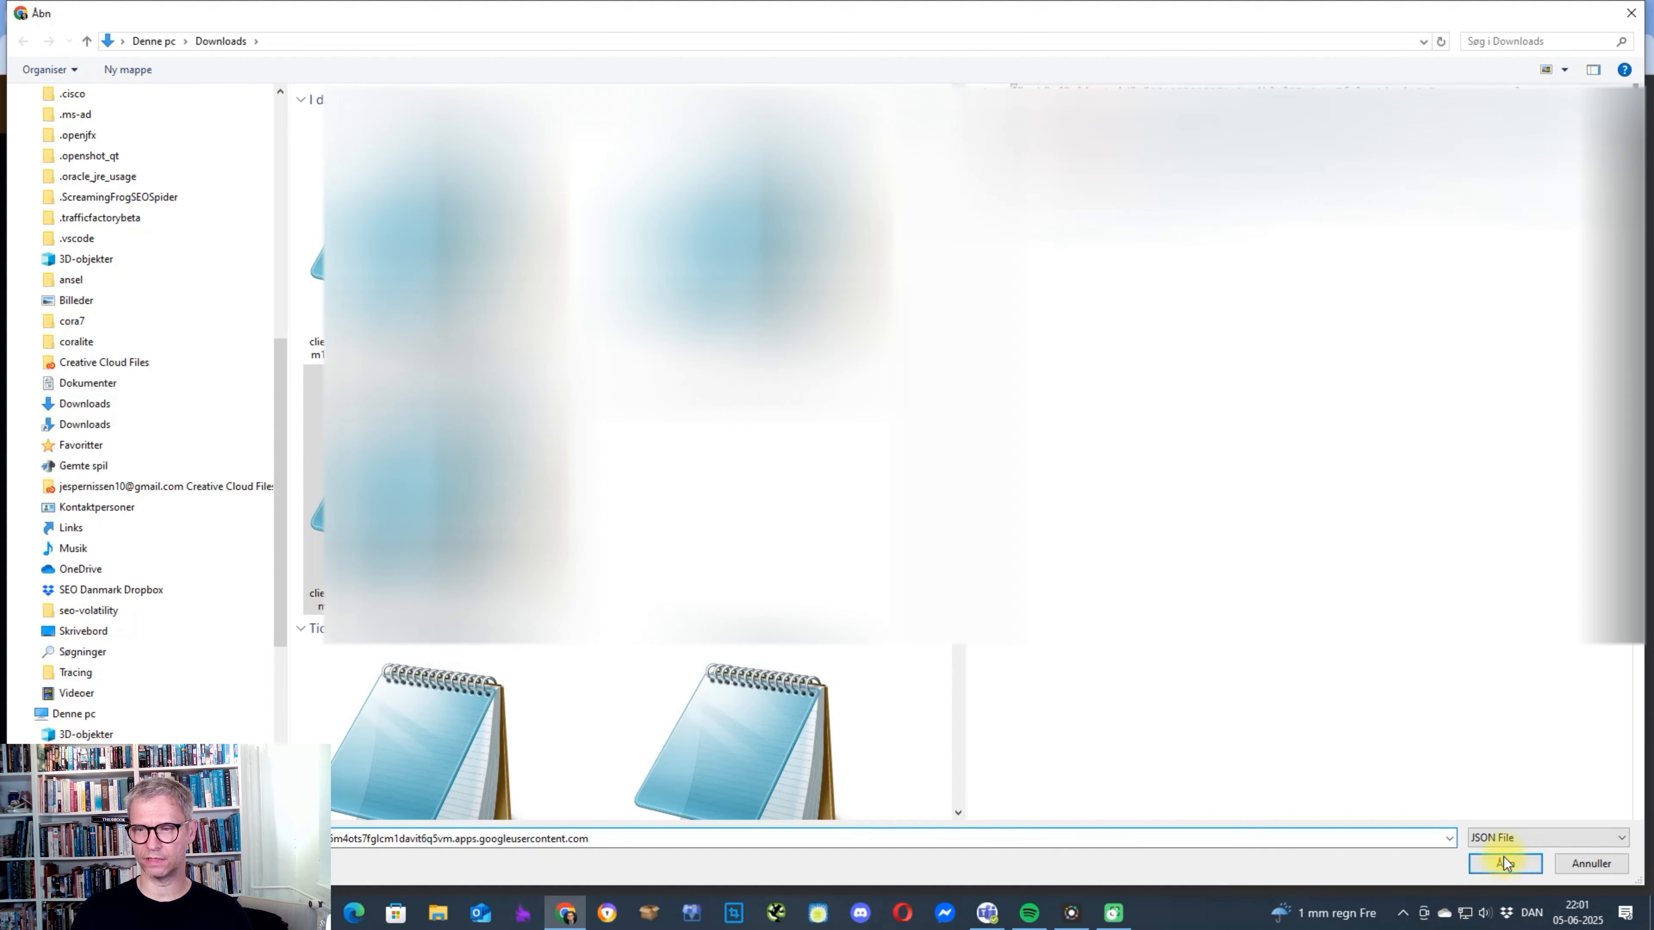
click(1503, 861)
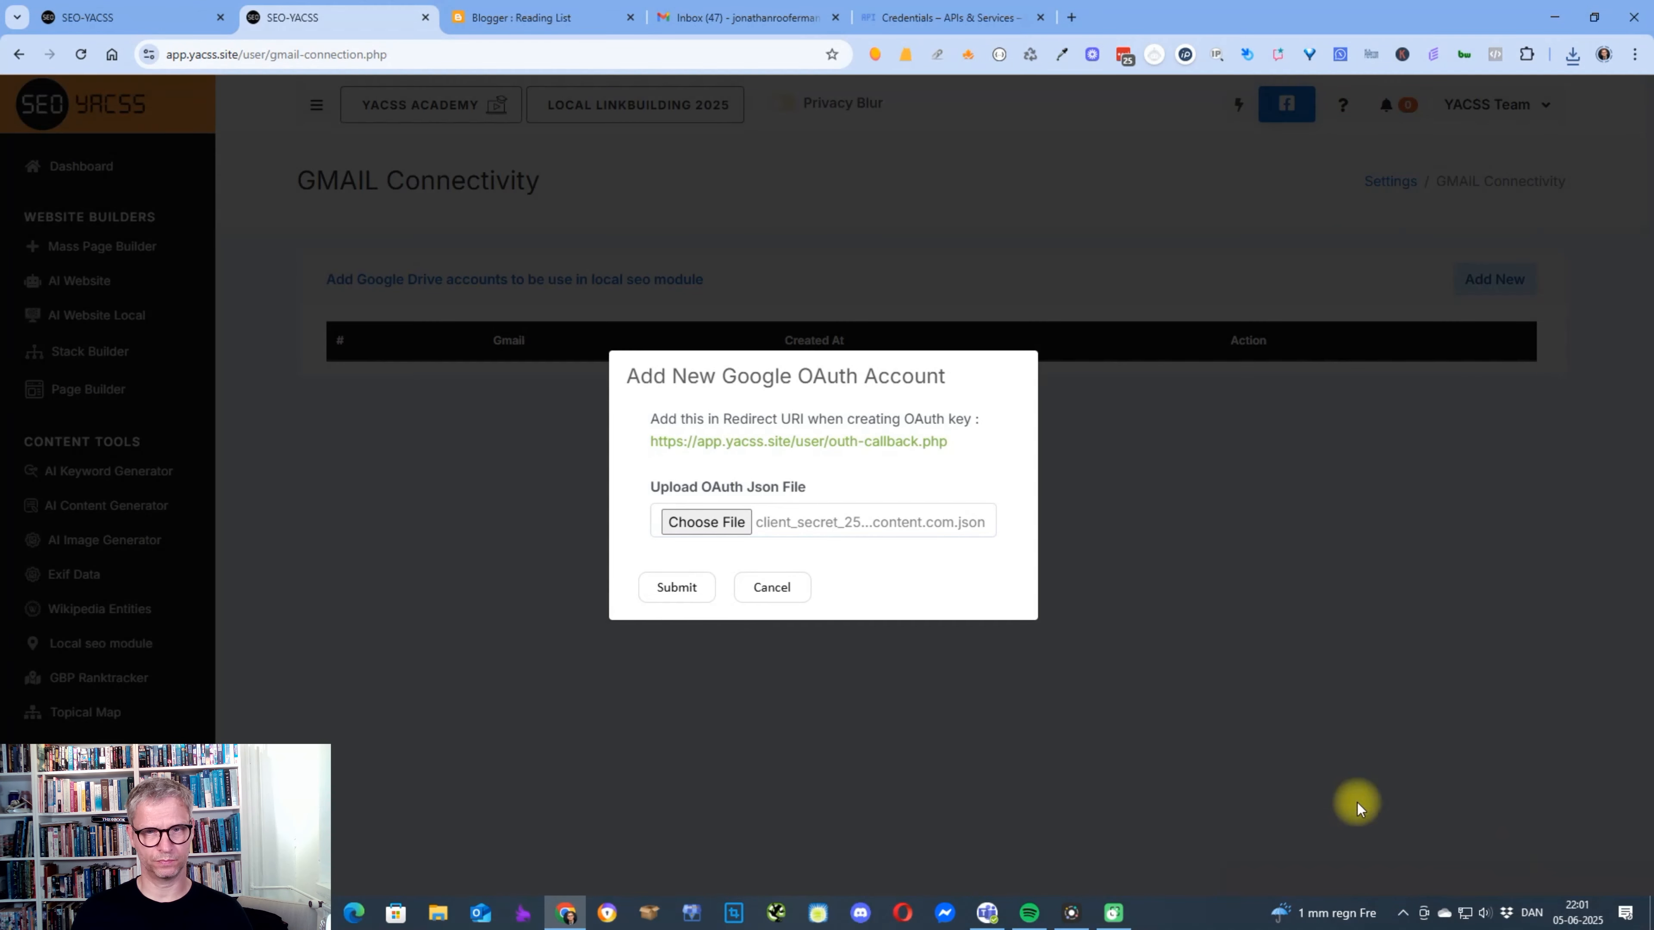
click(676, 589)
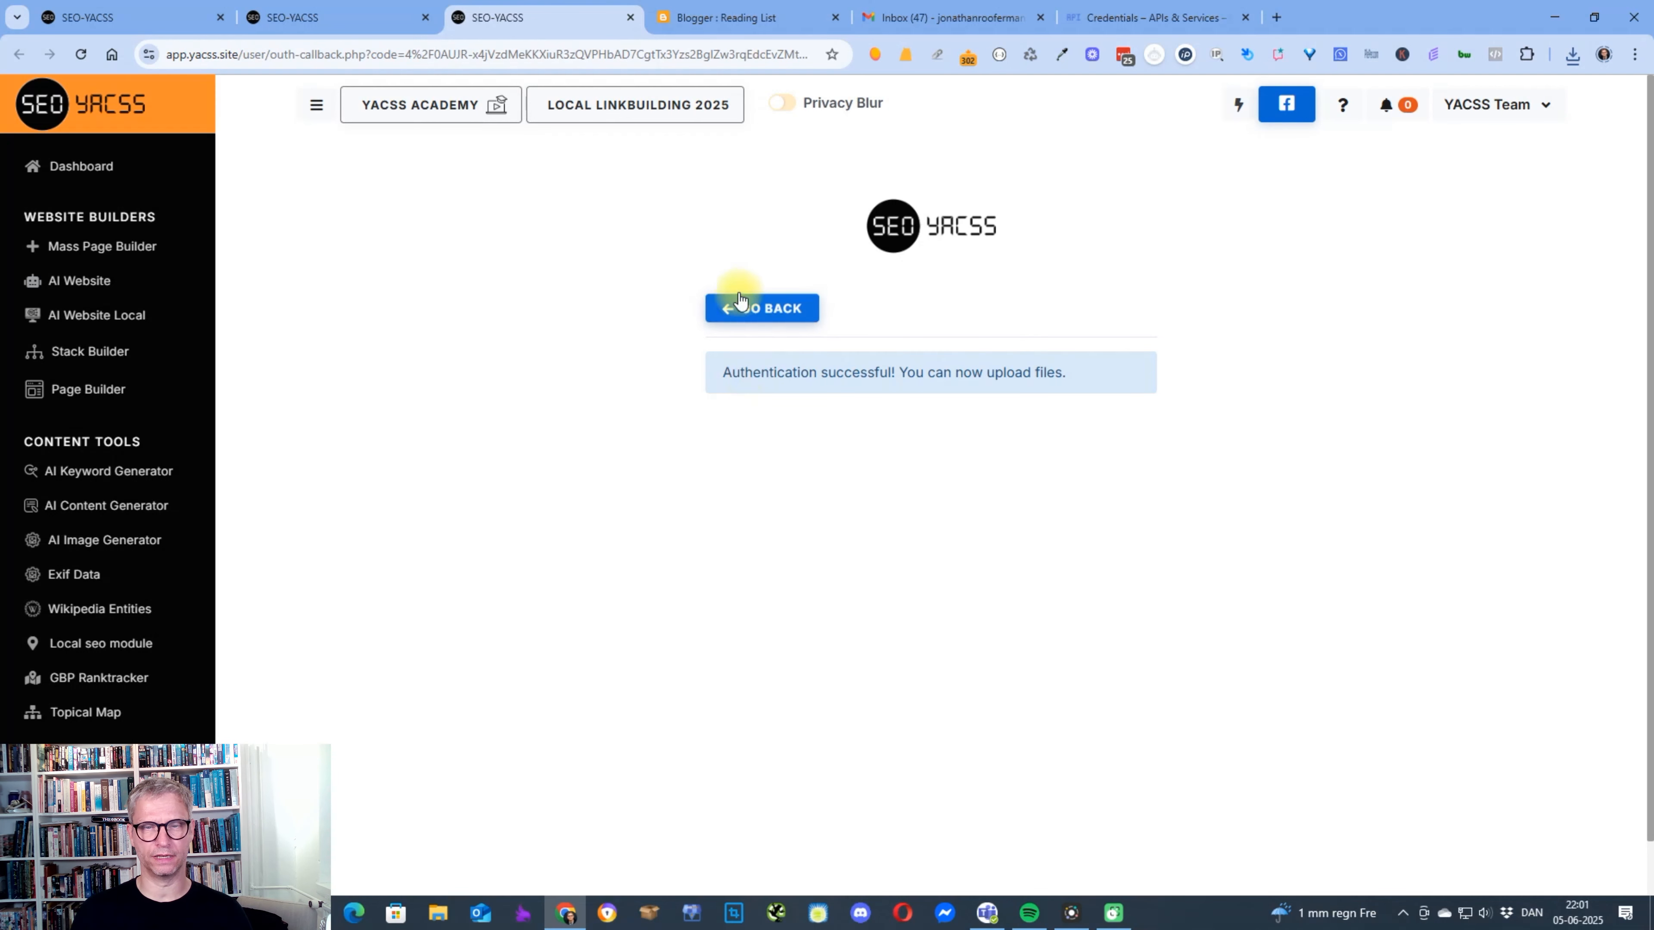
click(730, 310)
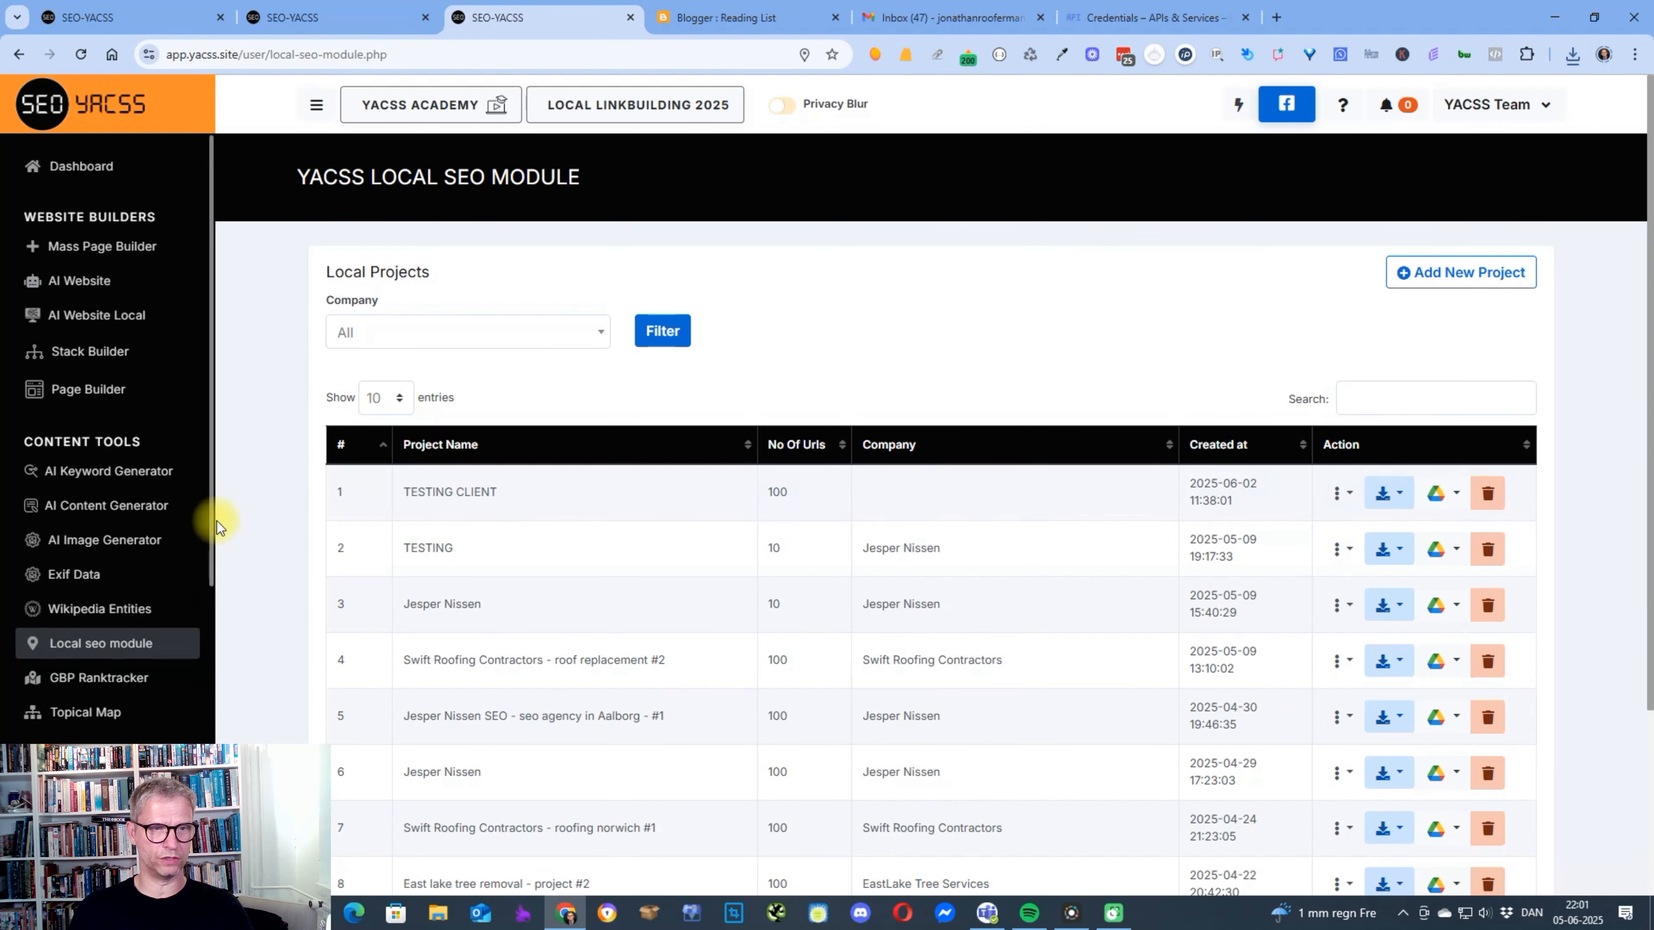
Open the GMAIL Connectivity page in SEO-YACSS.
scroll(104, 573, down, 5)
click(102, 598)
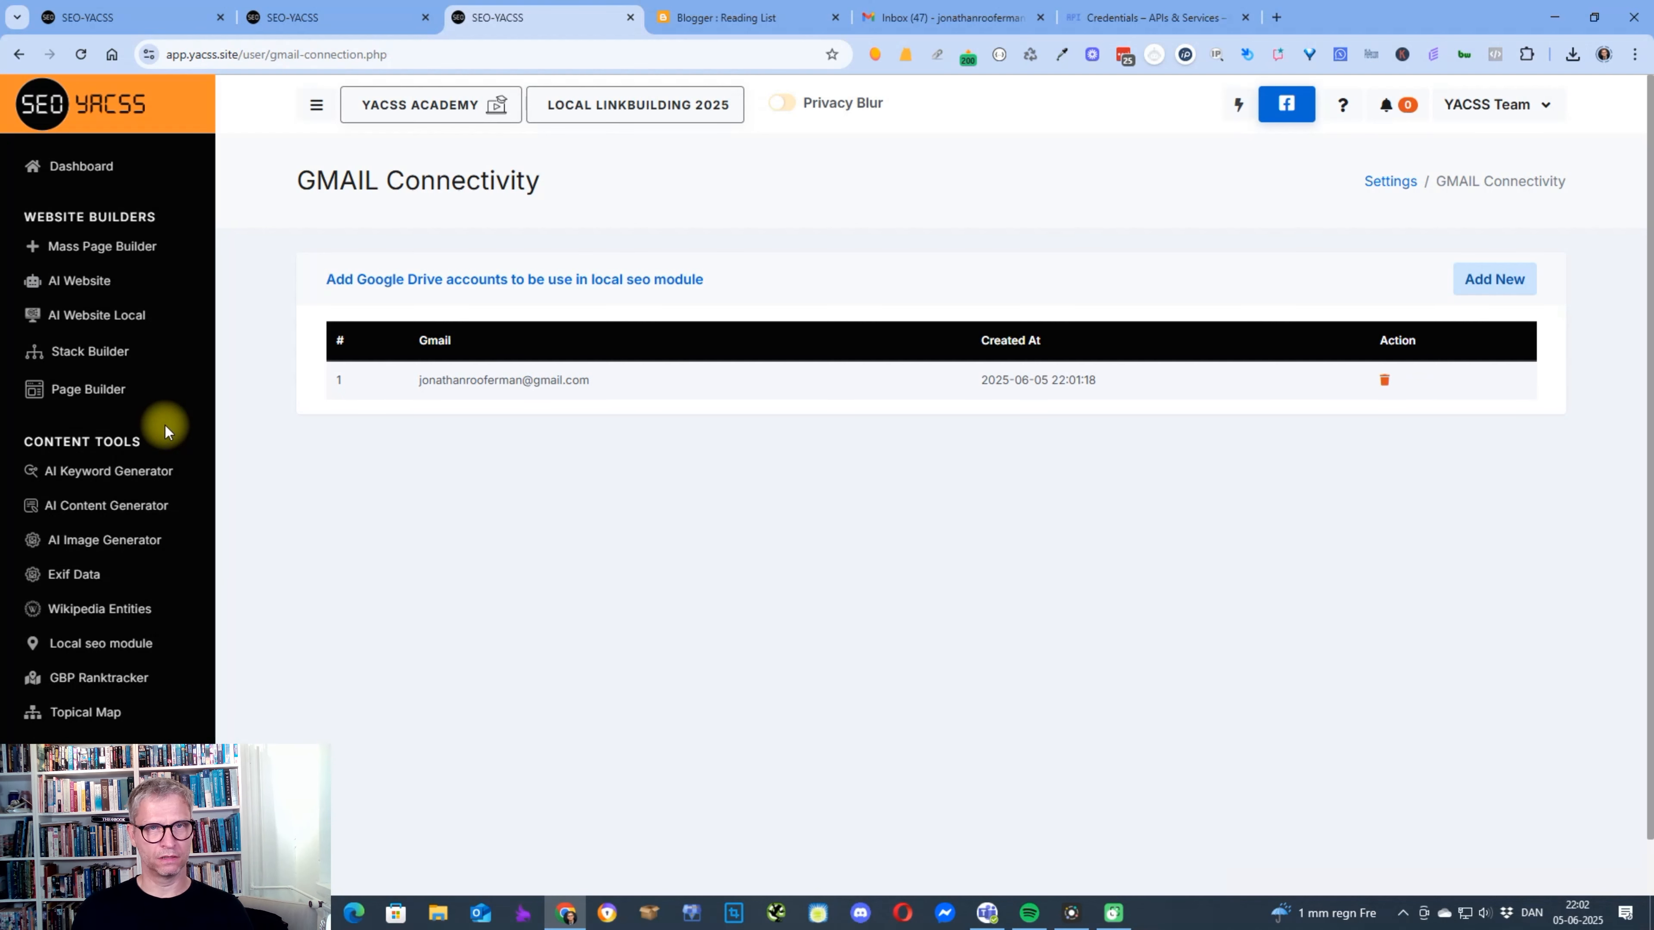
Switch to Blogger and reload it from the base blogger.com address.
click(747, 16)
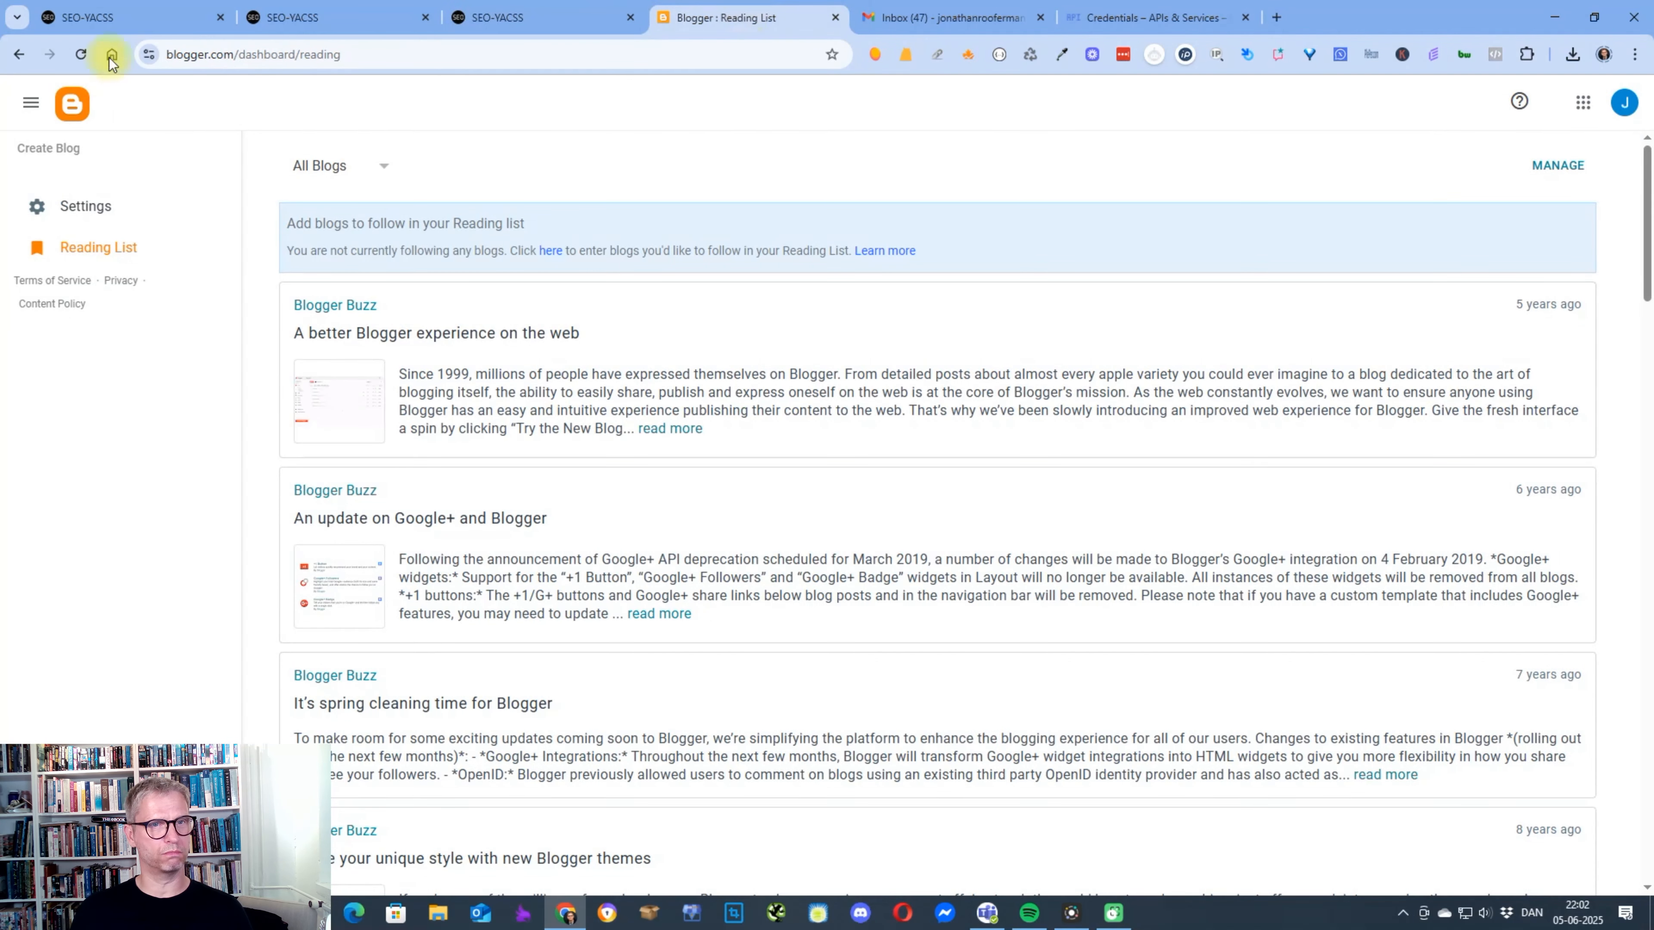
drag(235, 54, 1377, 131)
key(BackSpace)
key(Return)
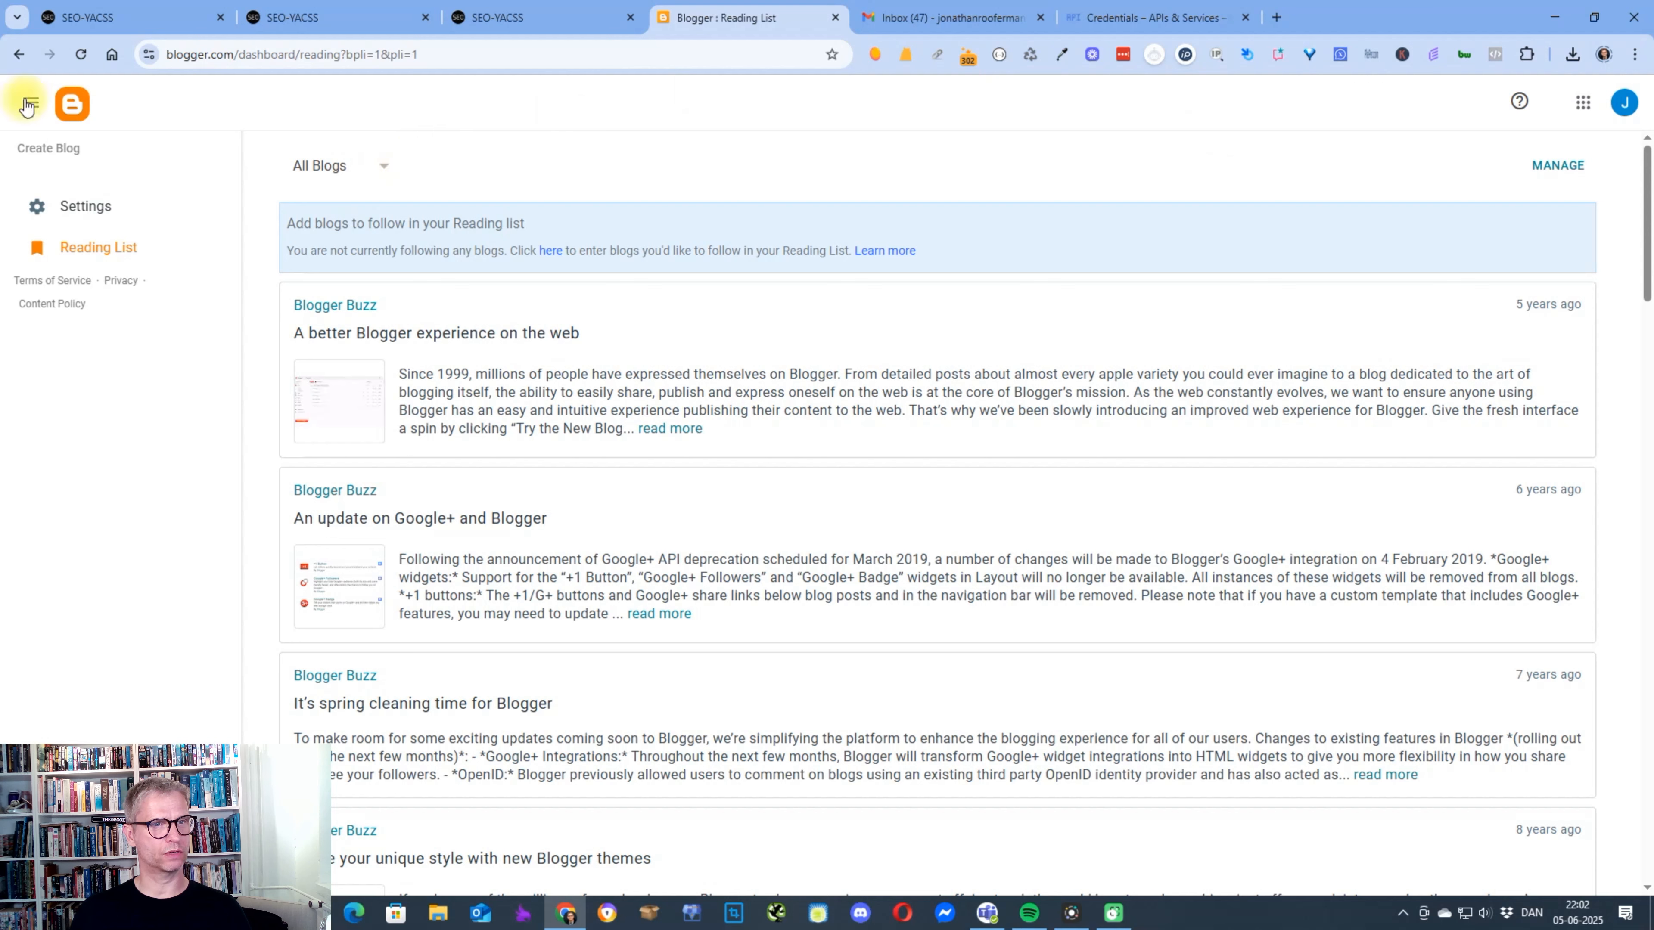
Create a new blog with the title "Yacss testingblog" and continue to its URL choice.
click(45, 148)
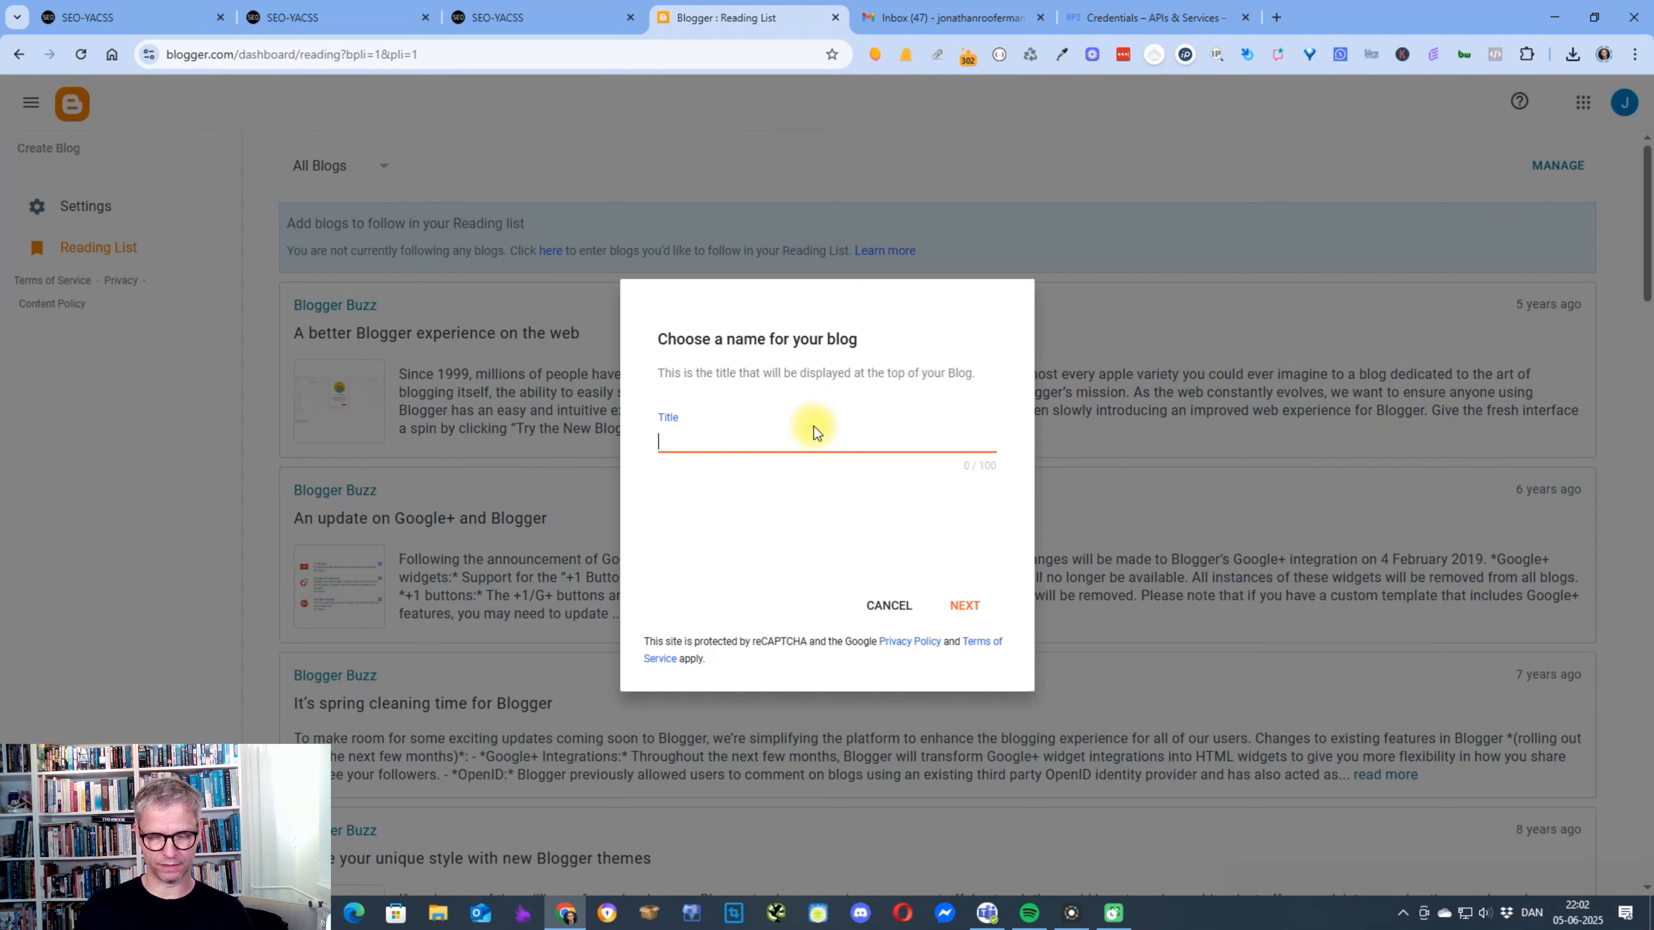
text(Yacssa)
key(BackSpace)
key(BackSpace)
text(testingblog)
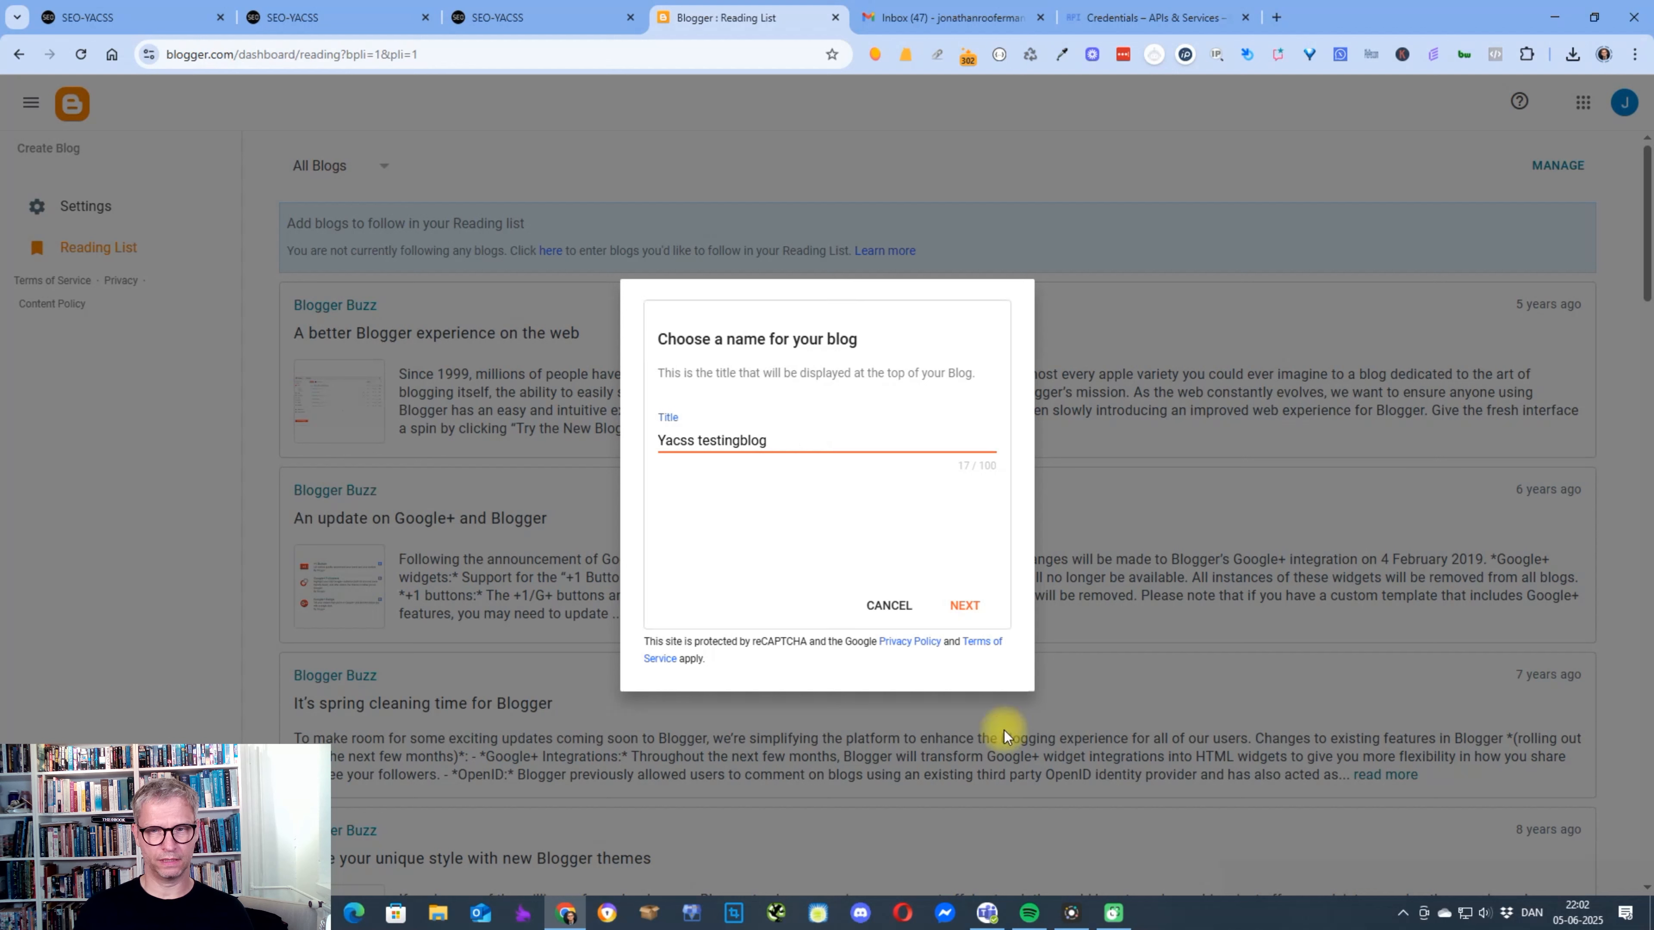
click(970, 605)
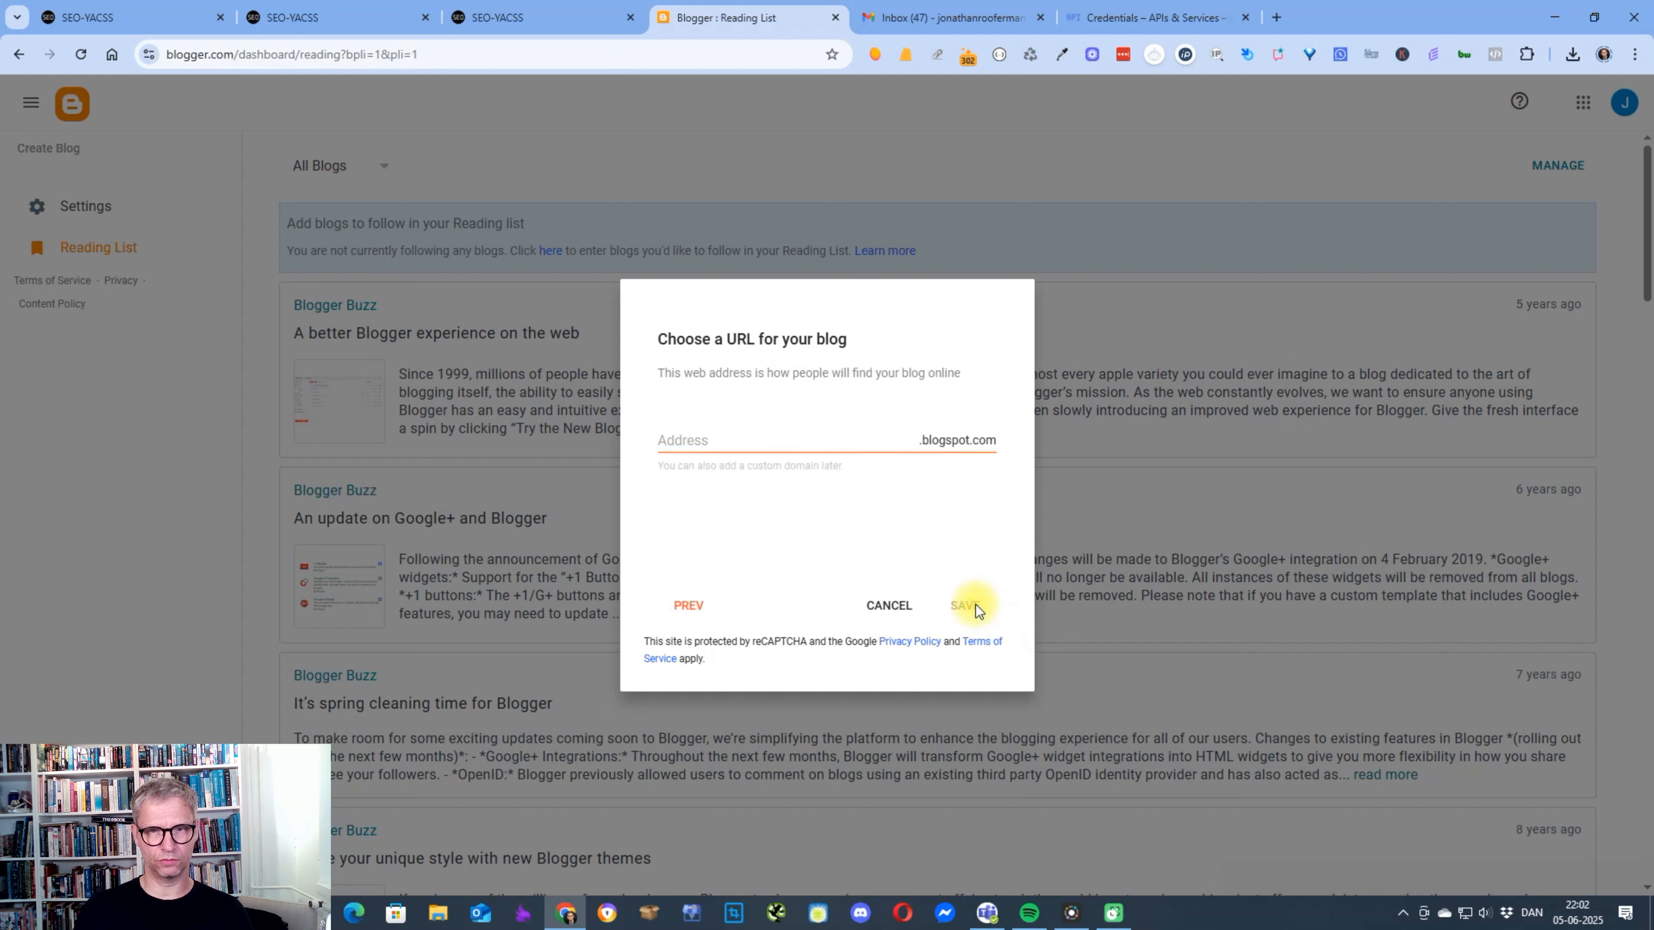
Enter yacsstestingblog101 as the new blog's blogspot.com address.
click(727, 441)
text(yacsstesting)
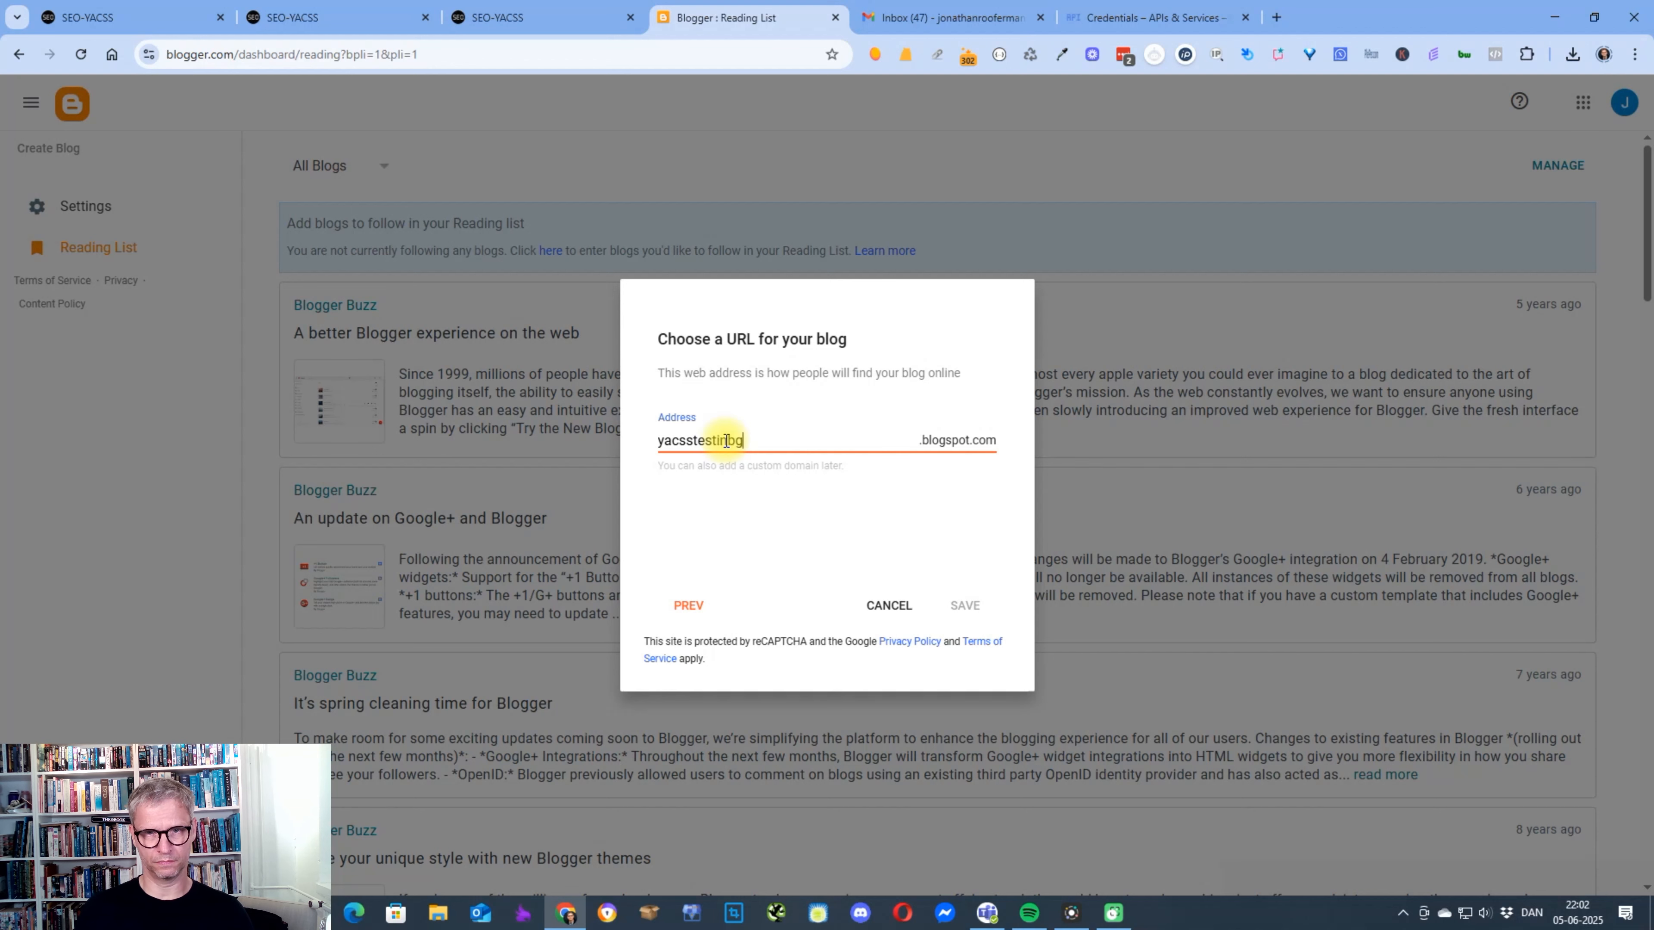
text(blog)
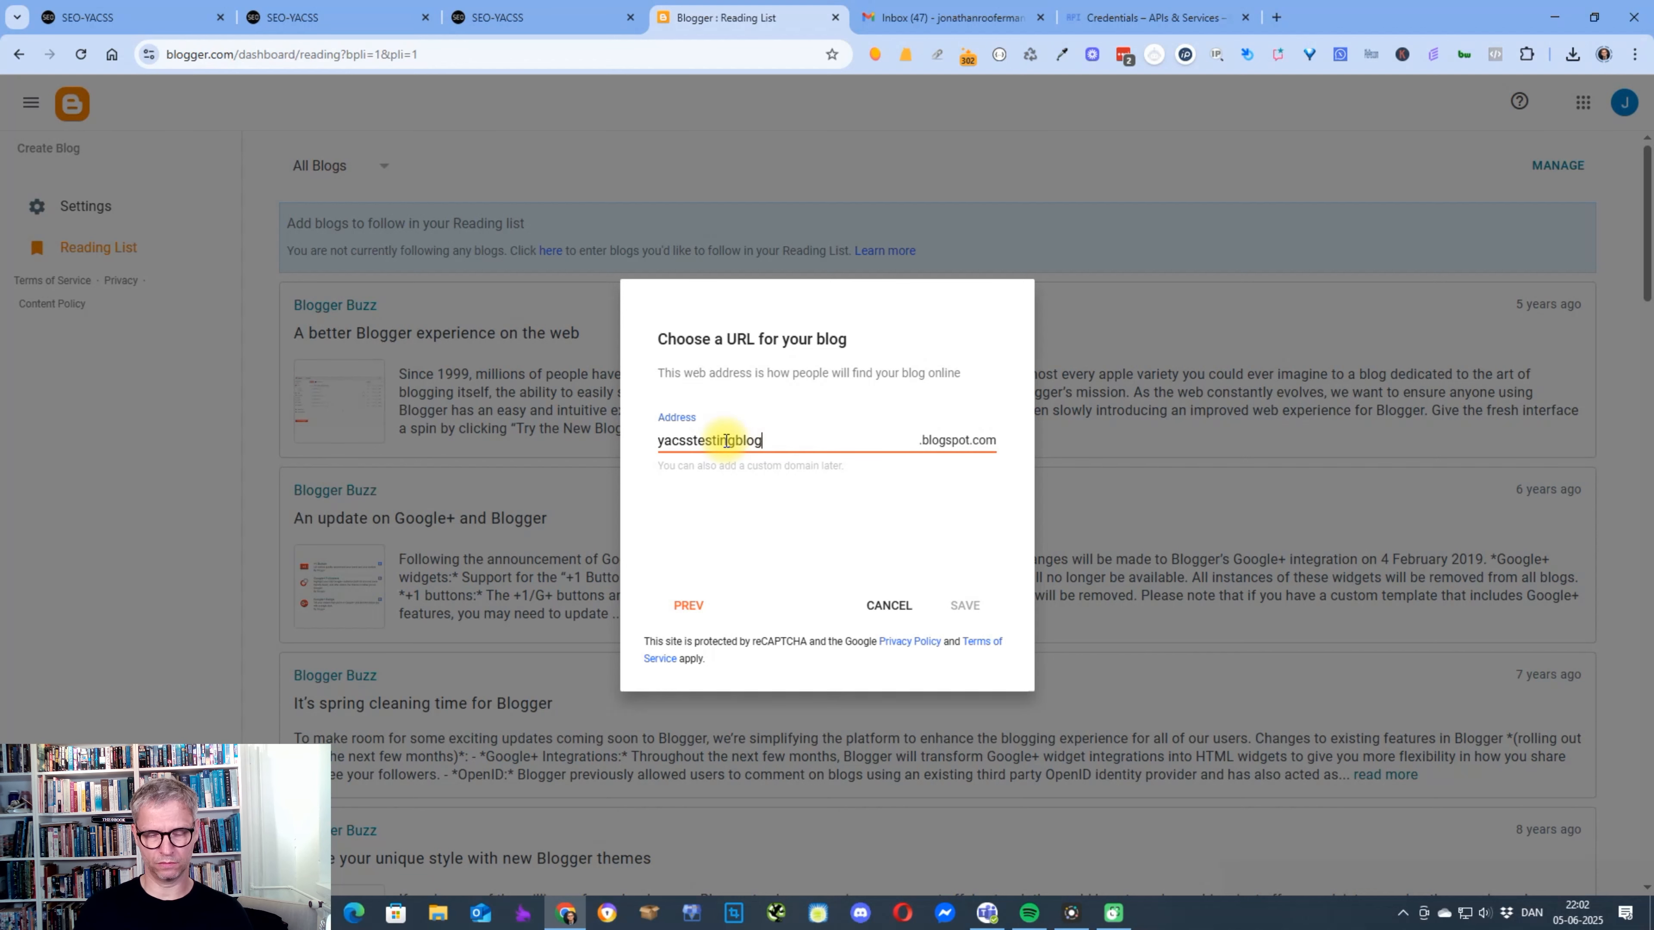
text(101)
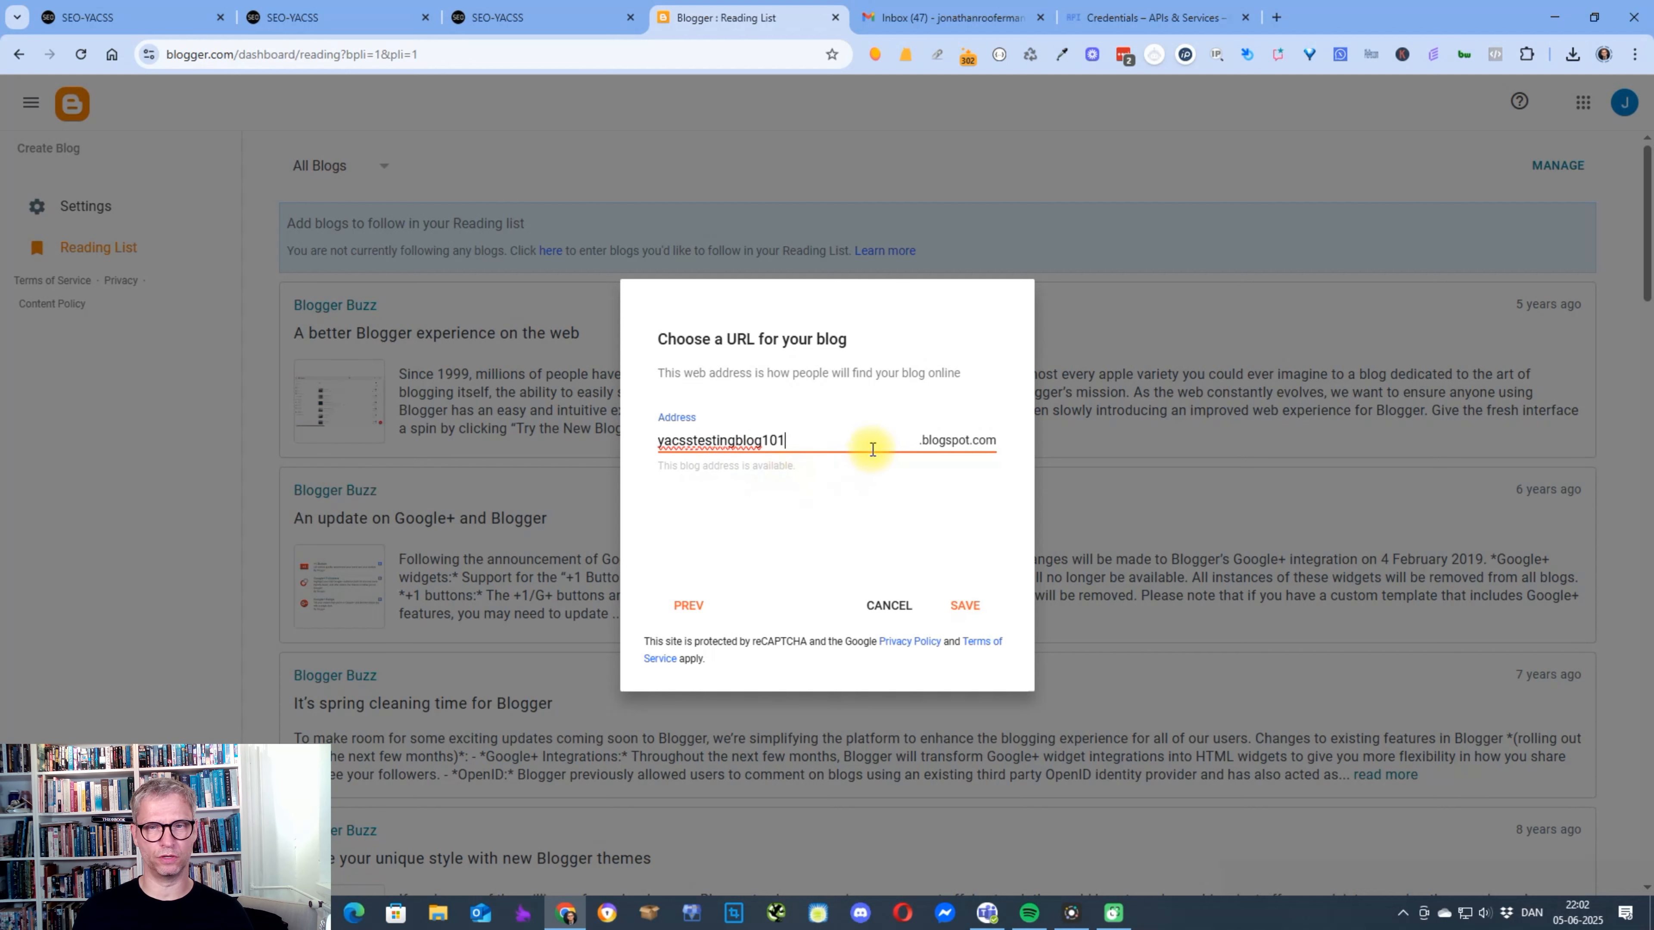
drag(805, 443, 654, 445)
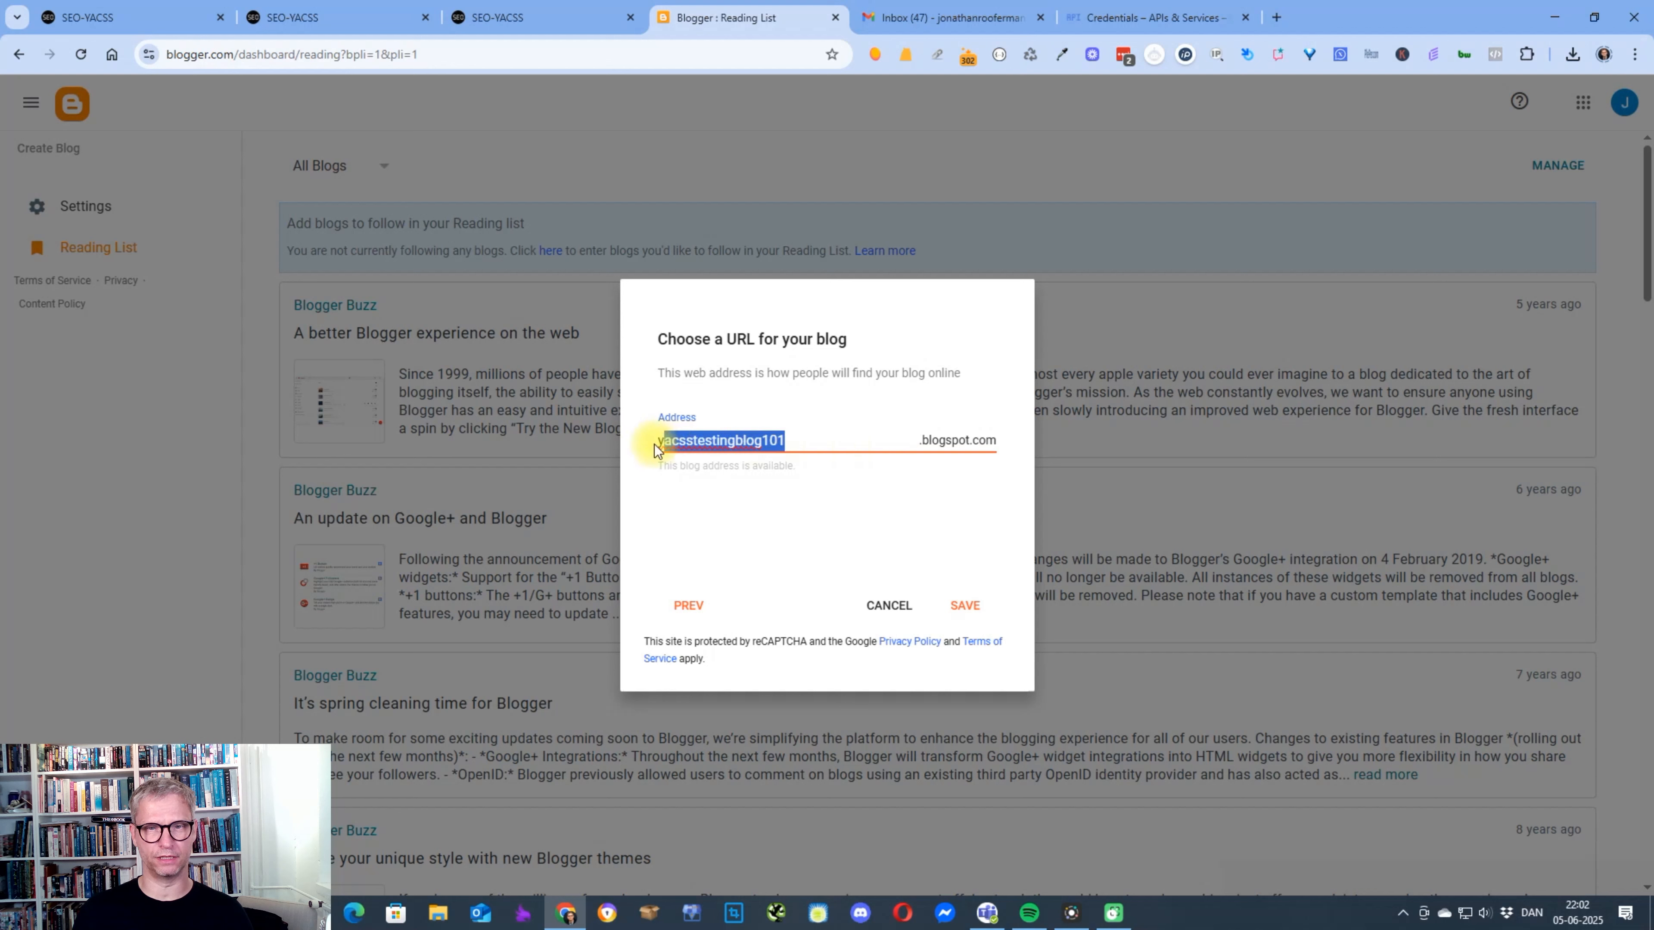
click(736, 412)
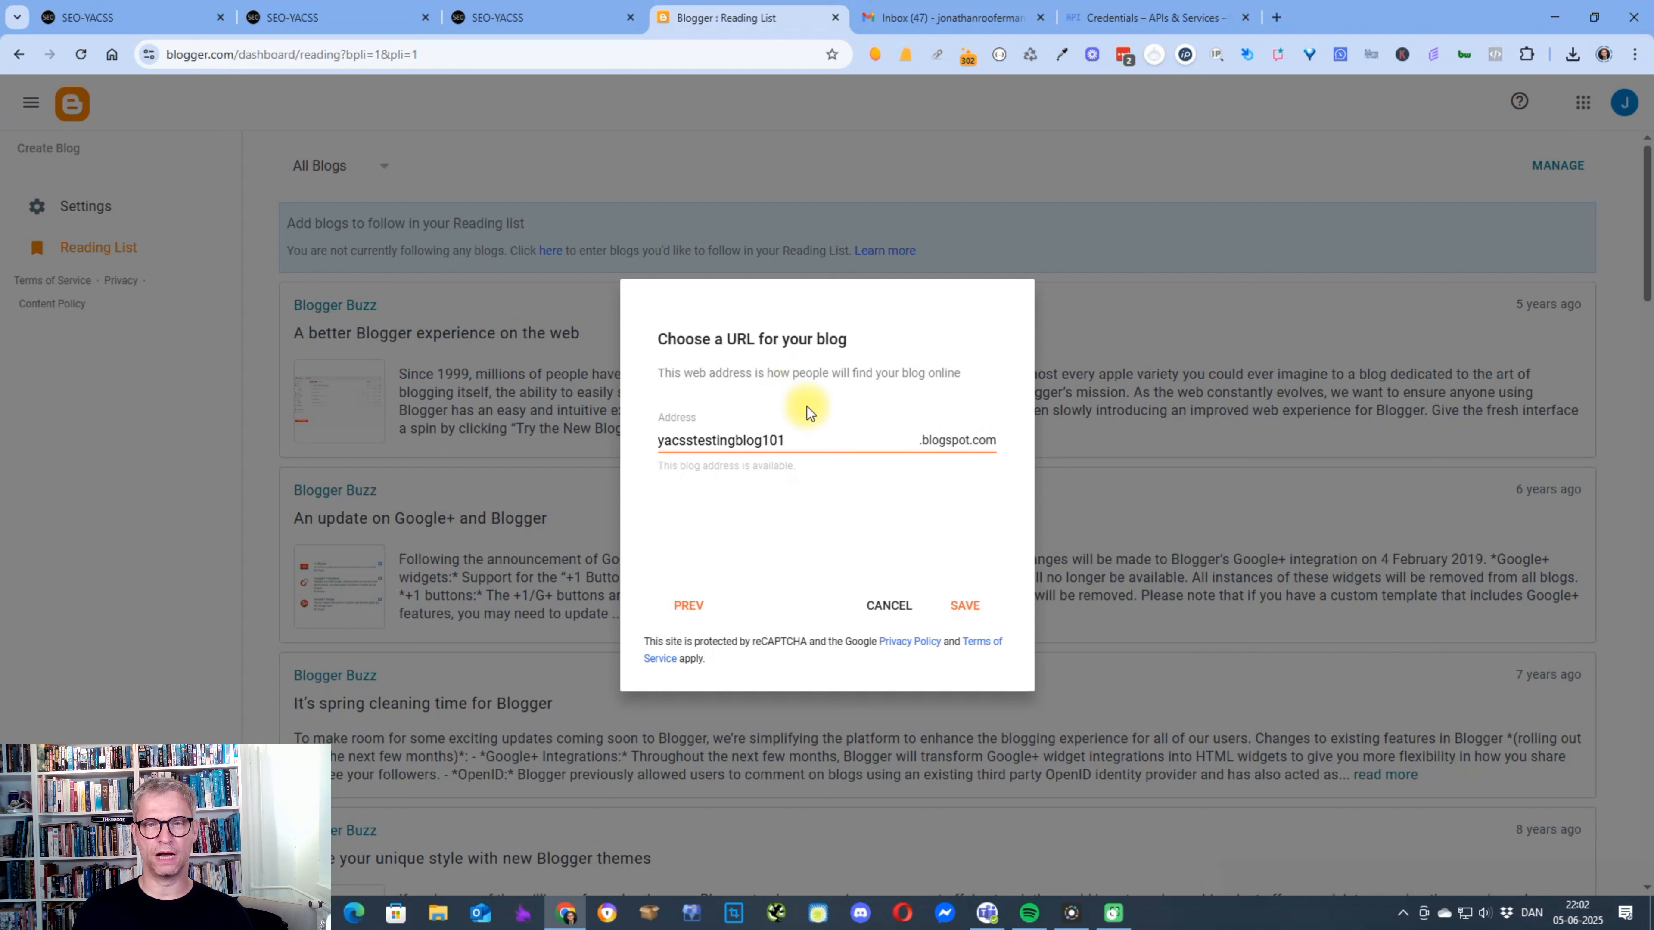
click(1005, 453)
Replace the blog address with "seo" and "marketing" in turn to test their availability, clearing each one.
drag(801, 438, 271, 365)
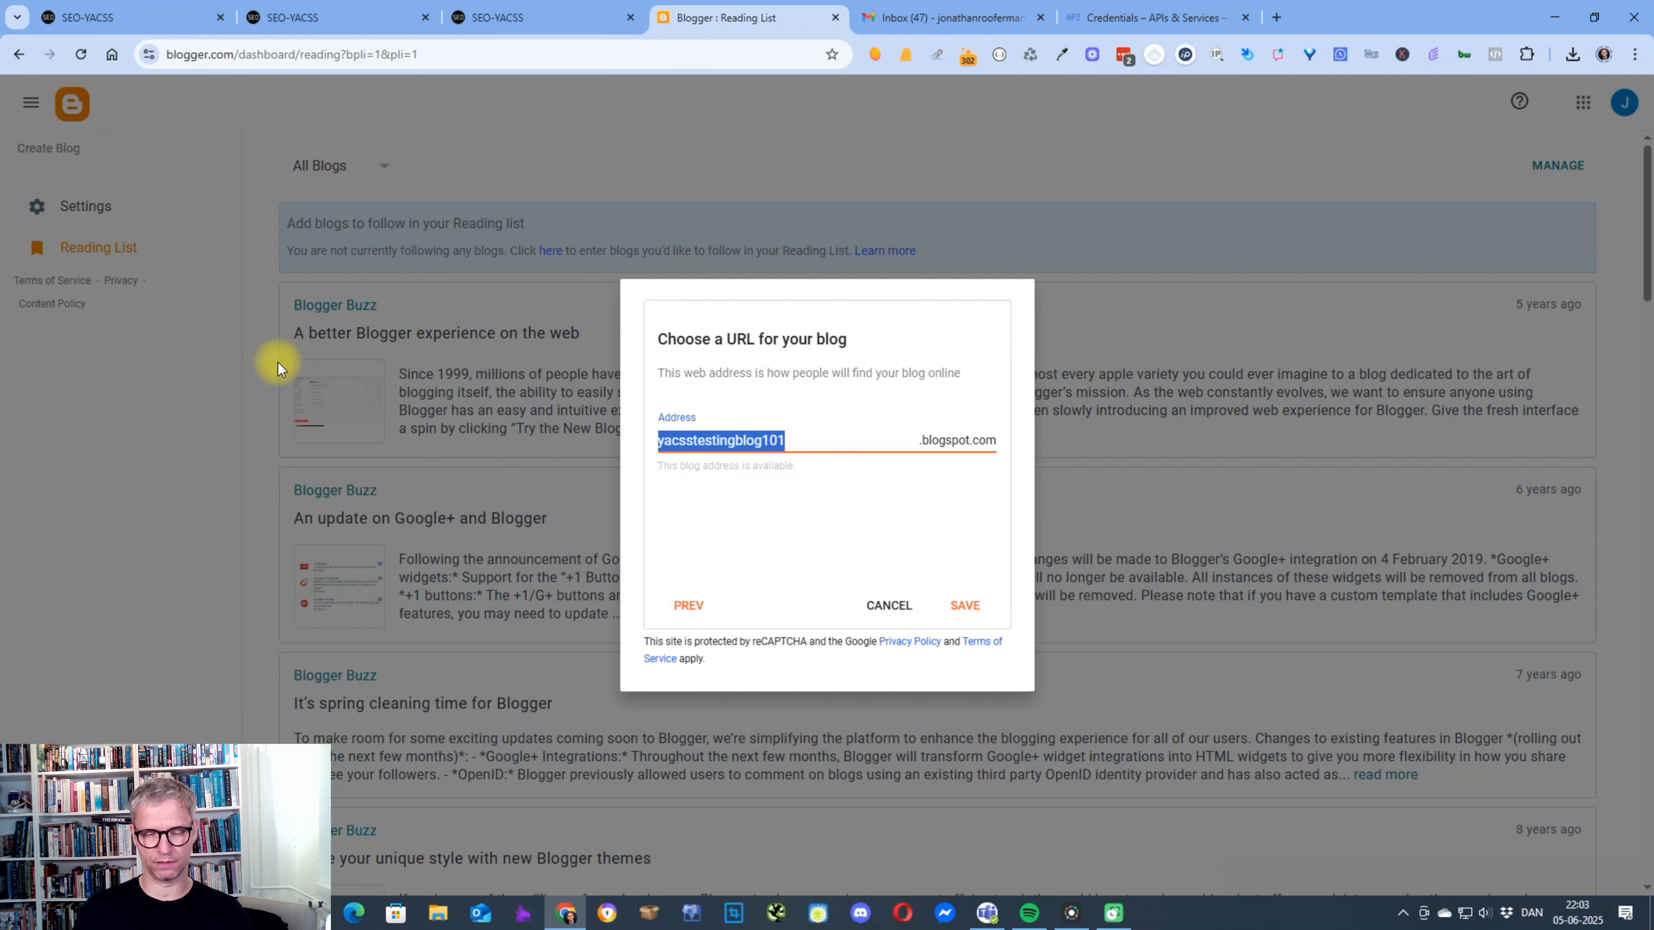
text(seo)
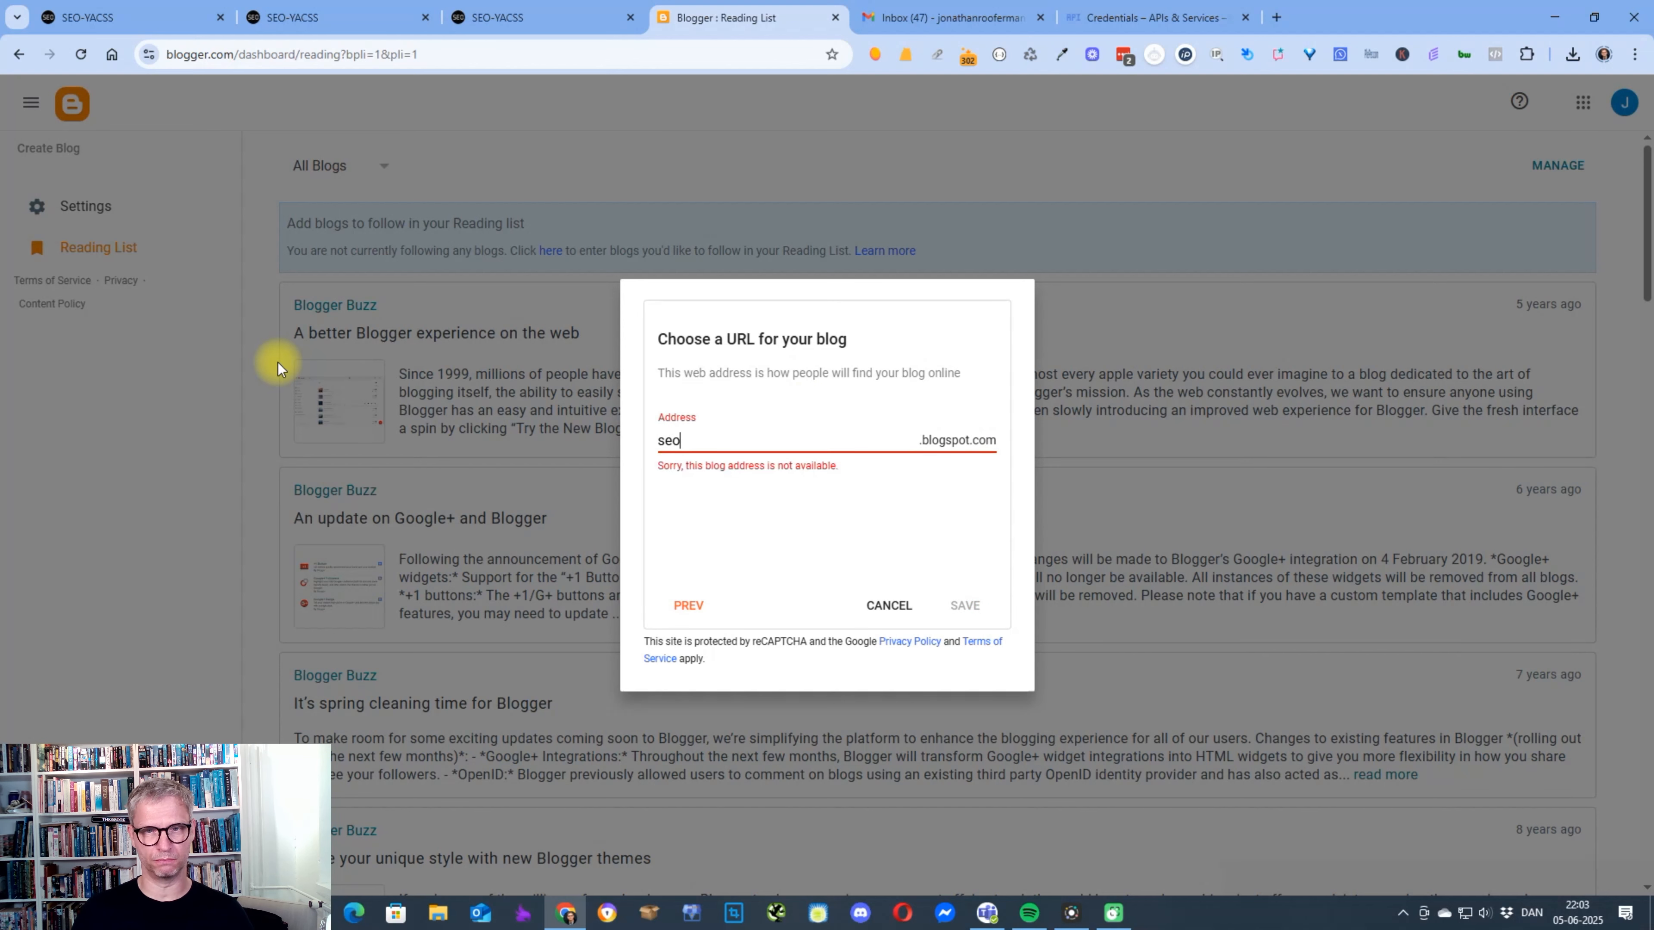
key(BackSpace)
key(BackSpace)
key(BackSpace)
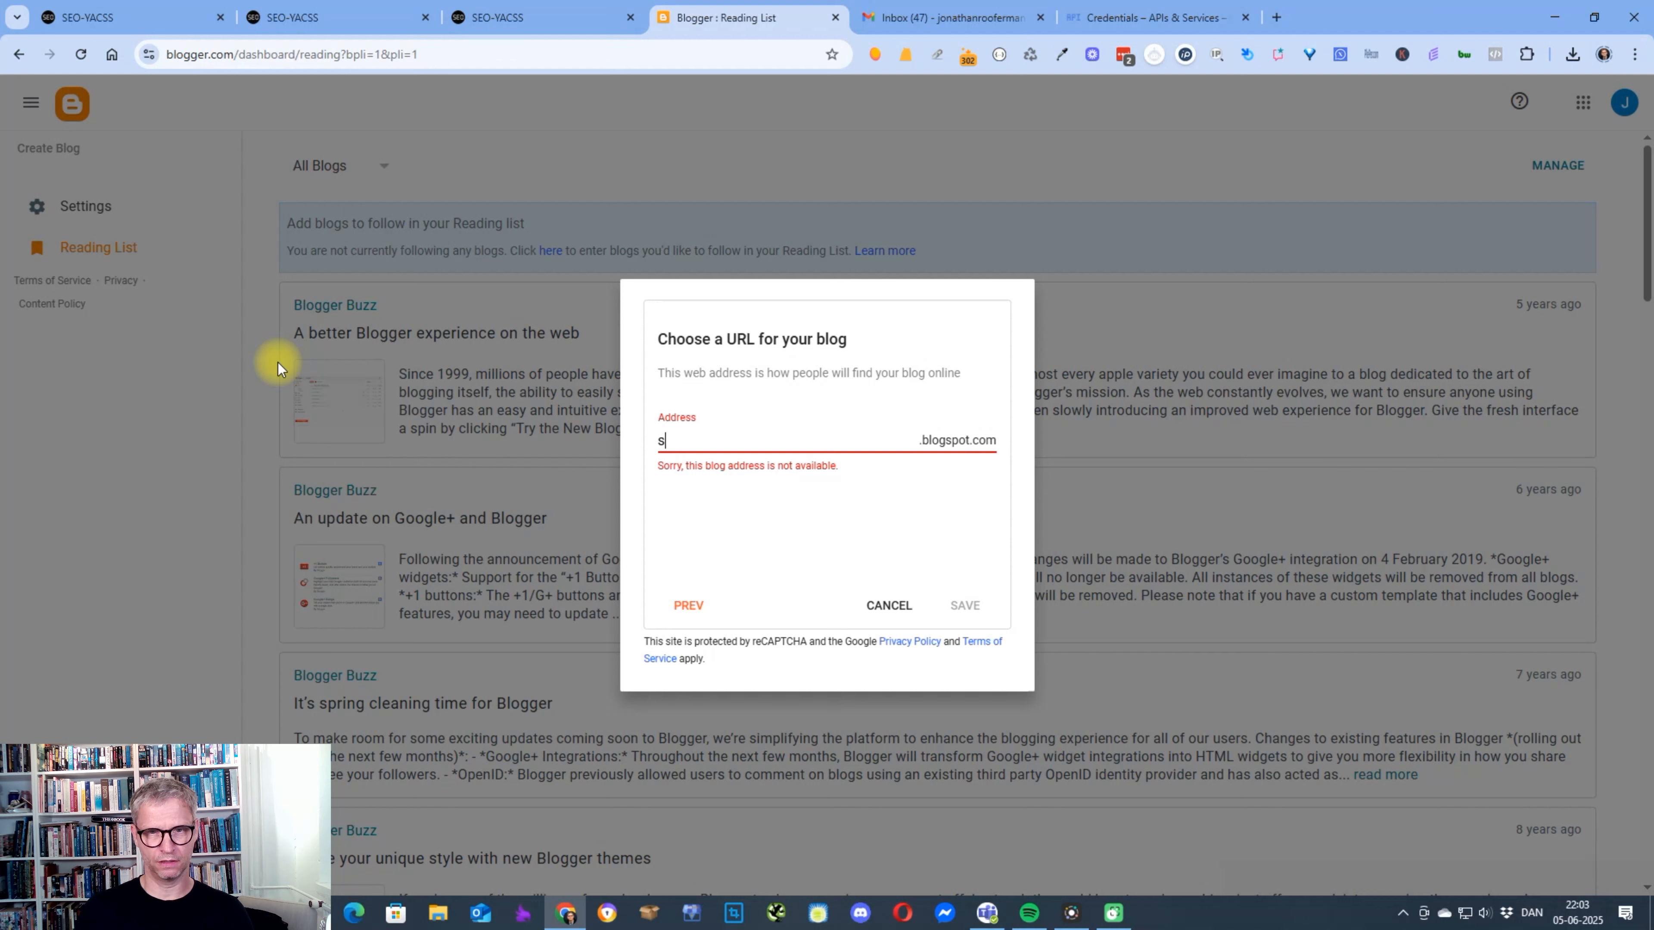
text(marketing)
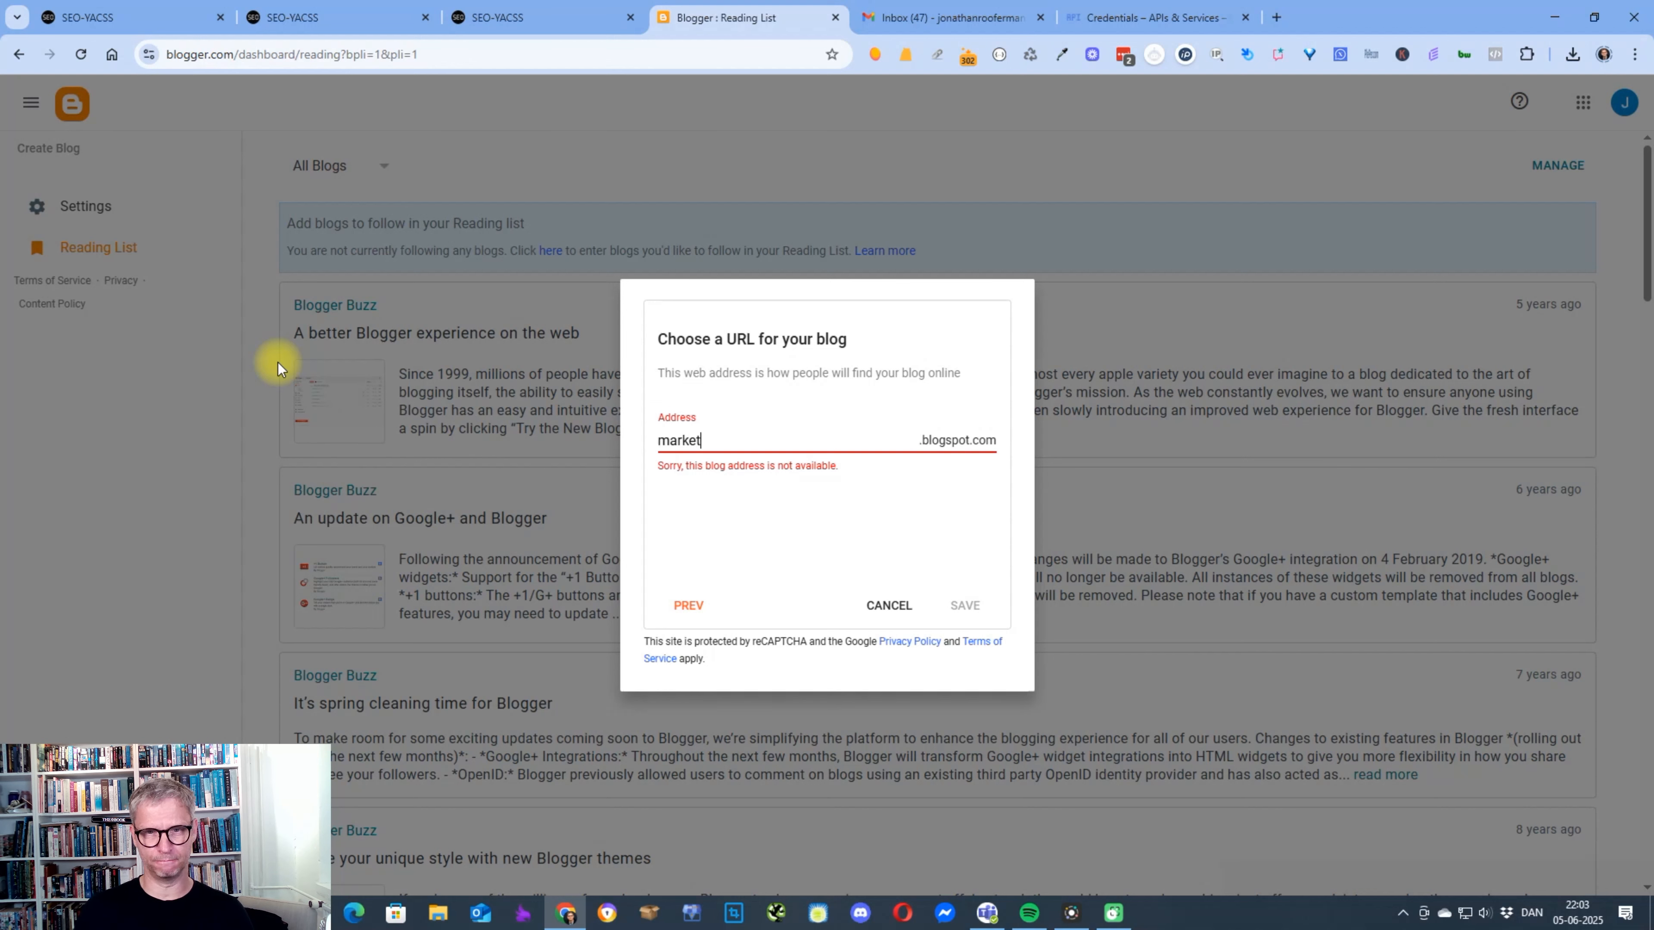
key(BackSpace)
key(BackSpace)
key(BackSpace)
key(BackSpace)
key(BackSpace)
key(BackSpace)
key(BackSpace)
key(BackSpace)
key(BackSpace)
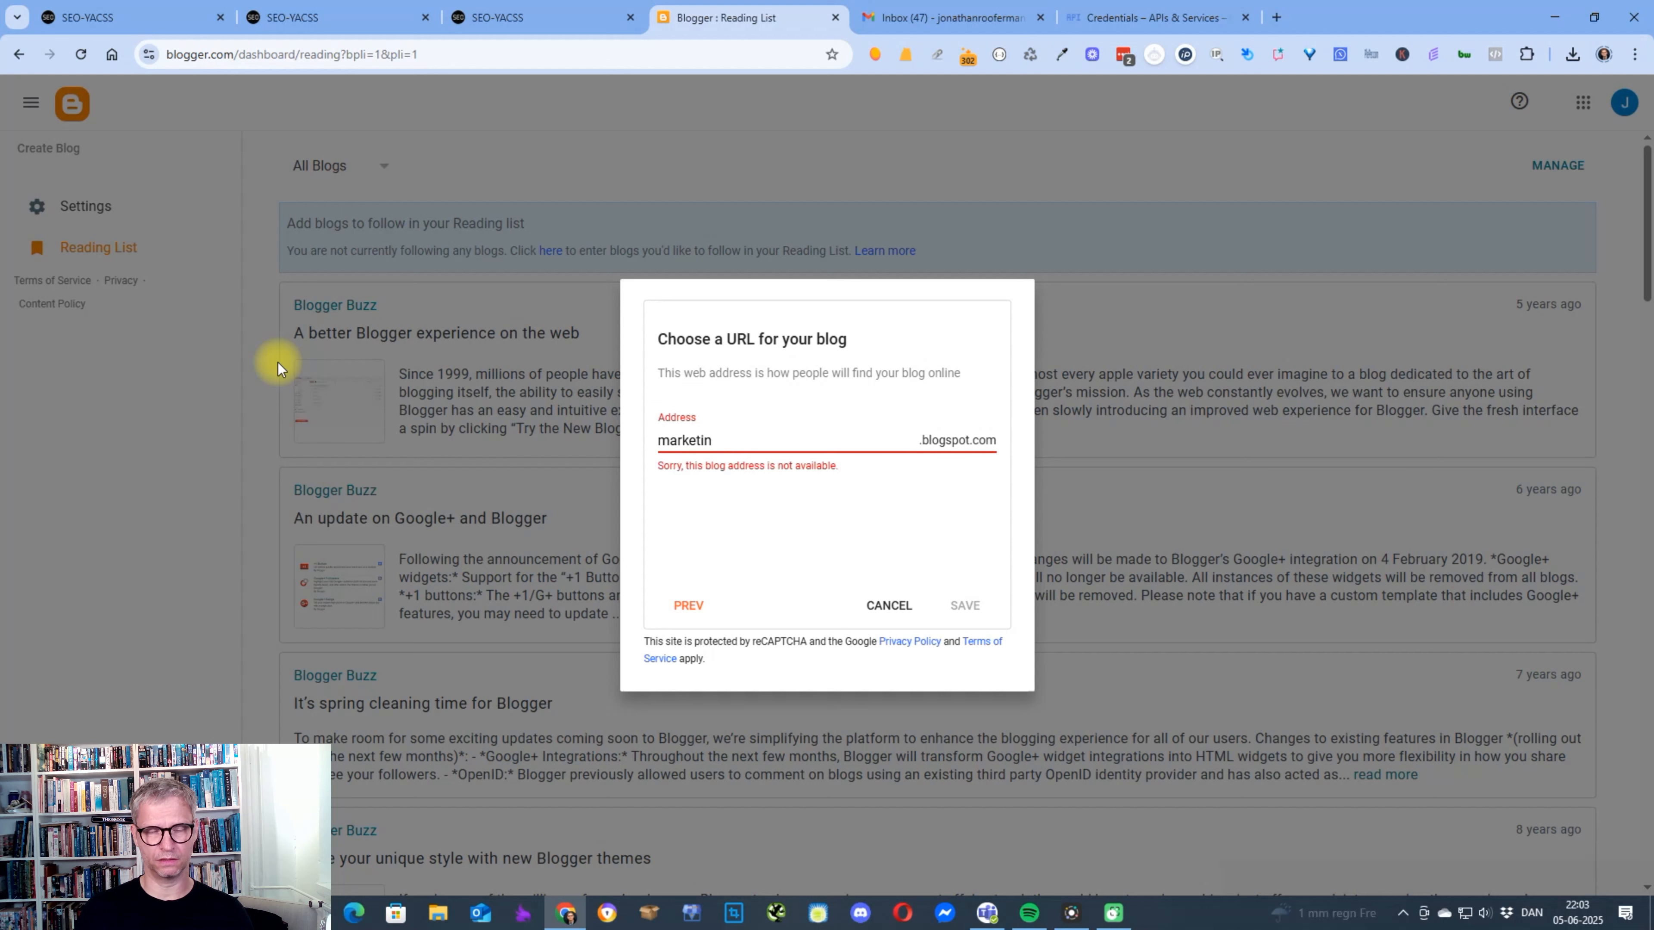
Set the blog address to yacssblogtesting101.blogspot.com and save the new blog.
text(yacssq)
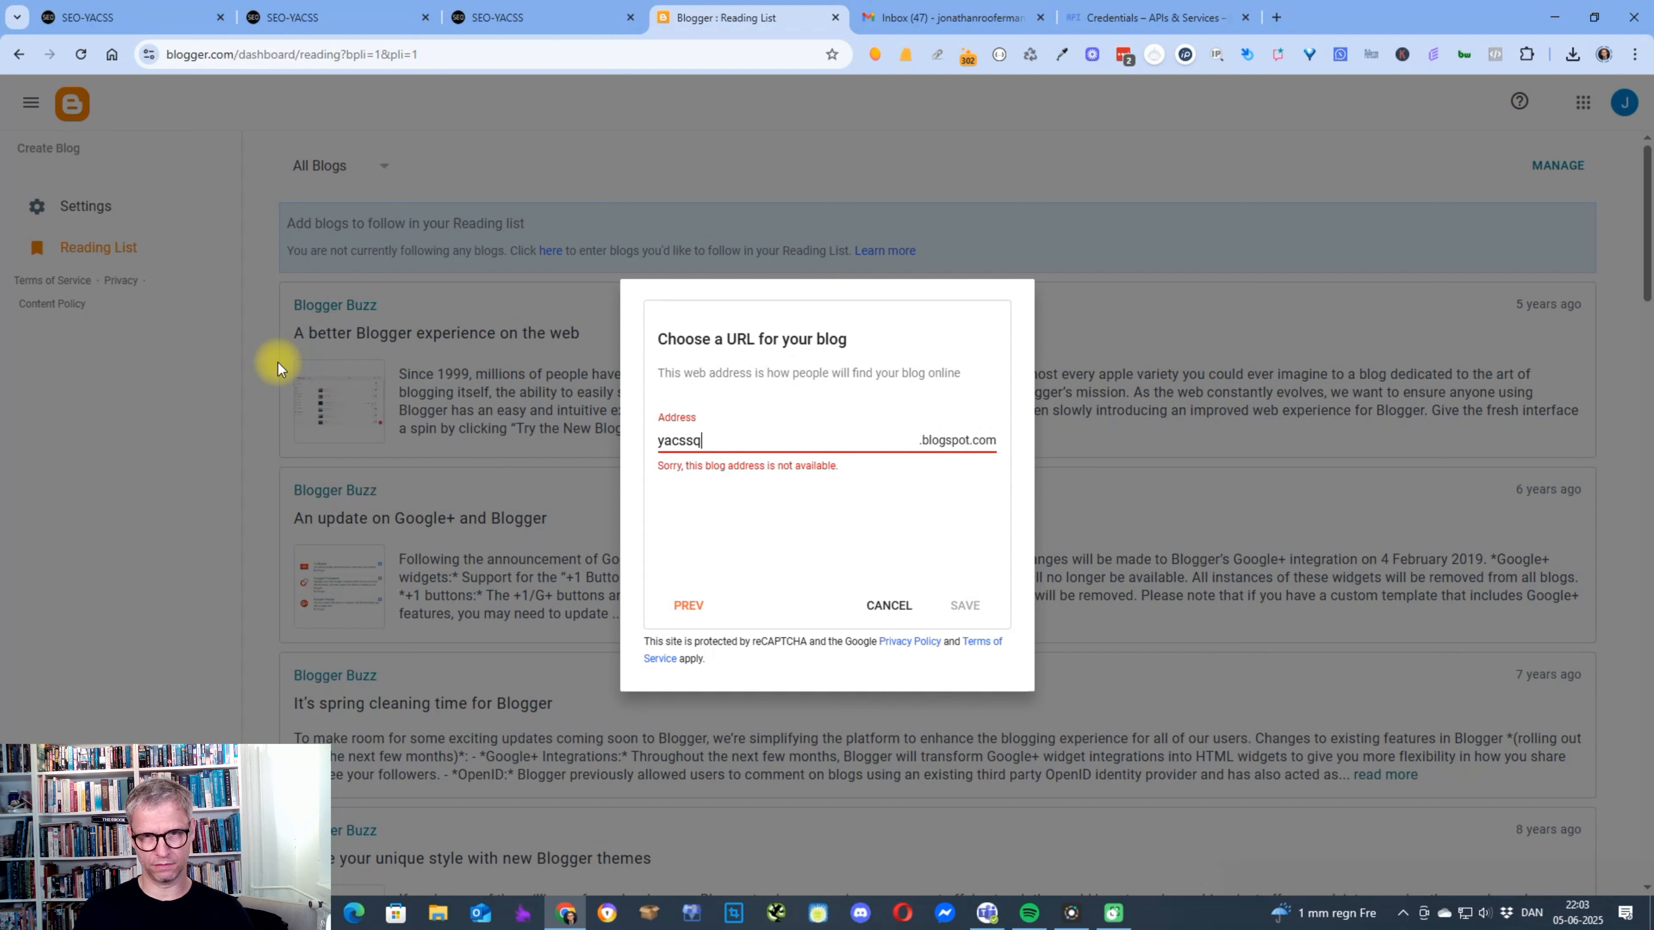
key(BackSpace)
text(blogt)
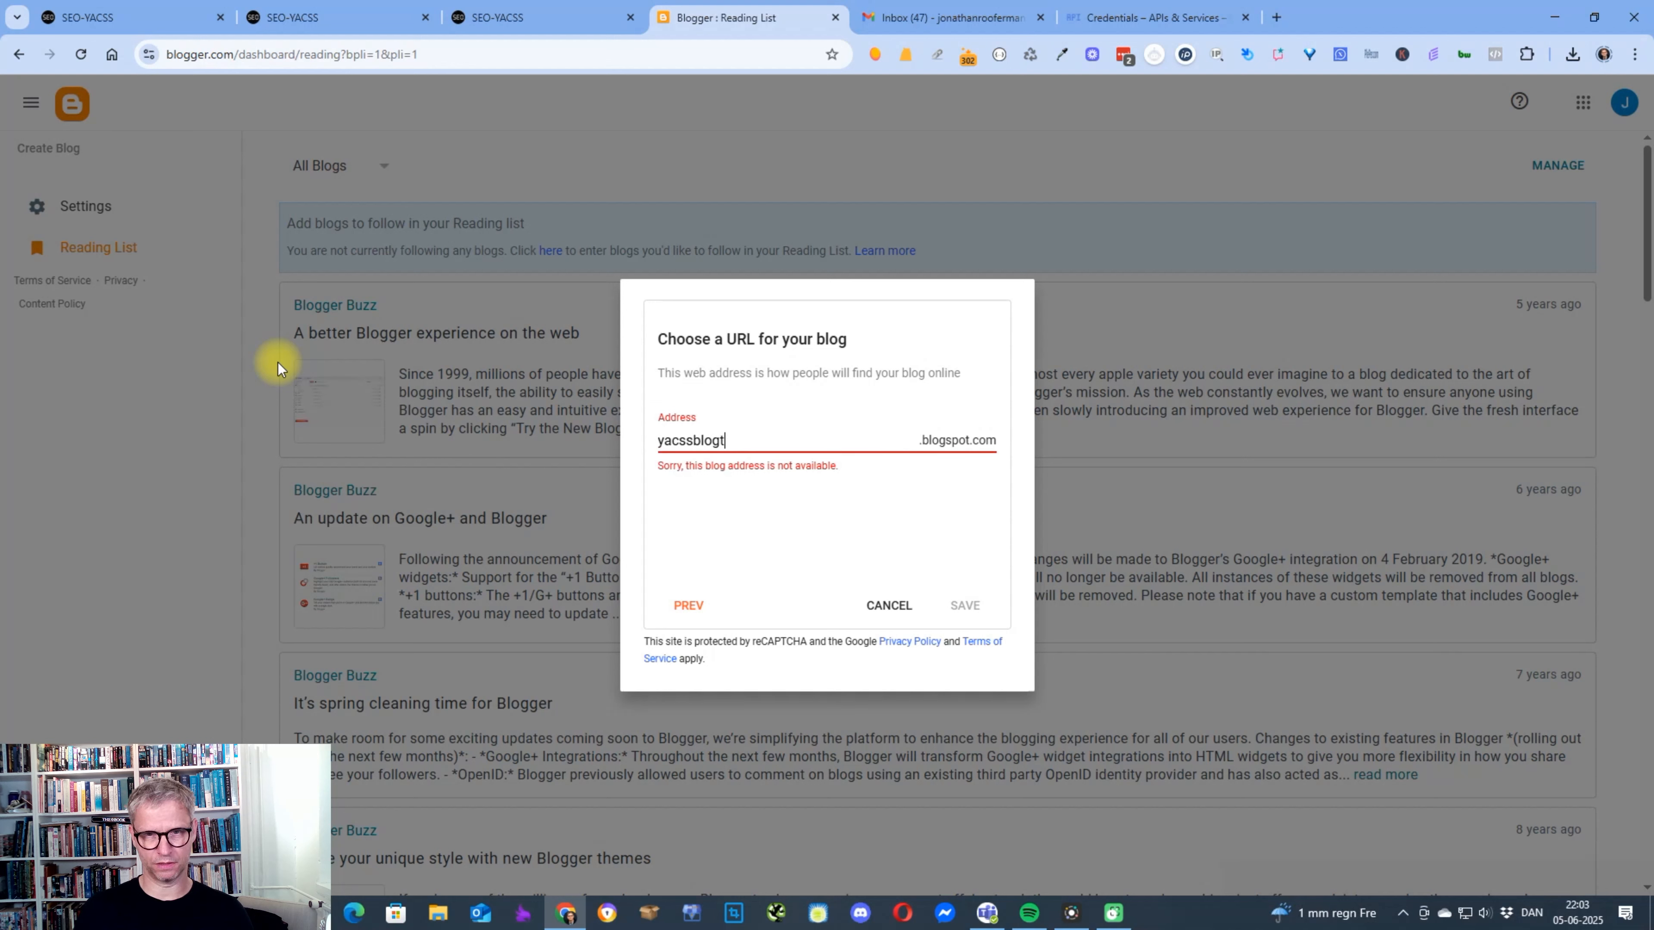
text(esting101)
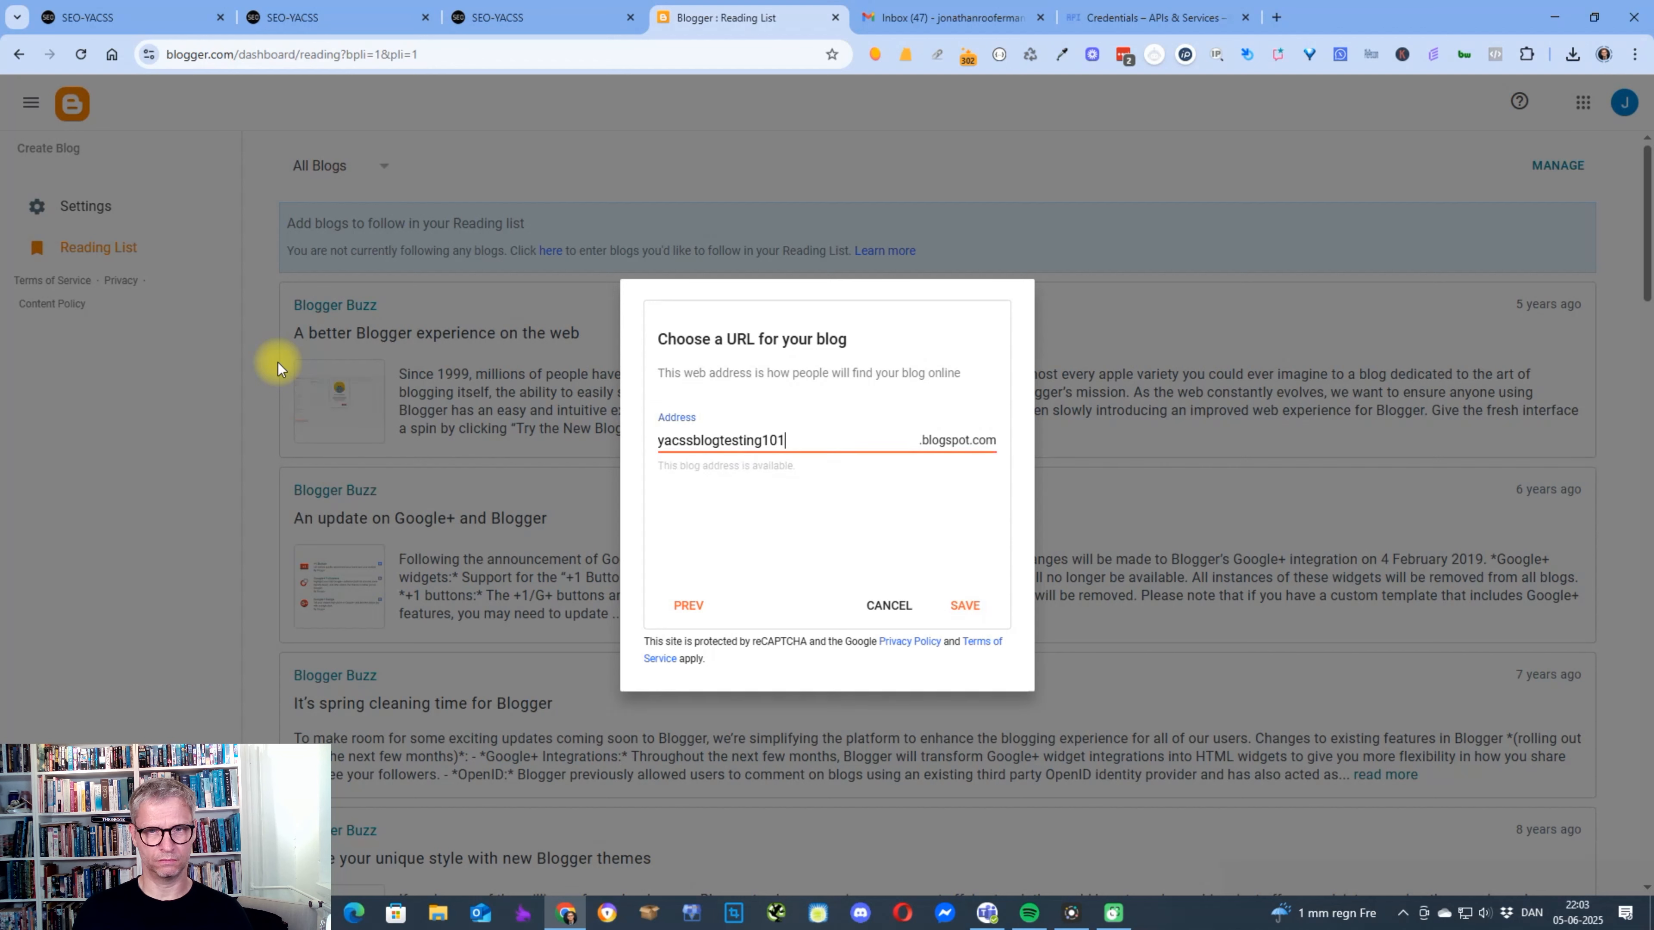
click(968, 606)
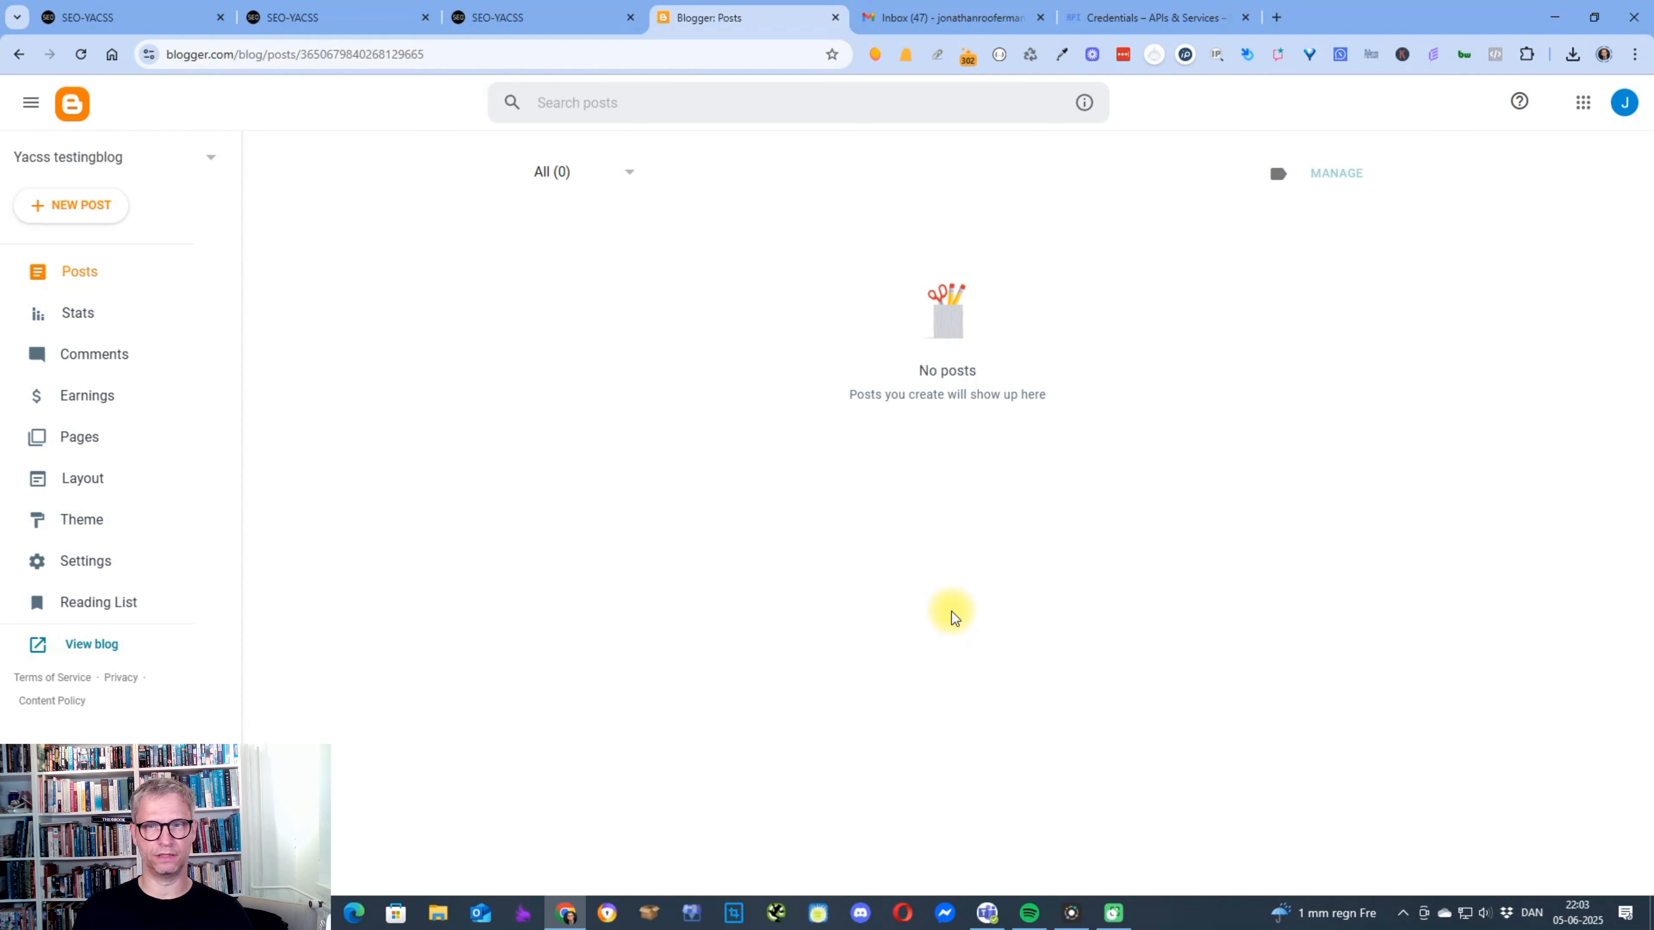
In SEO-YACSS's AI Content Generator, enter the keyword "linkbuilding in local seo" and set 1 blog page to generate.
click(511, 14)
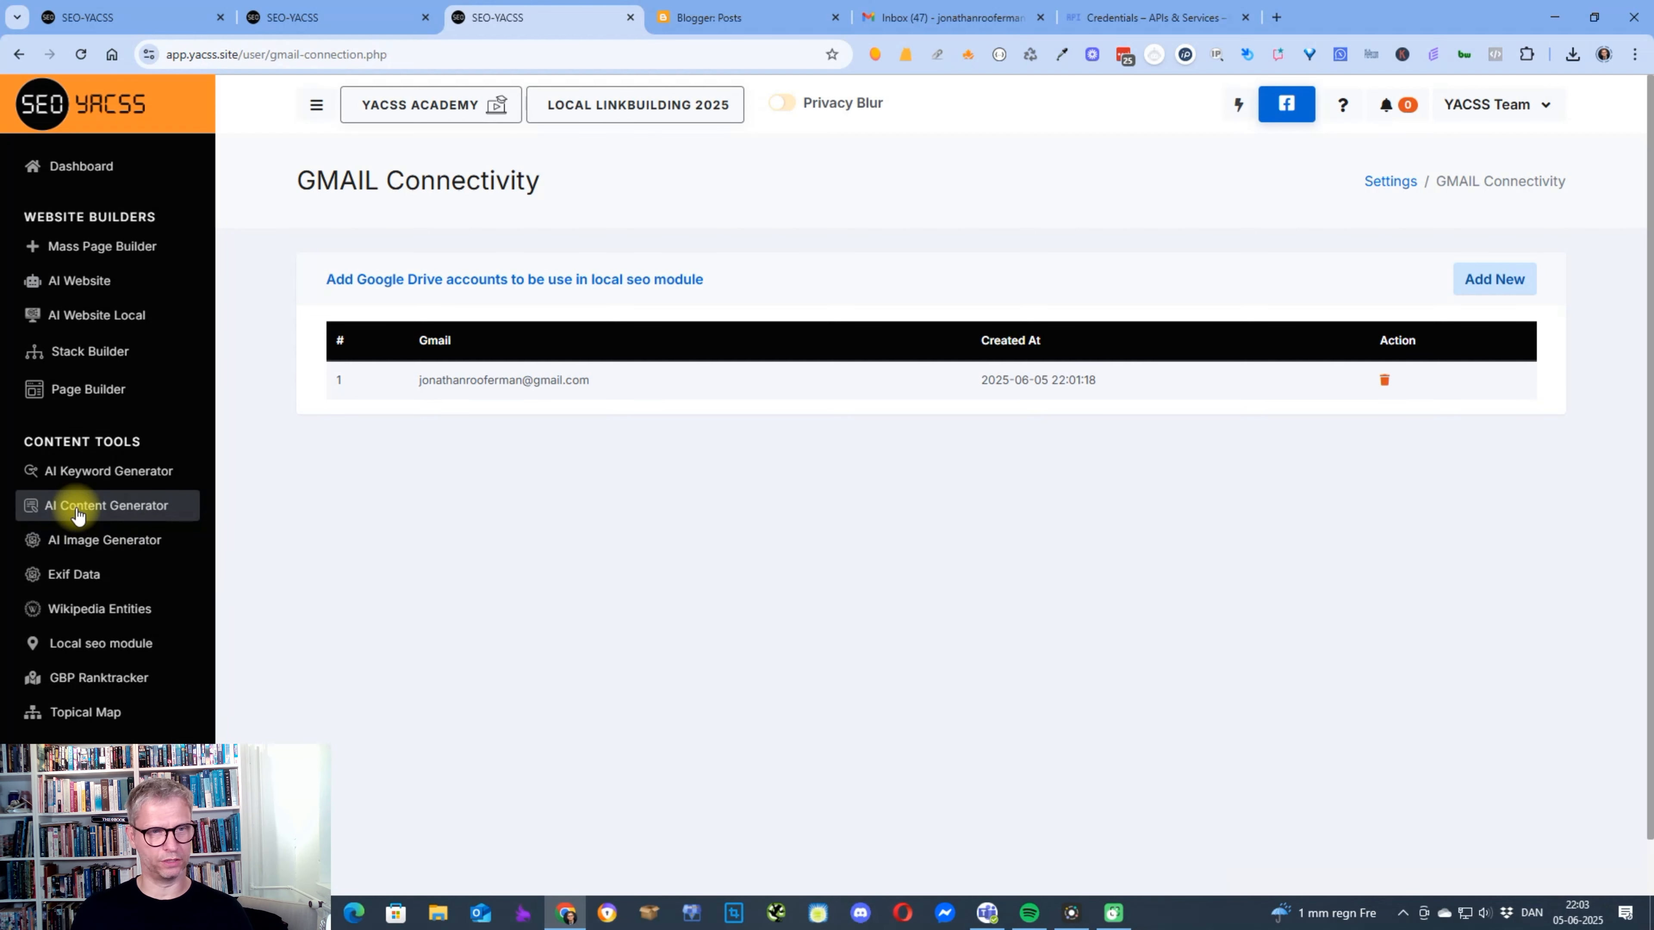
click(99, 507)
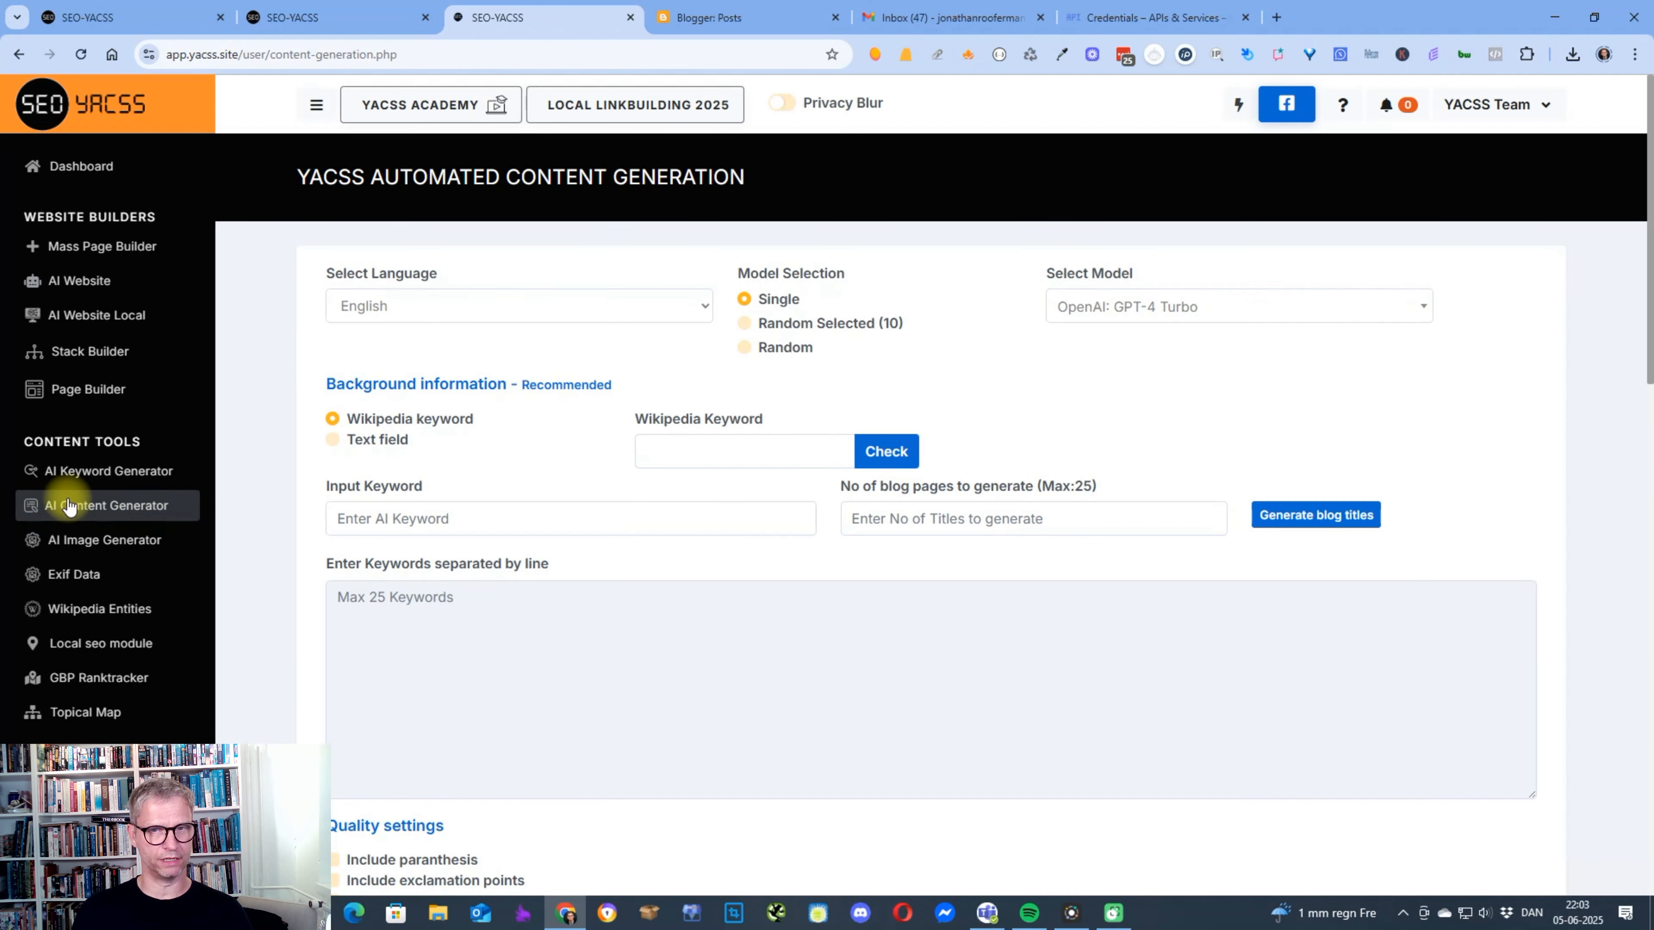
click(435, 523)
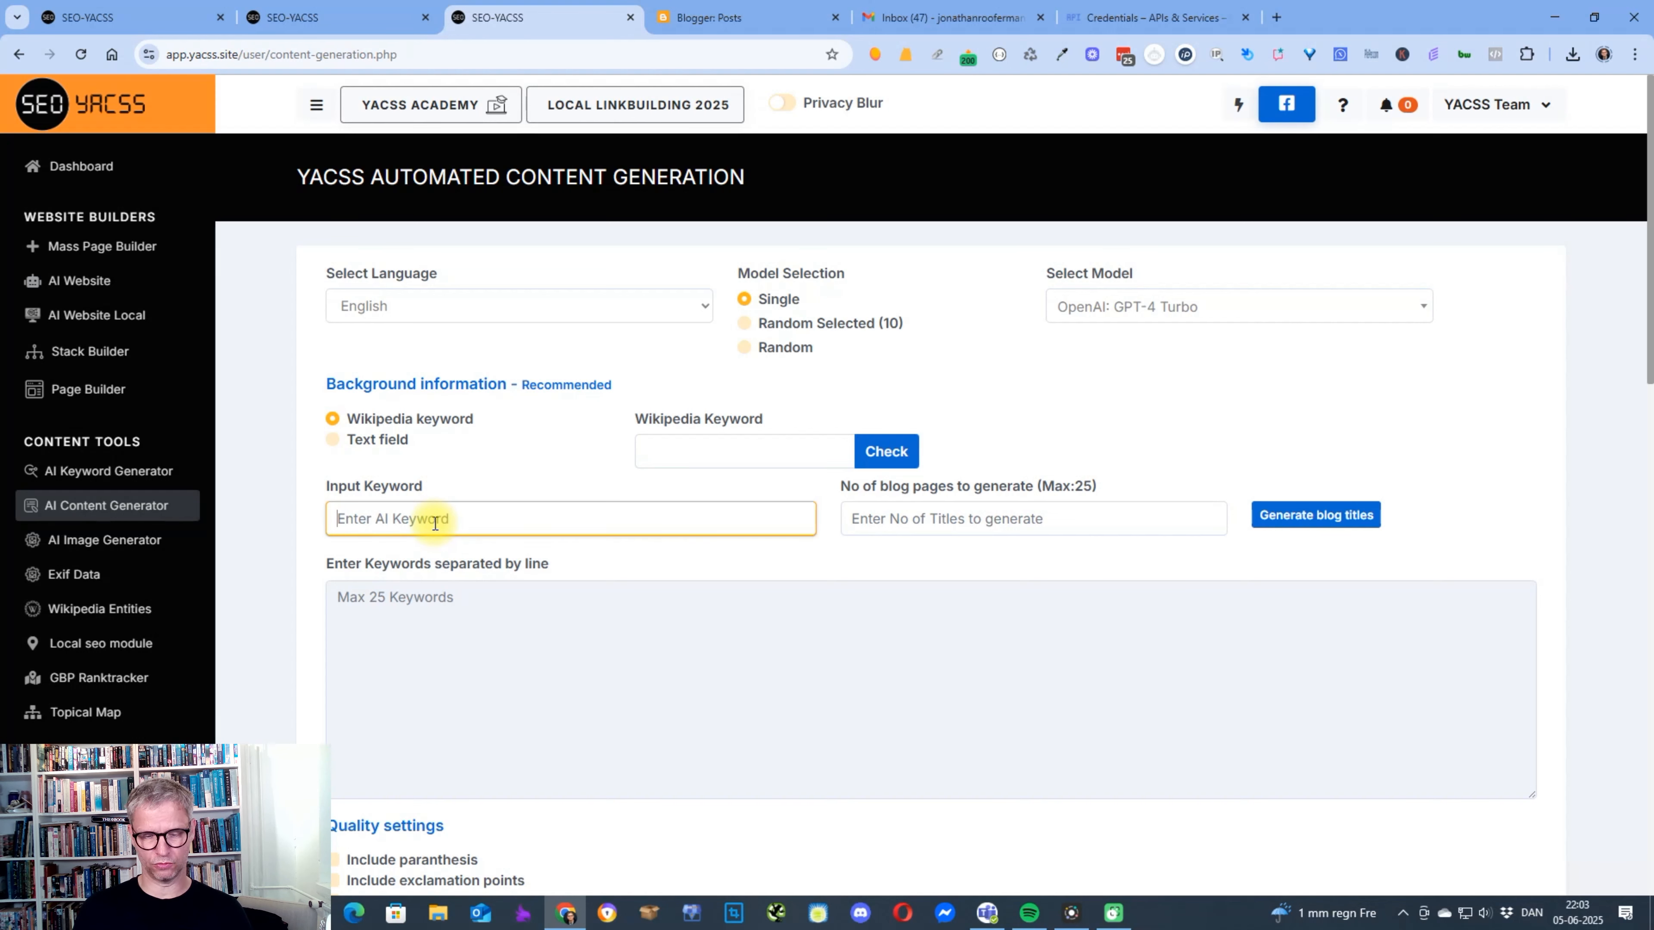
text(l)
text(inkbuildign in)
key(BackSpace)
key(BackSpace)
text(ng in)
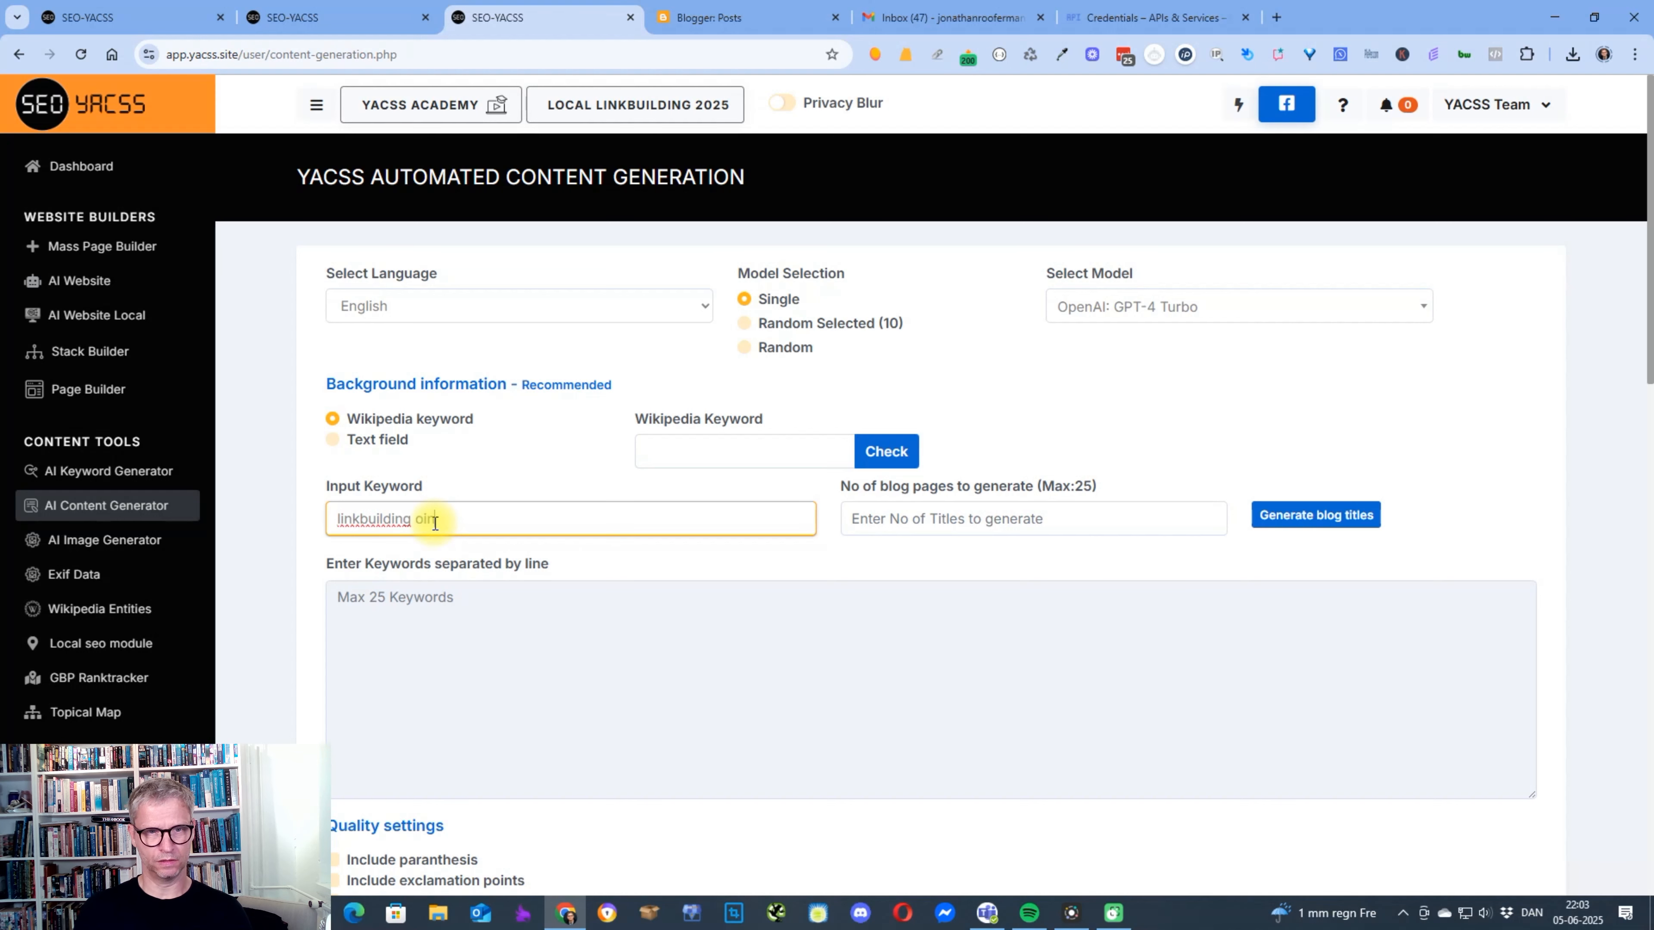
text( local seo)
click(949, 519)
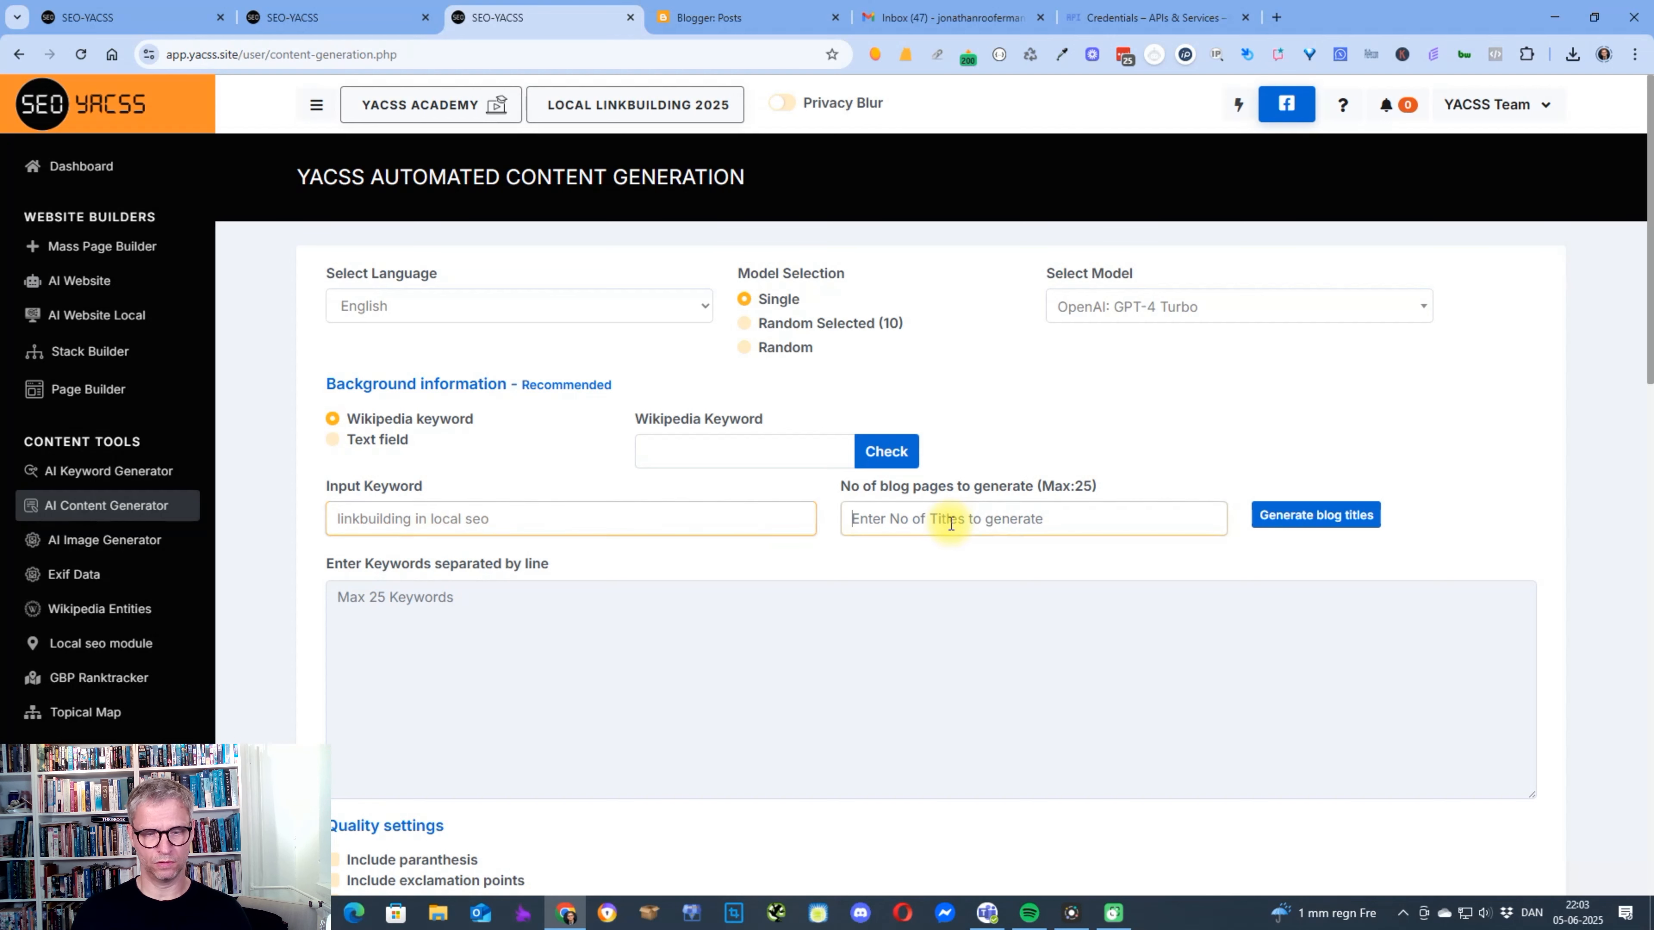
text(1)
Choose the Anthropic: Claude 3.5 Sonnet model and generate the blog title from the keyword.
click(1256, 305)
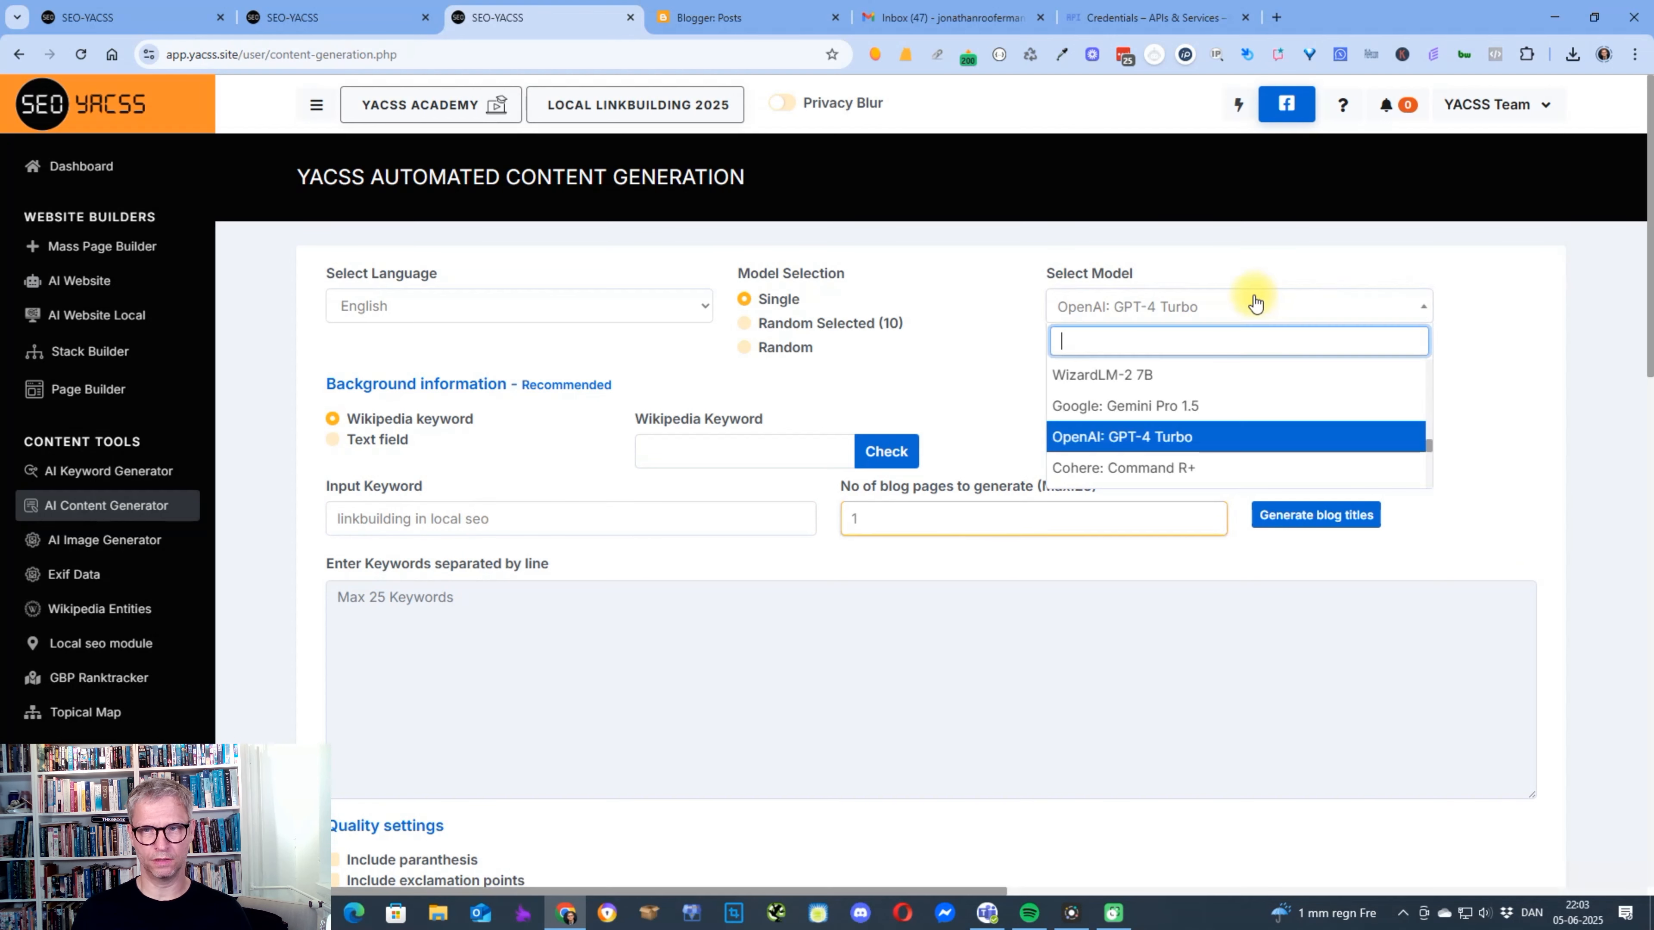
scroll(1289, 427, up, 15)
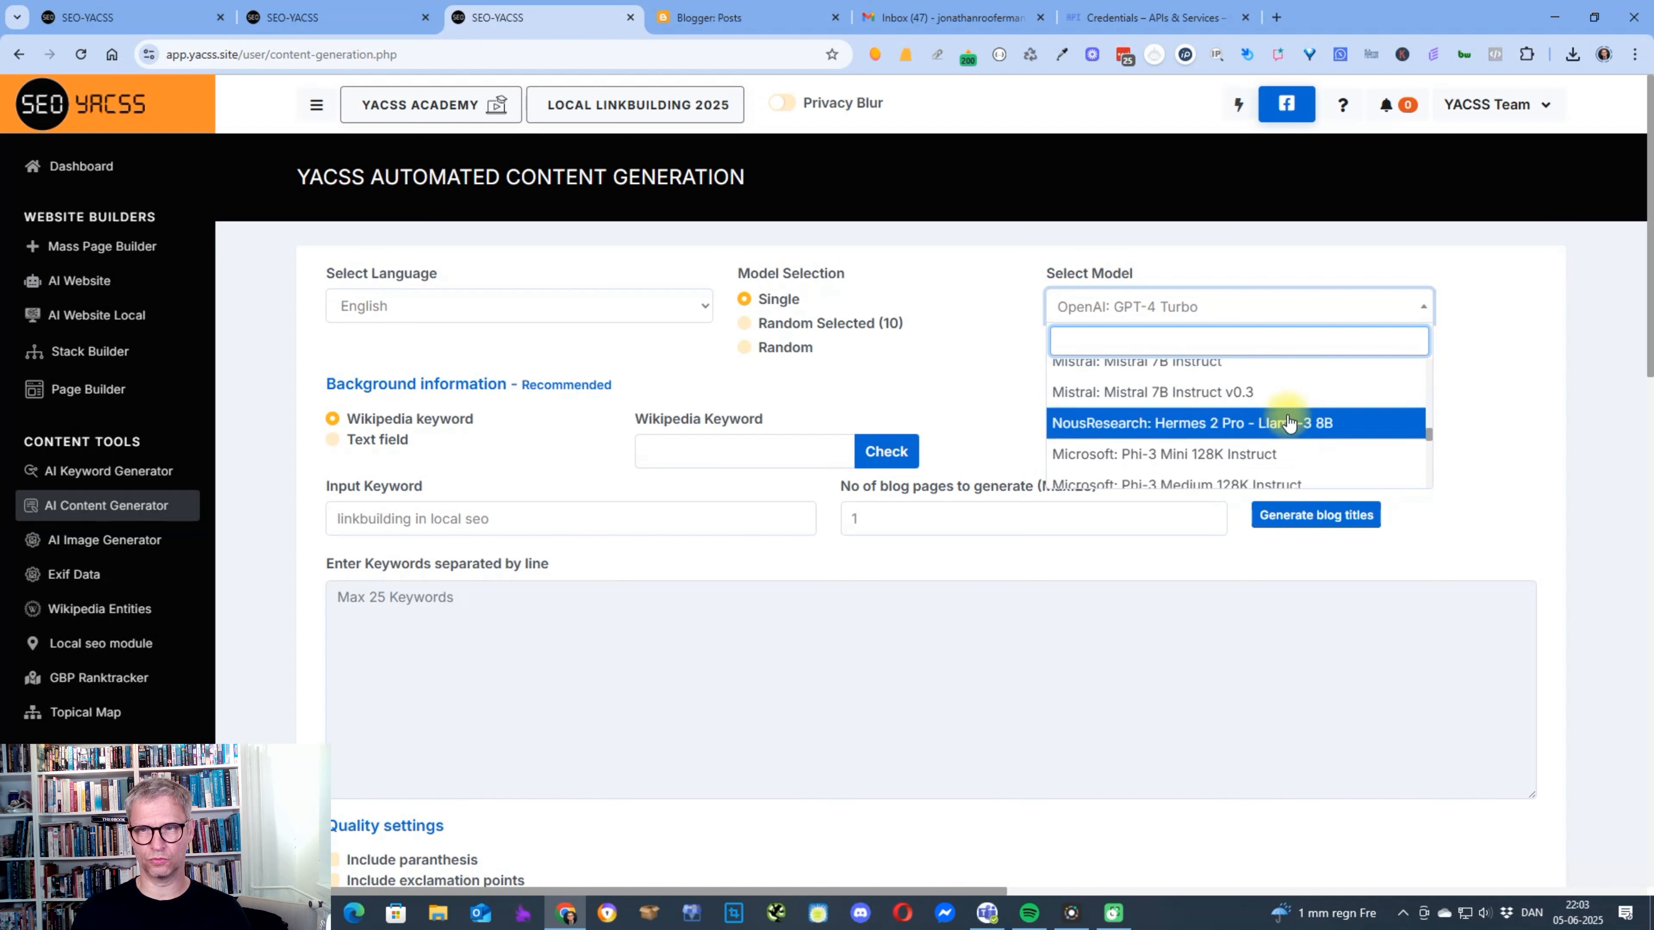
scroll(1289, 418, down, 1)
scroll(1289, 418, up, 1)
scroll(1289, 419, down, 3)
scroll(1289, 418, down, 2)
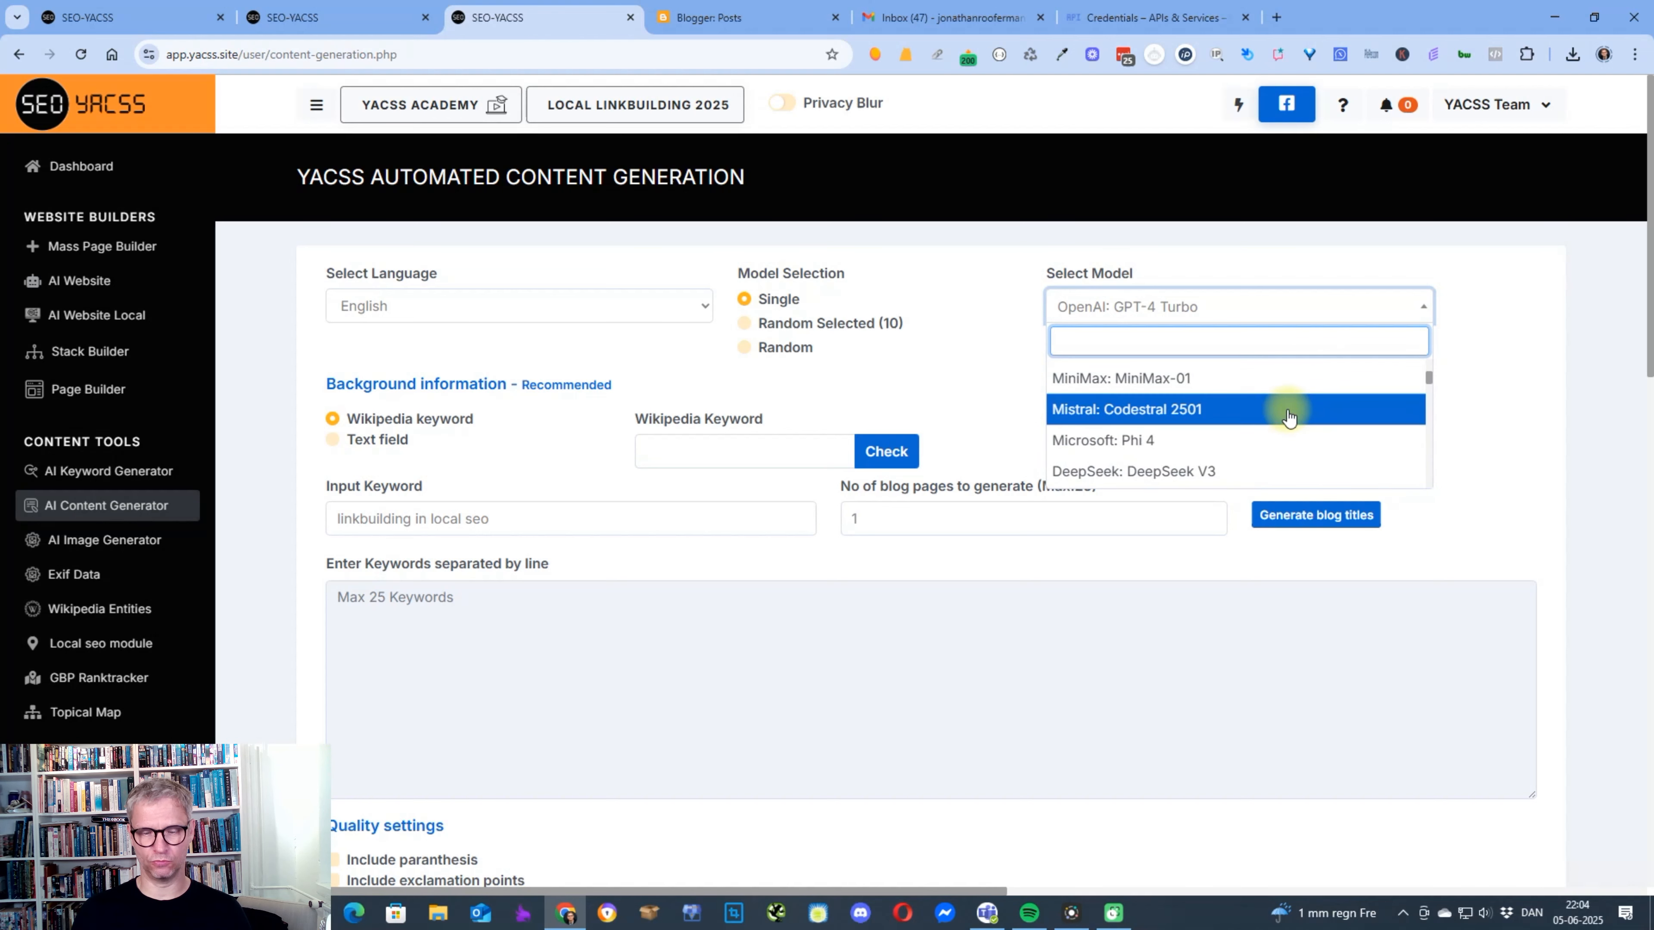
text(c)
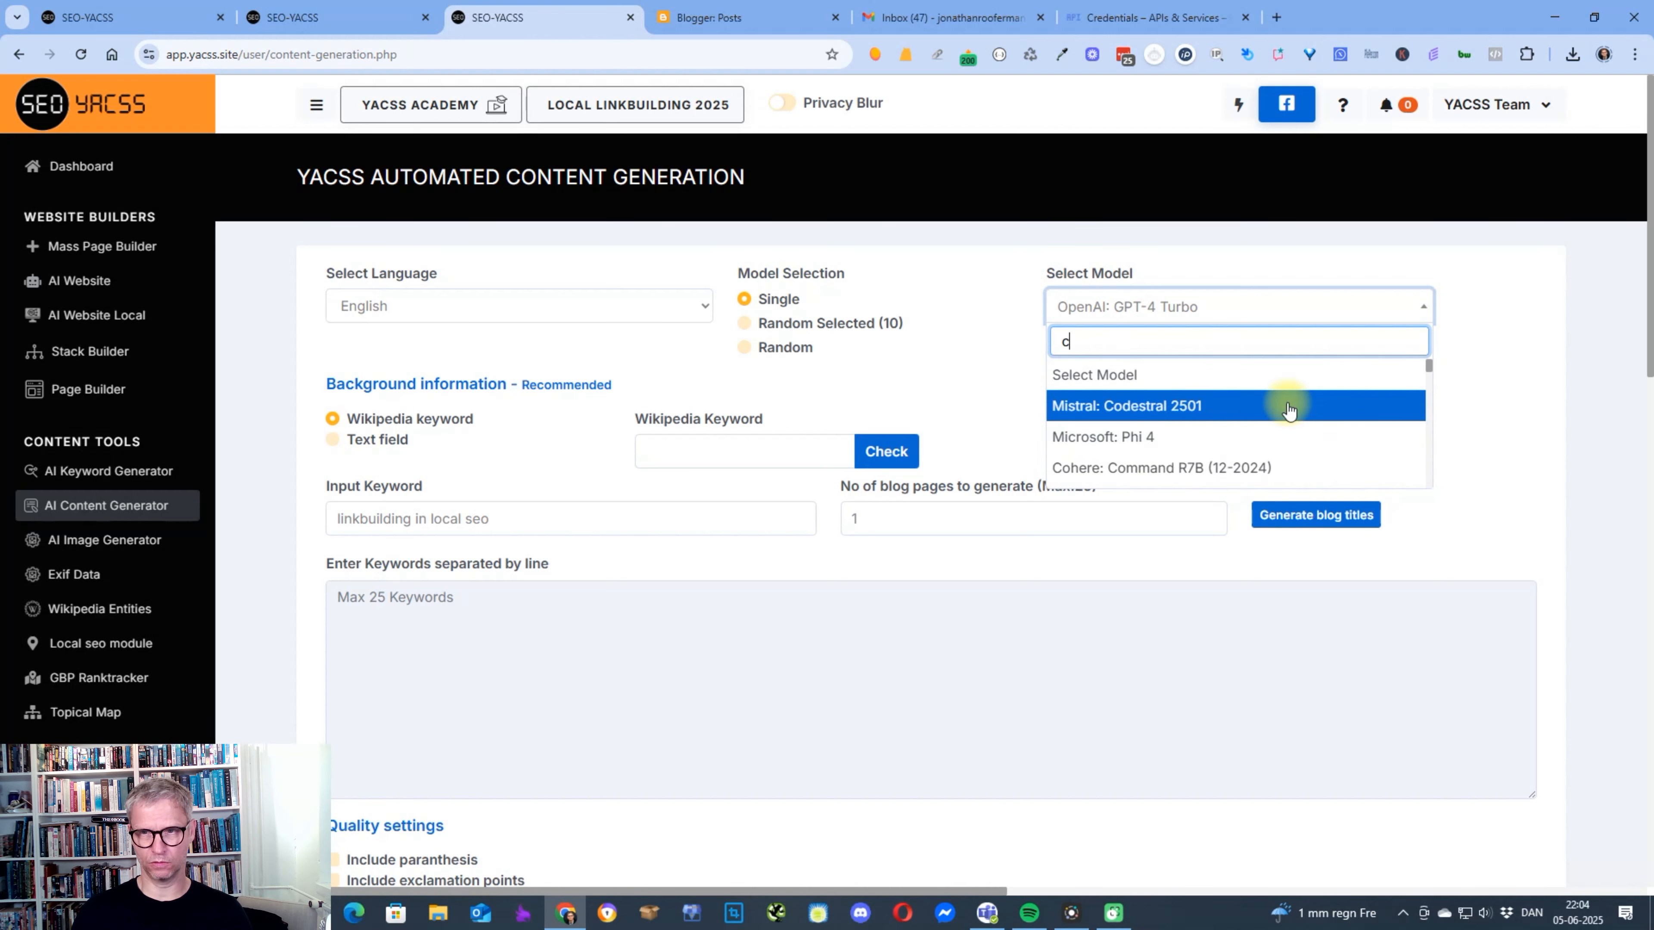
text(la)
scroll(1299, 415, down, 1)
scroll(1301, 415, up, 1)
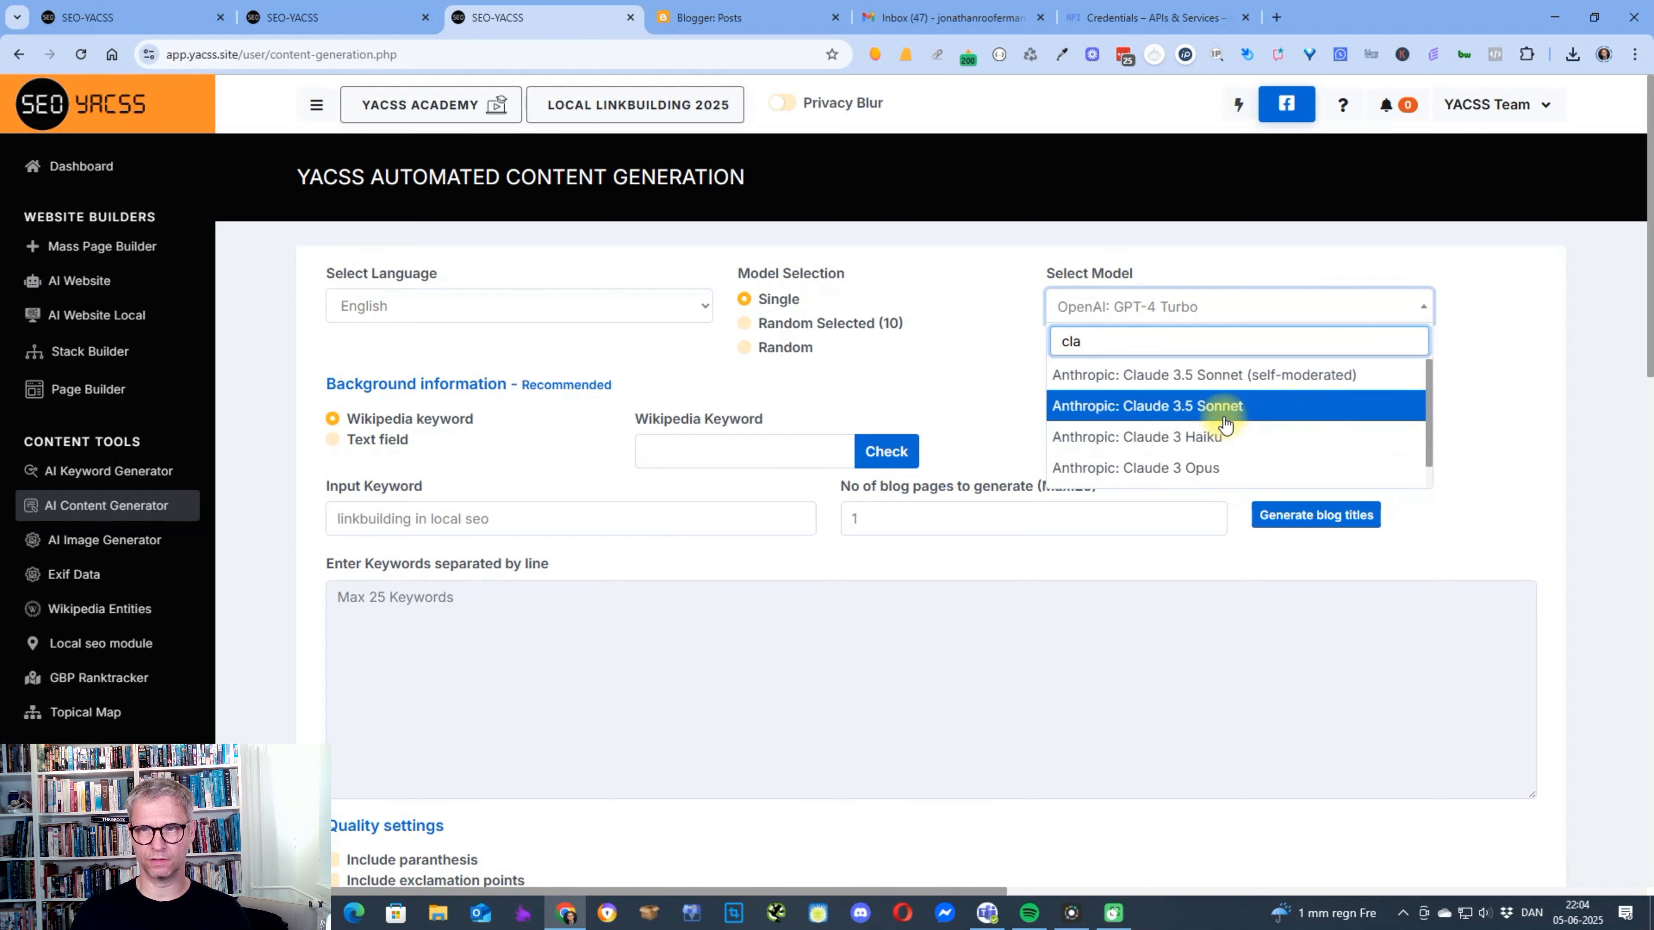
click(1190, 412)
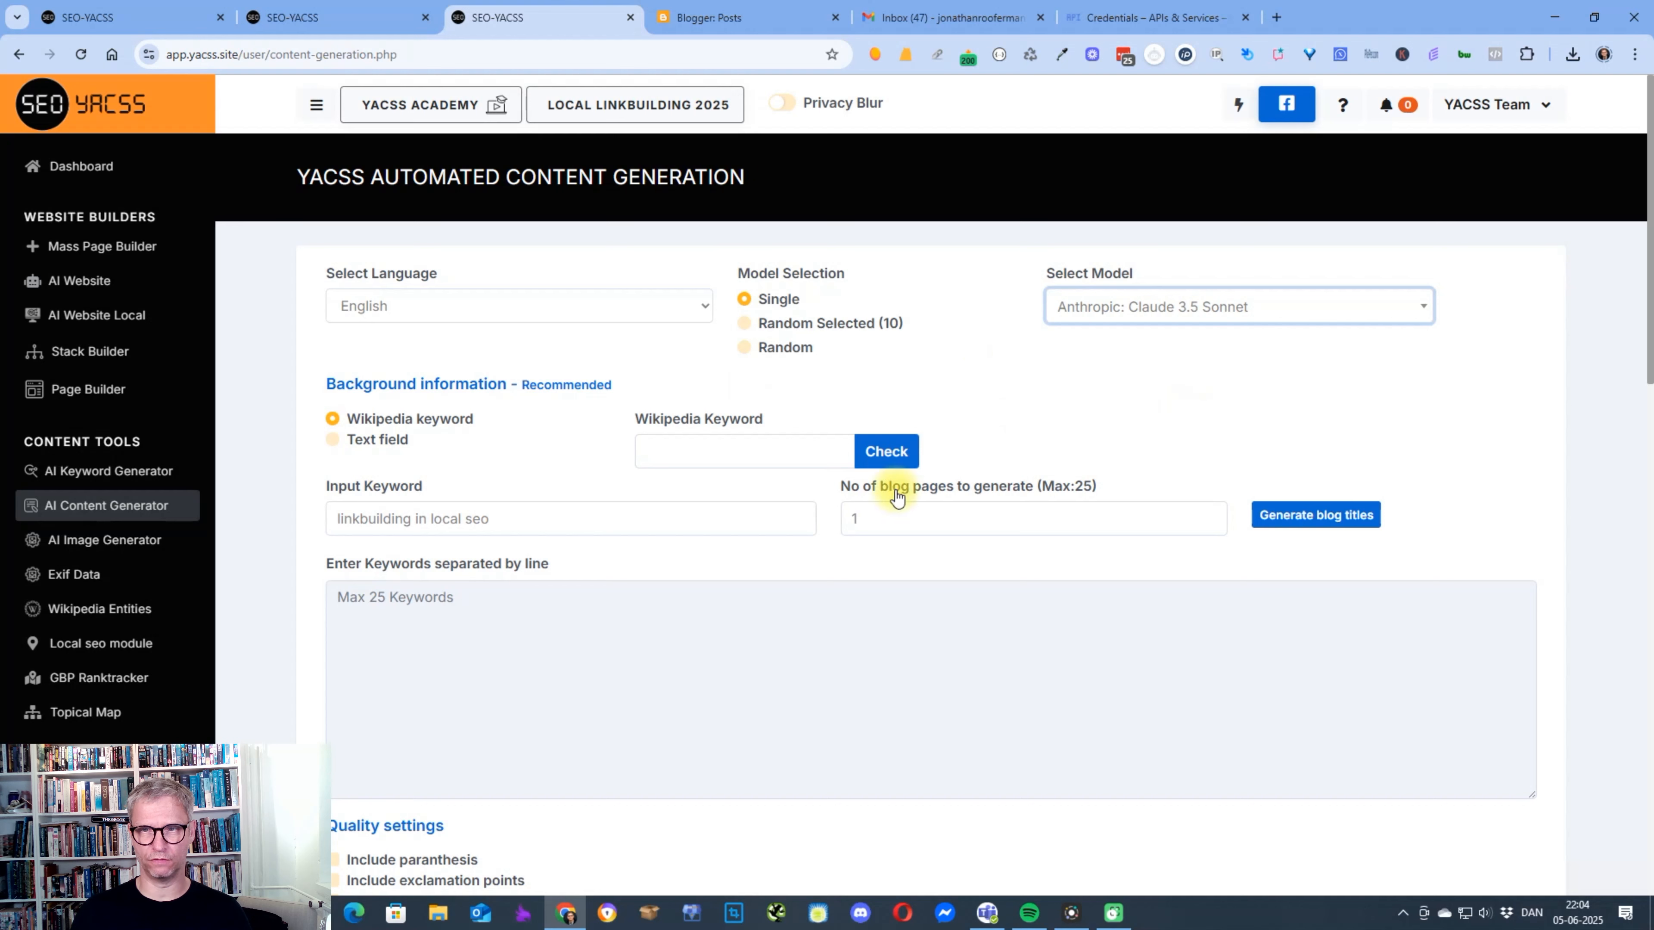
click(1328, 515)
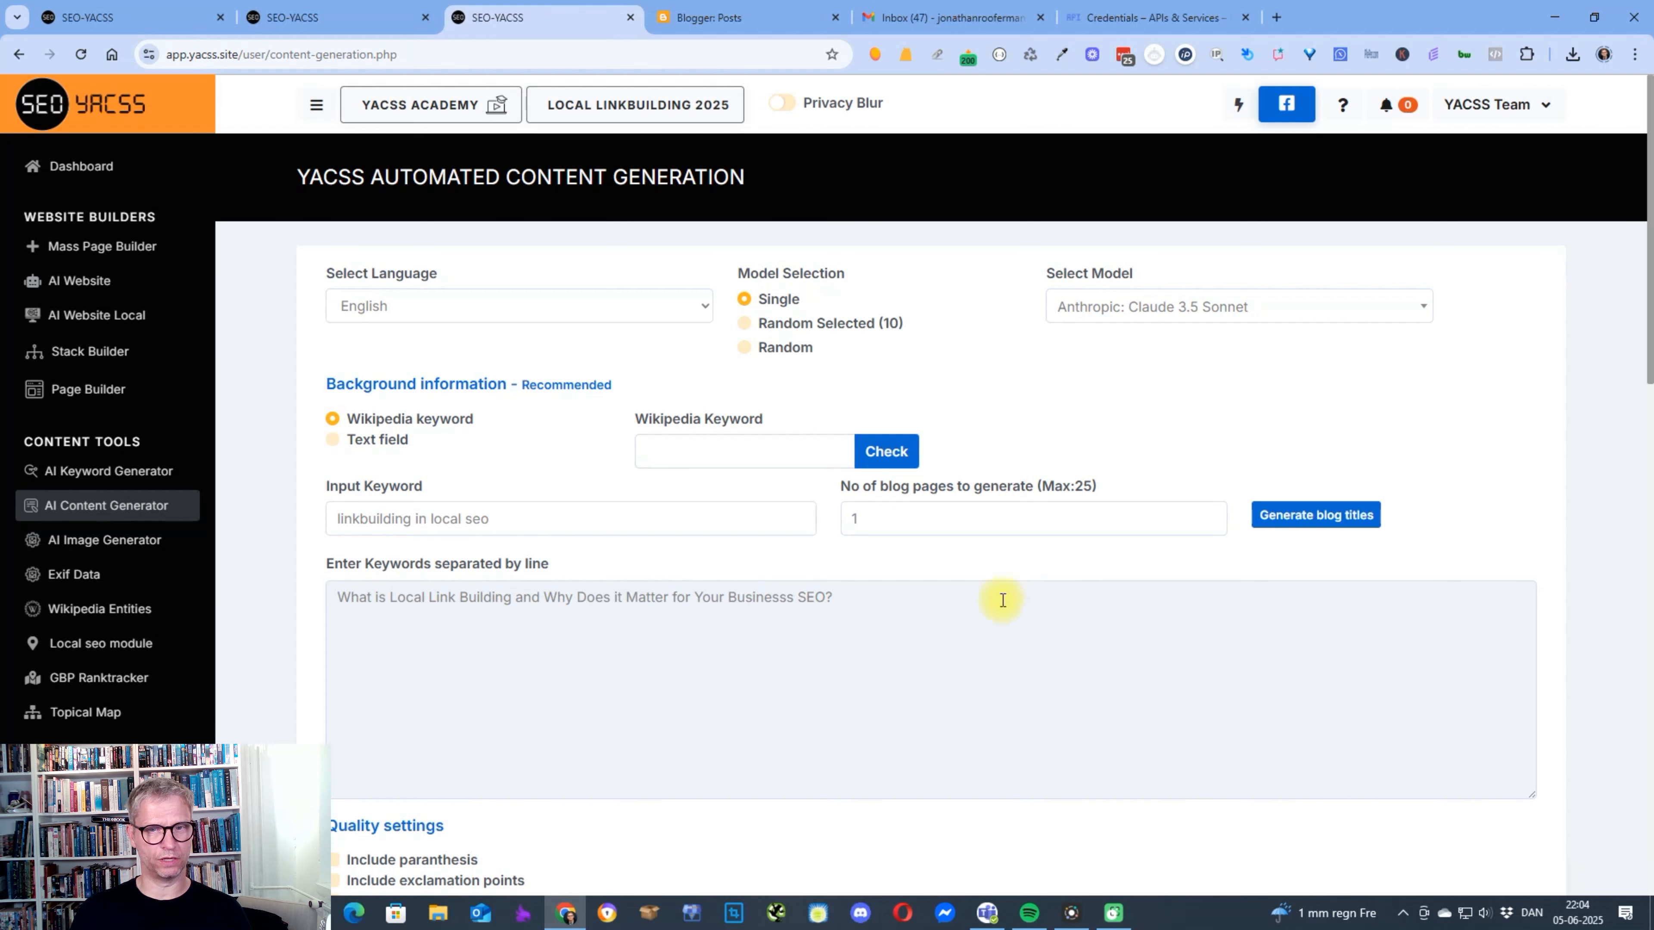
Set the content mode to Article production.
scroll(1002, 599, down, 3)
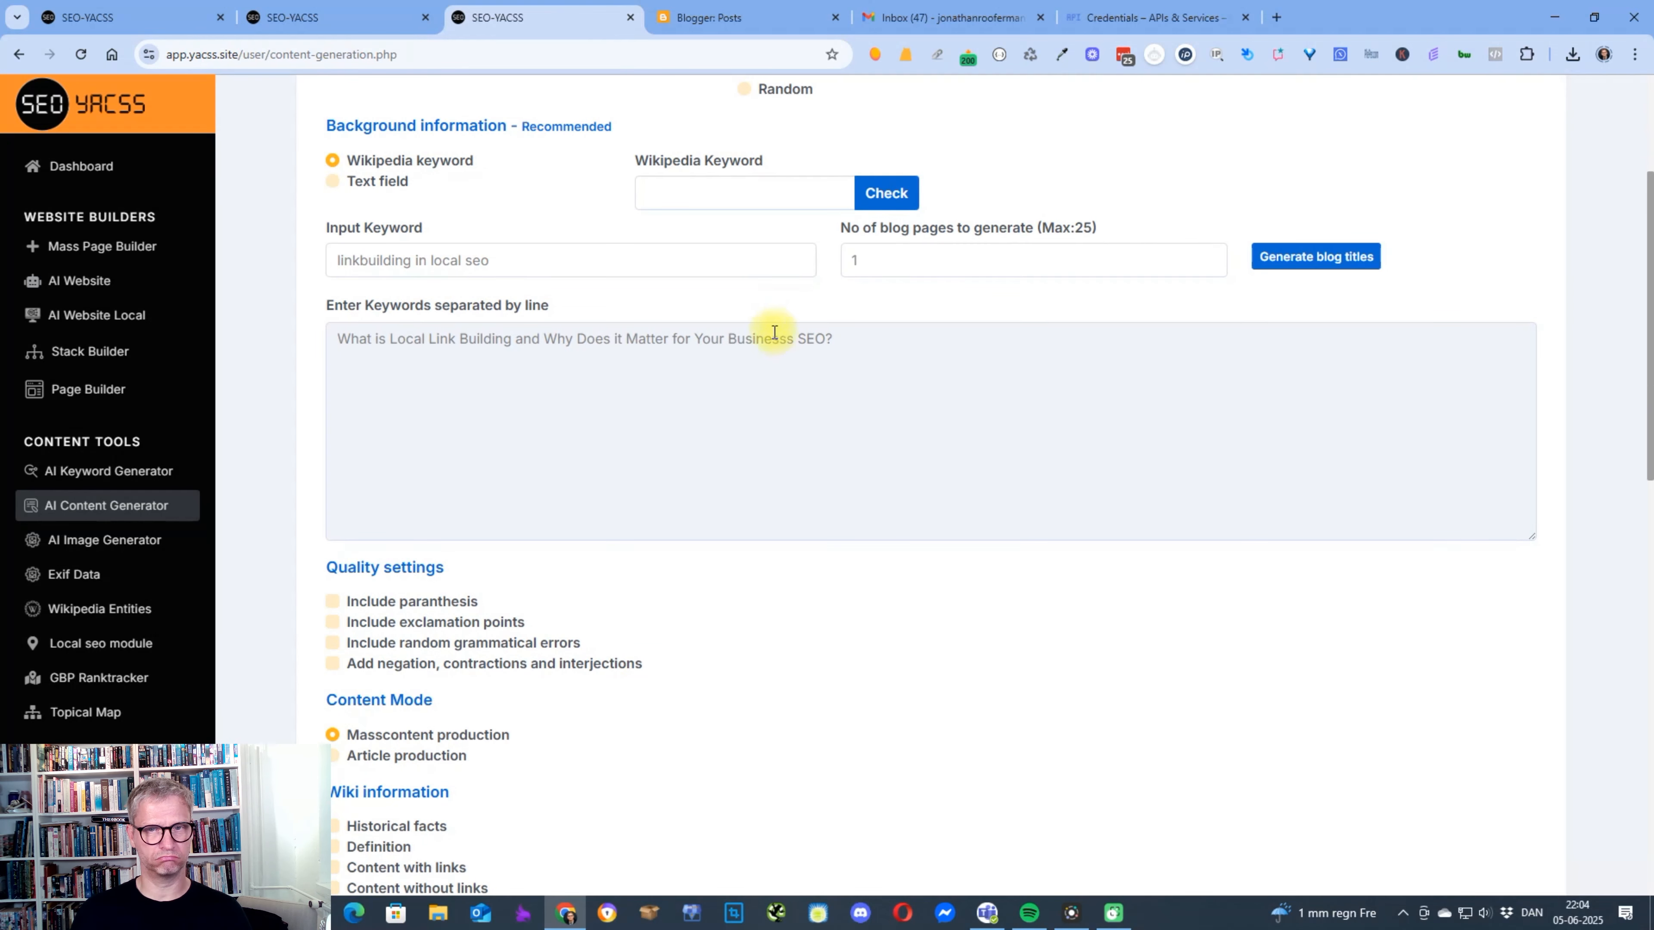
scroll(620, 514, down, 4)
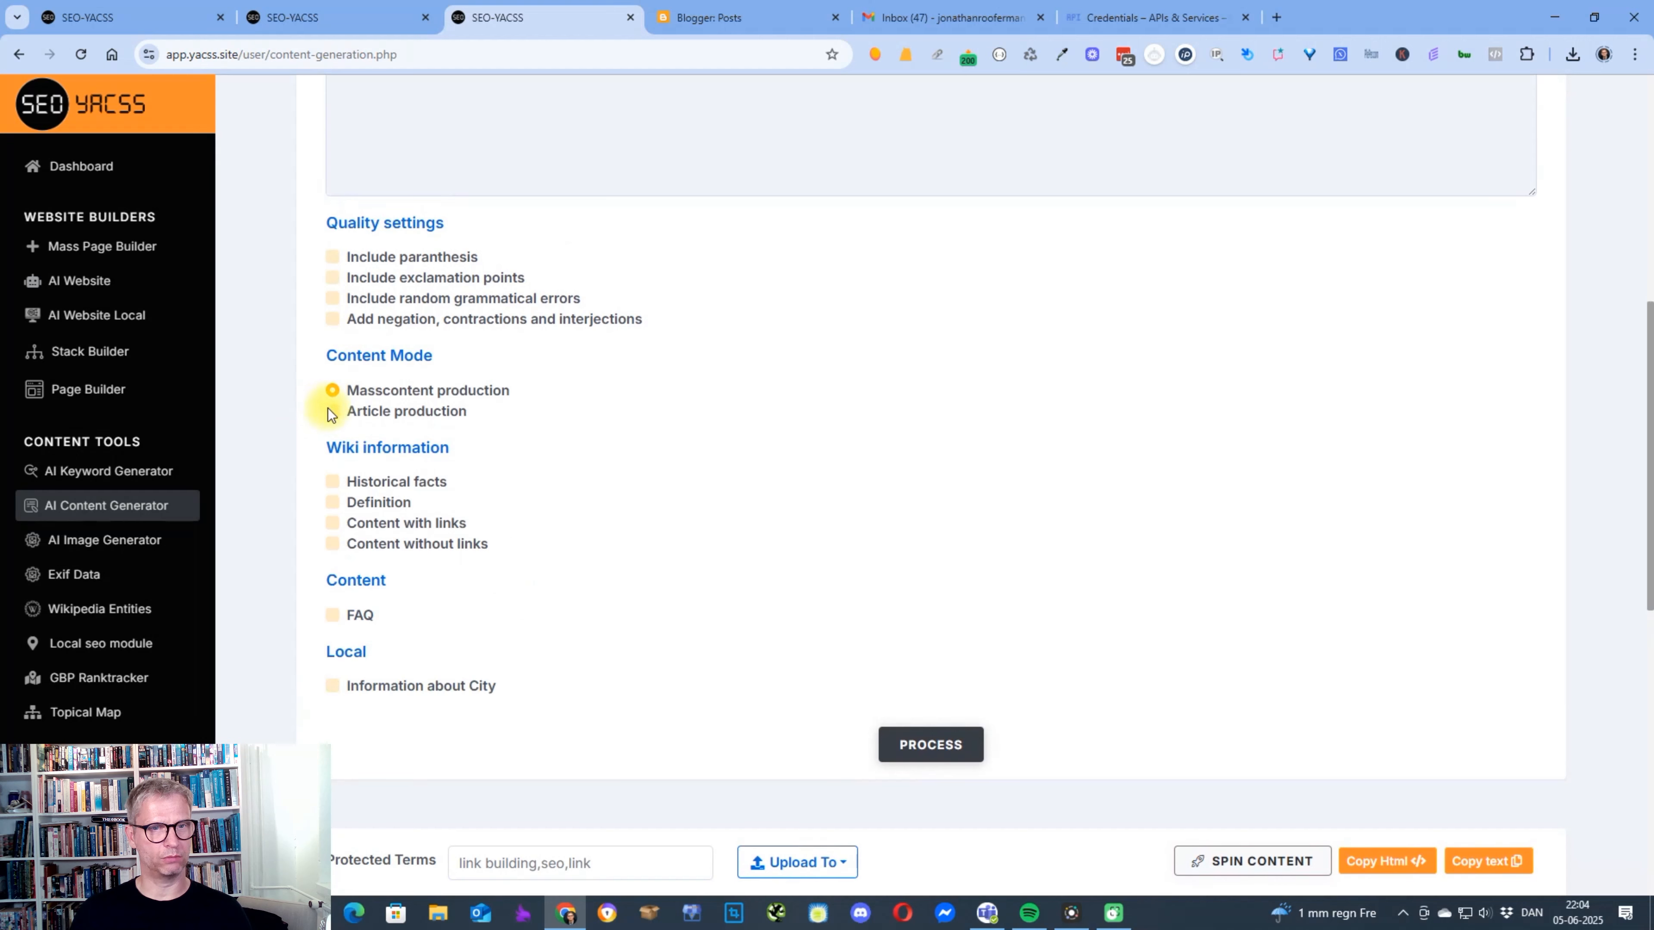
click(331, 410)
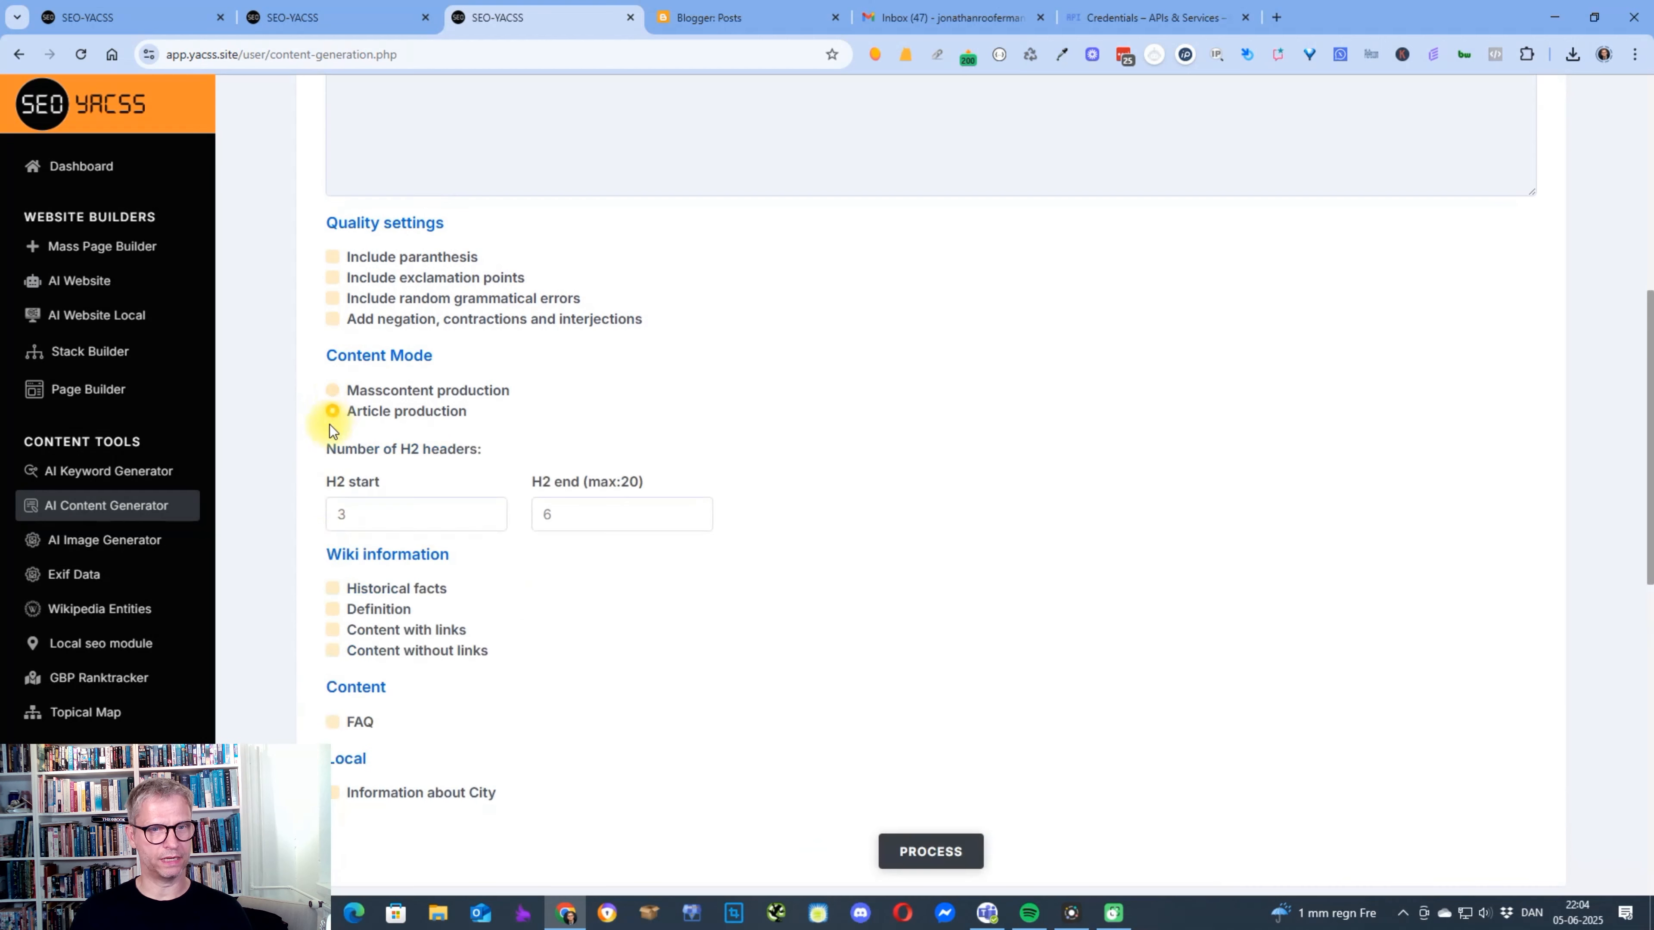
Include an FAQ section in the article, generate the content, and look over the result.
click(334, 721)
scroll(1044, 779, down, 7)
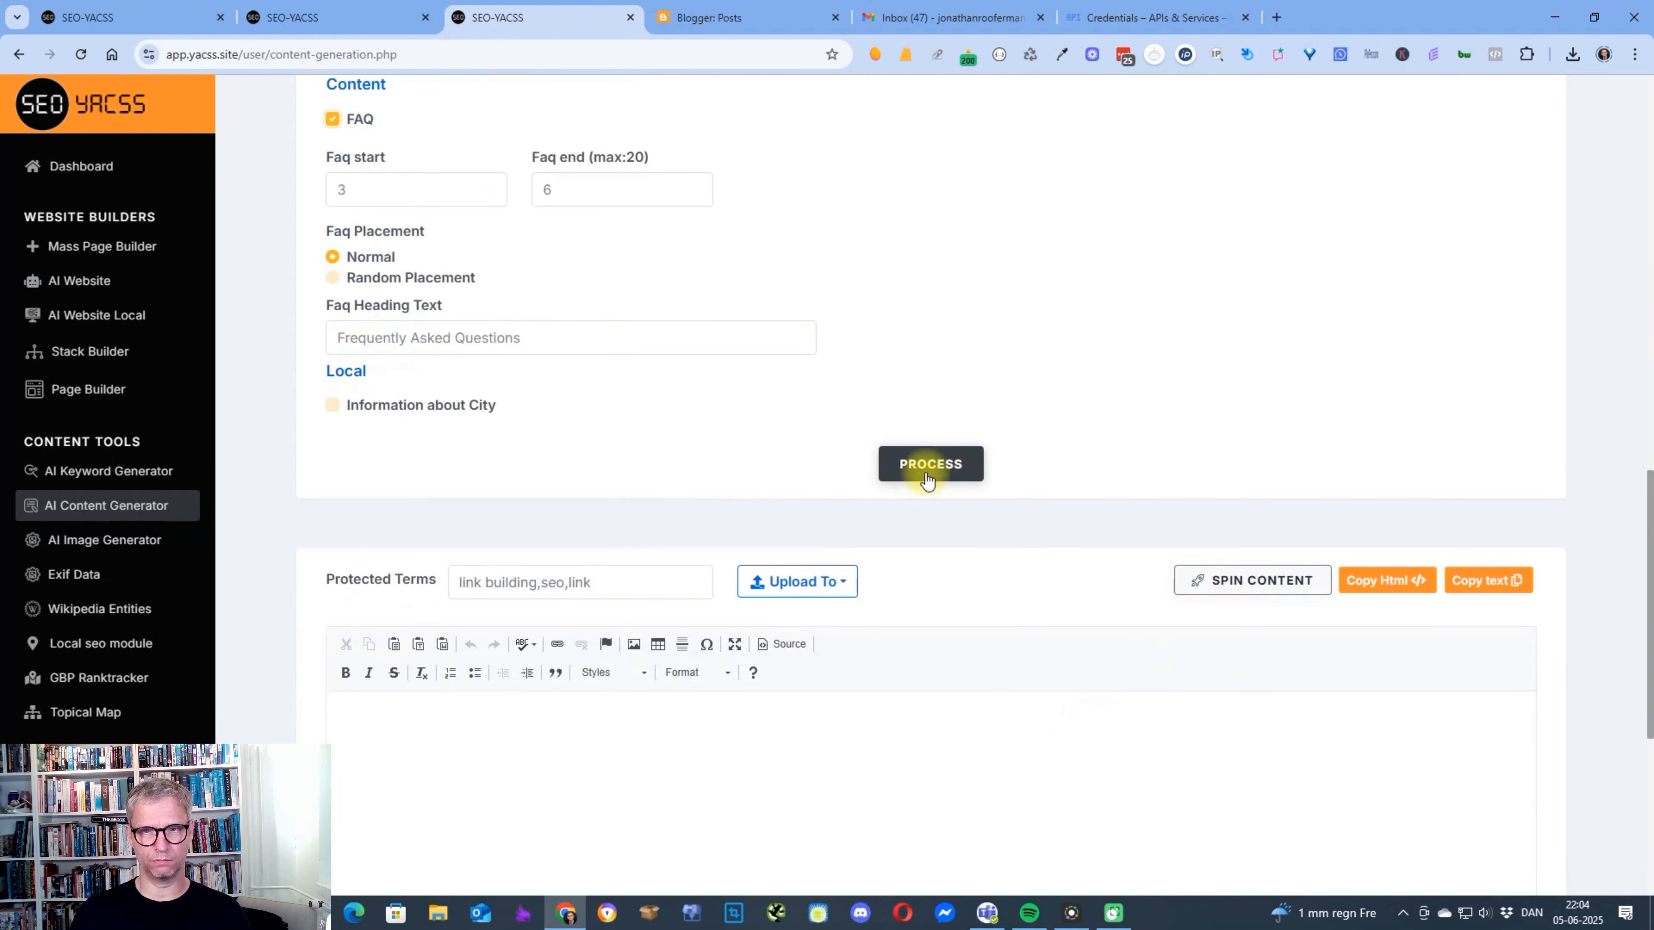
click(927, 467)
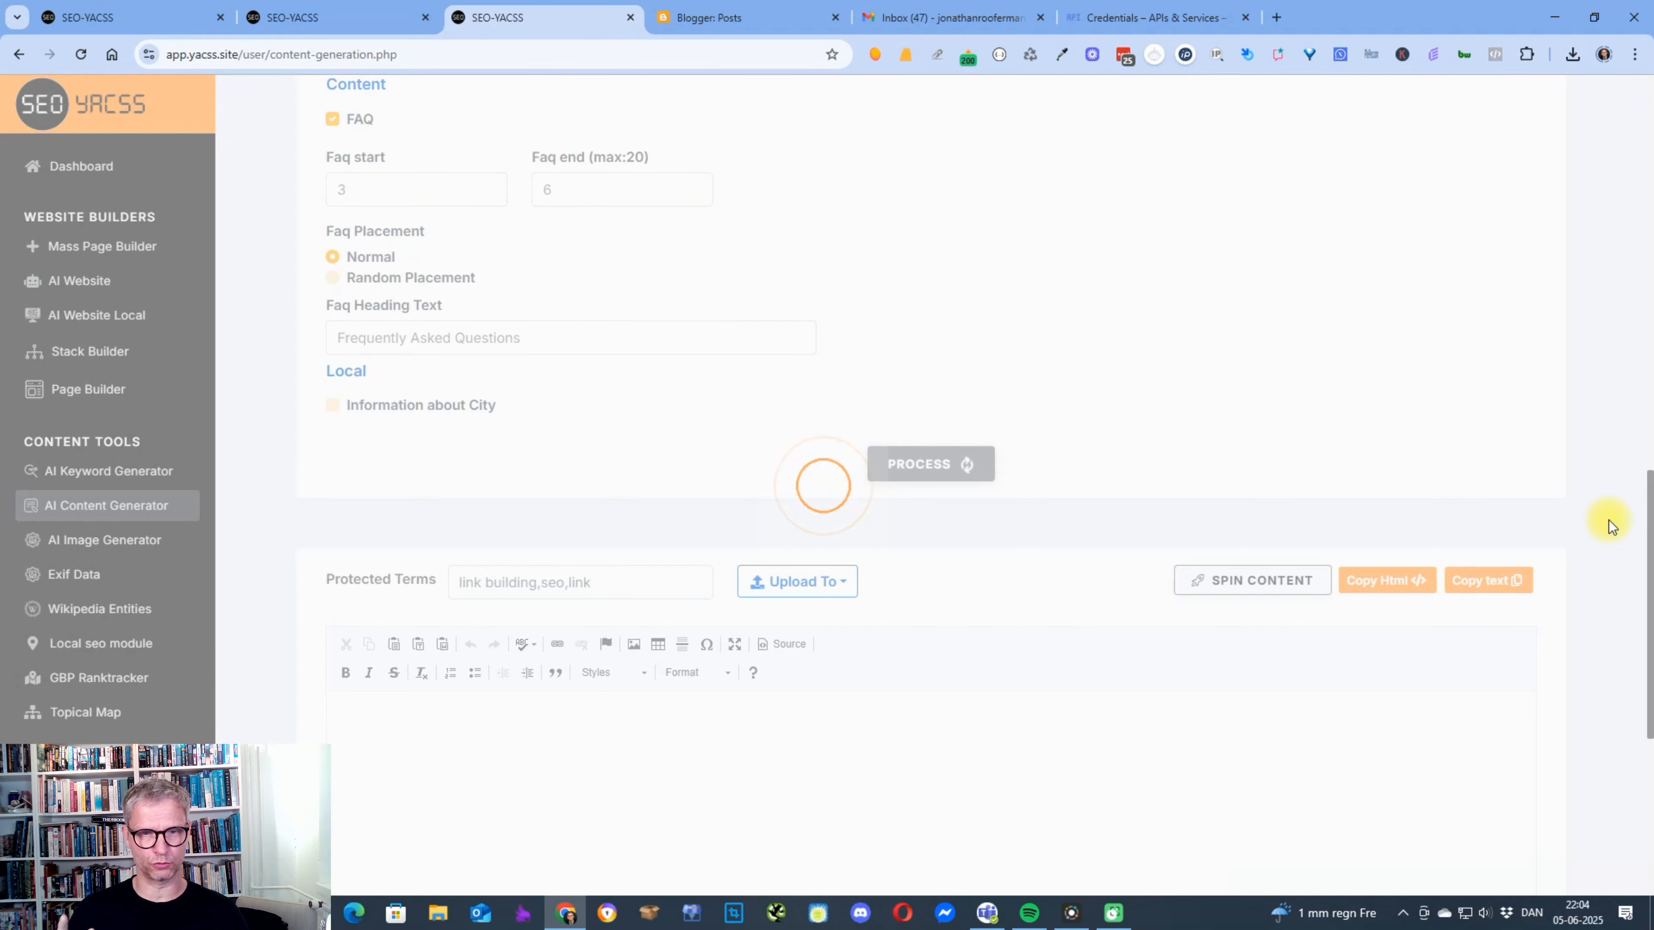
scroll(1478, 723, up, 15)
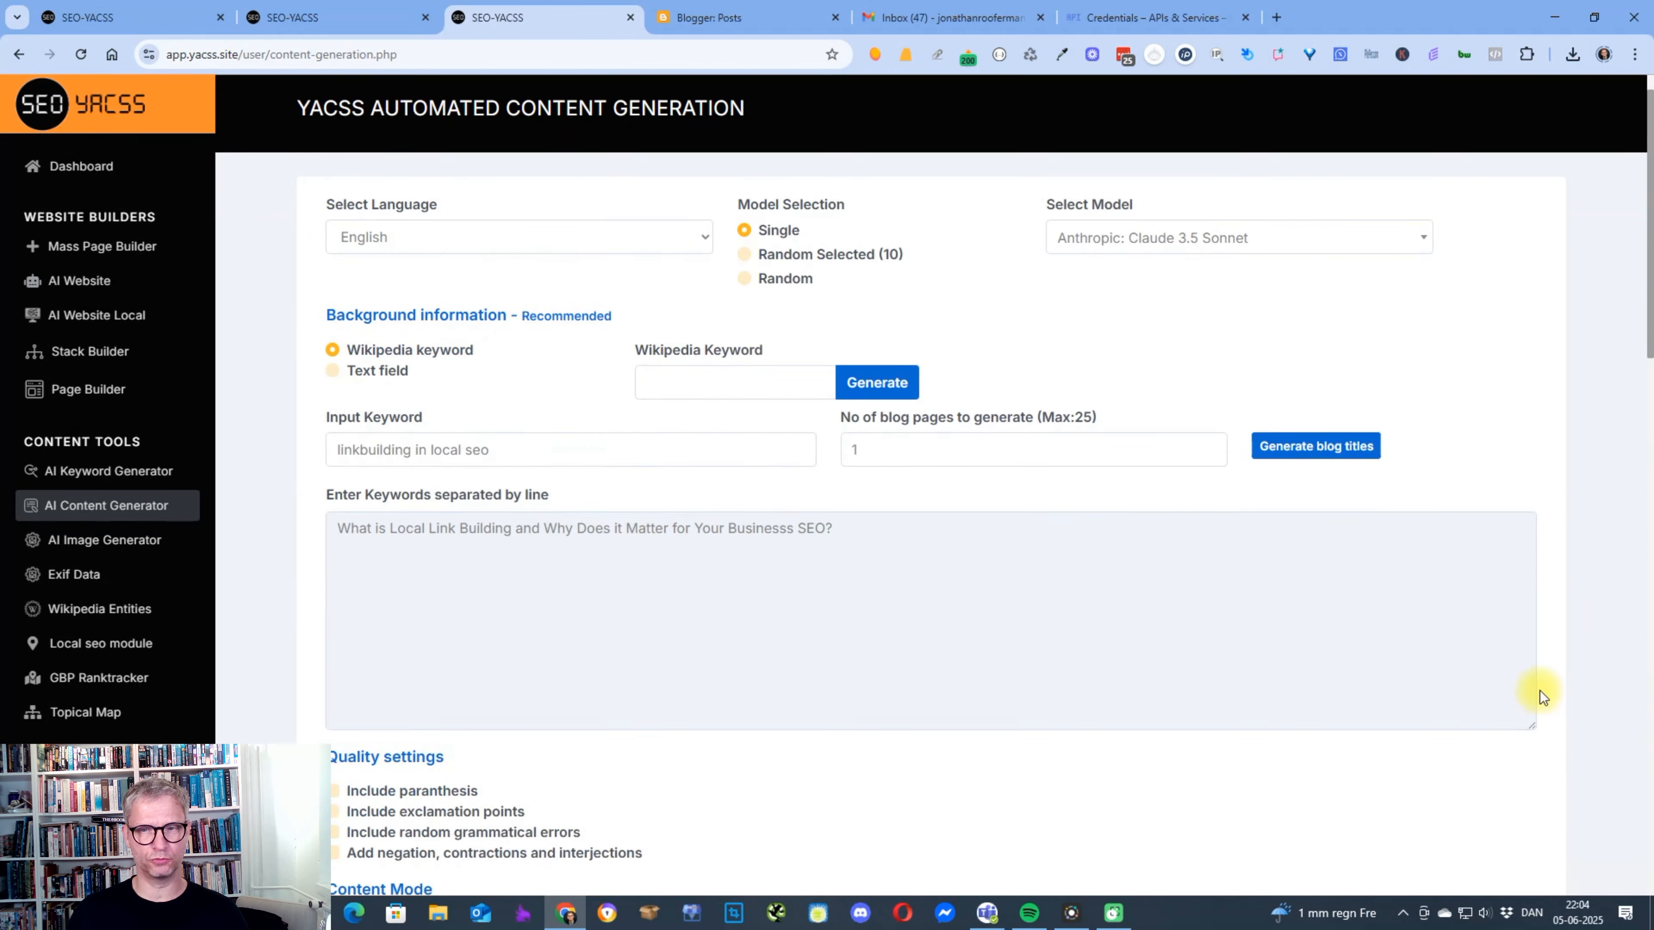
scroll(1542, 708, down, 13)
scroll(1542, 708, down, 8)
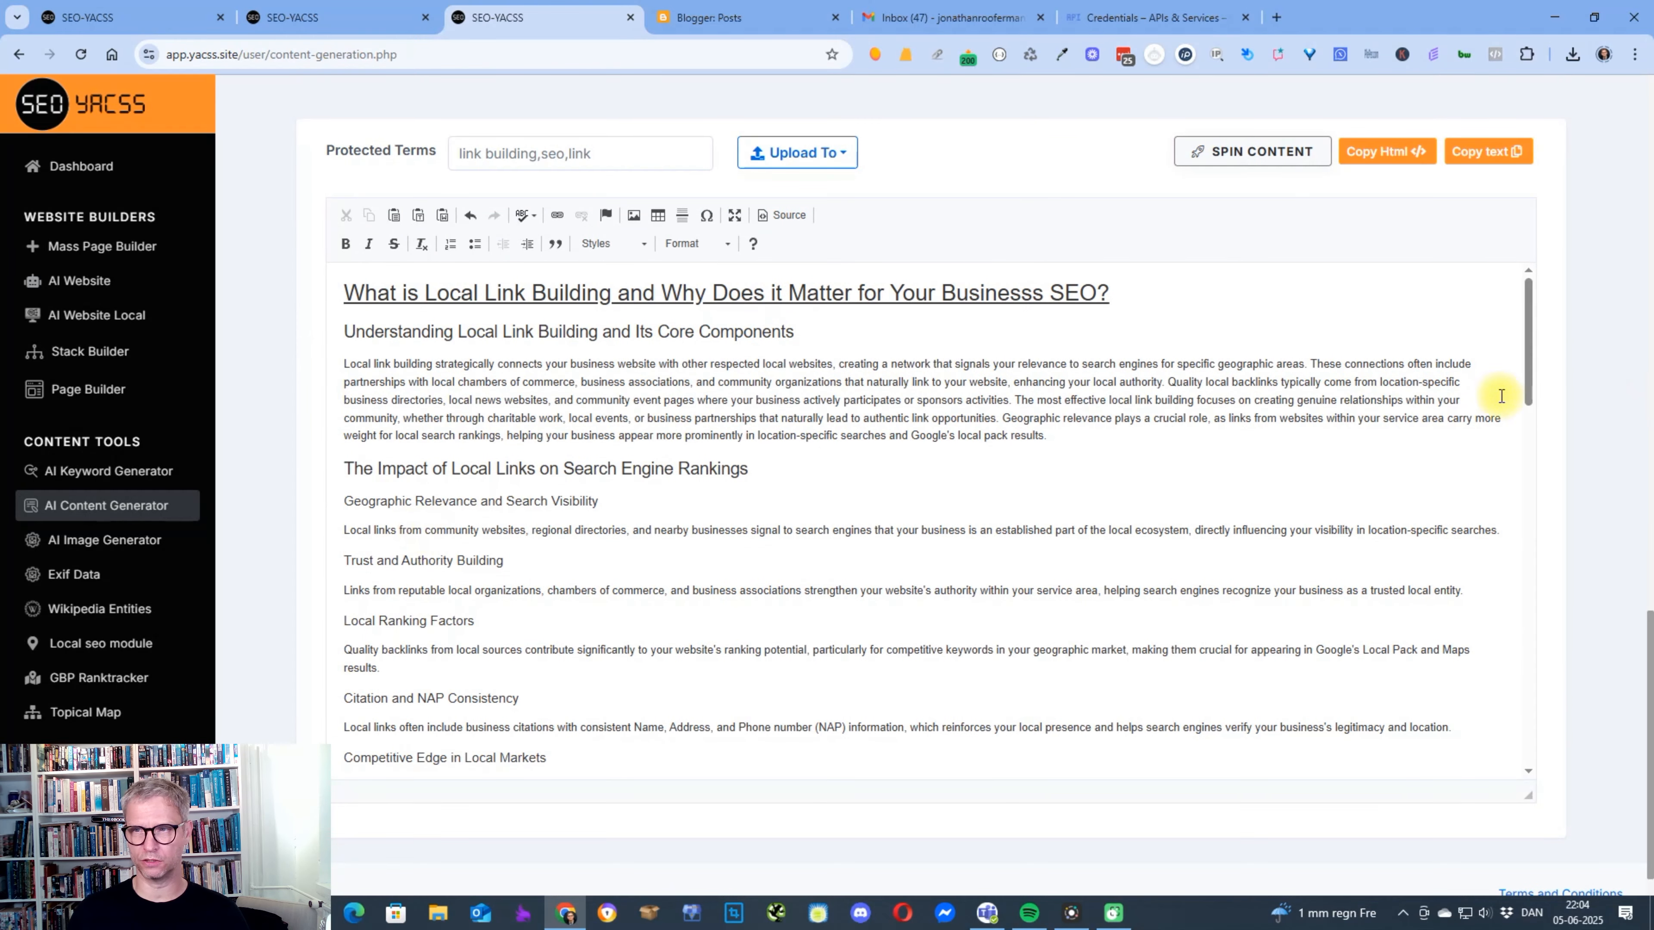
drag(1527, 370, 1545, 246)
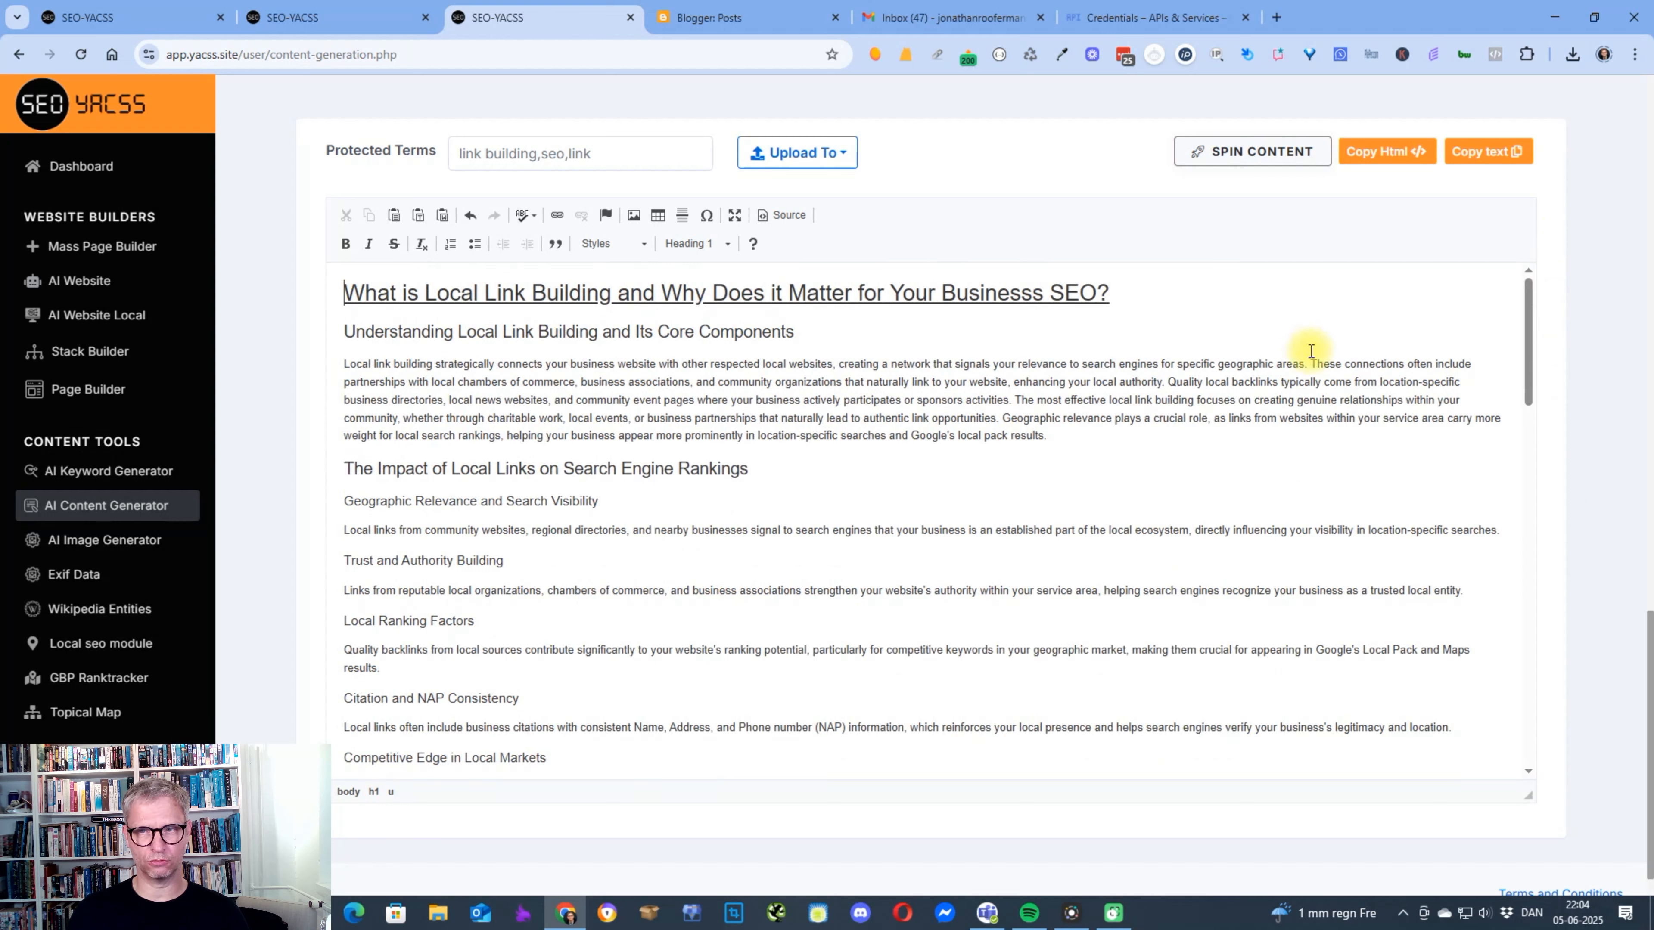
drag(1169, 383, 1278, 383)
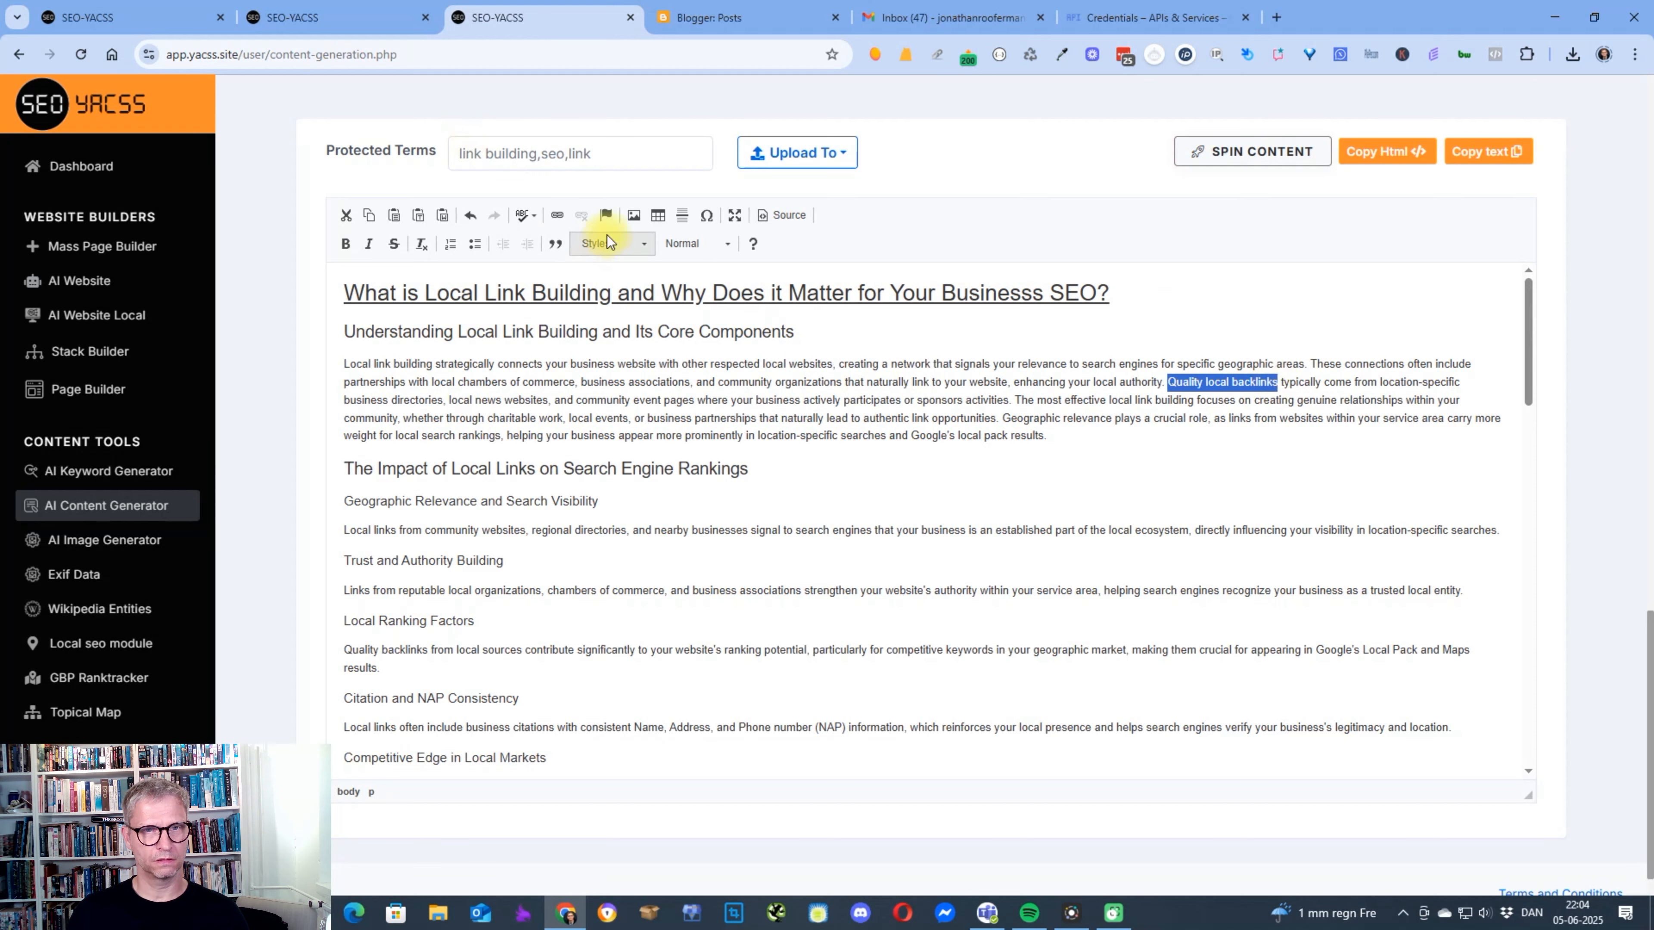
click(557, 216)
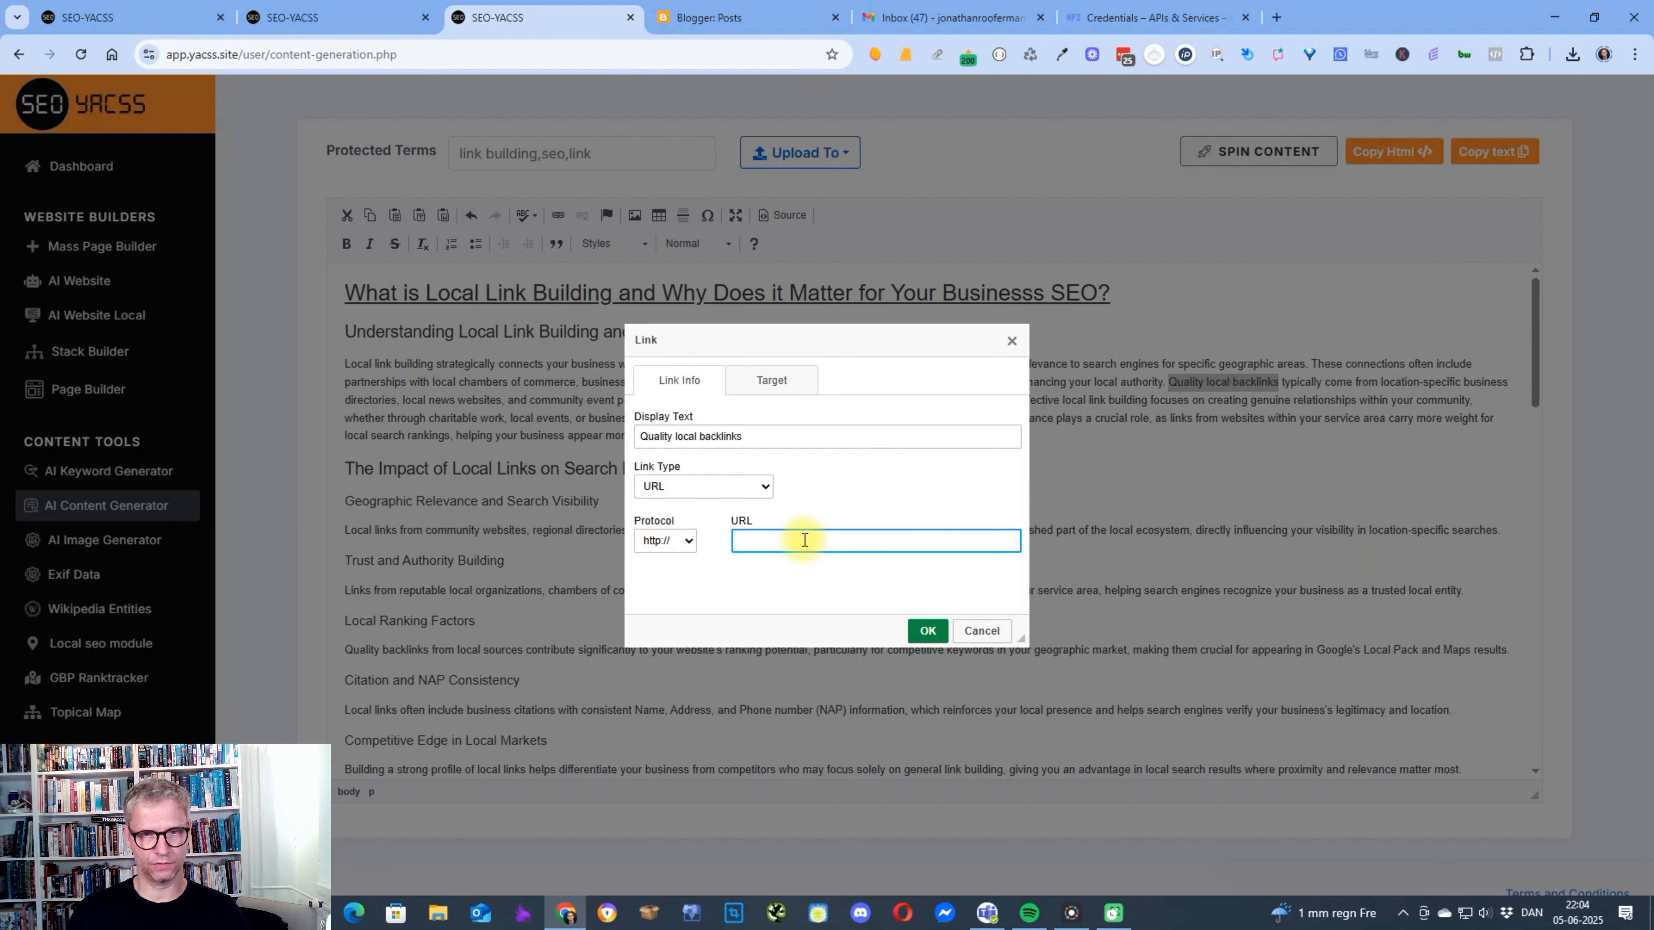
text(jespernissen.com)
click(664, 541)
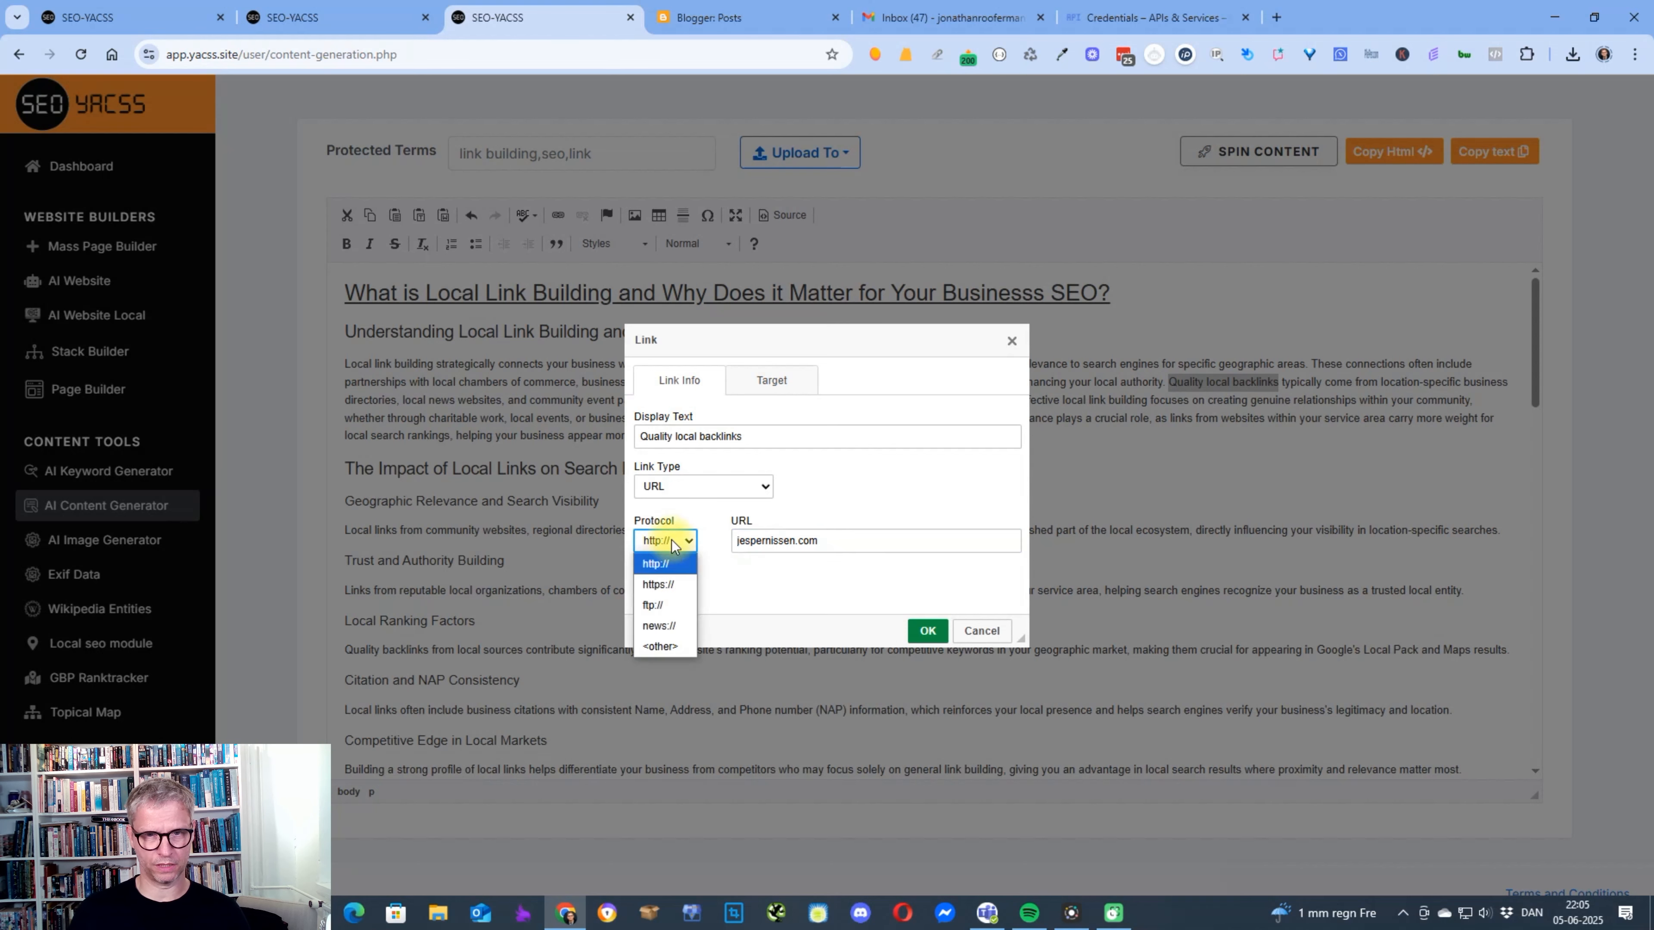
click(657, 585)
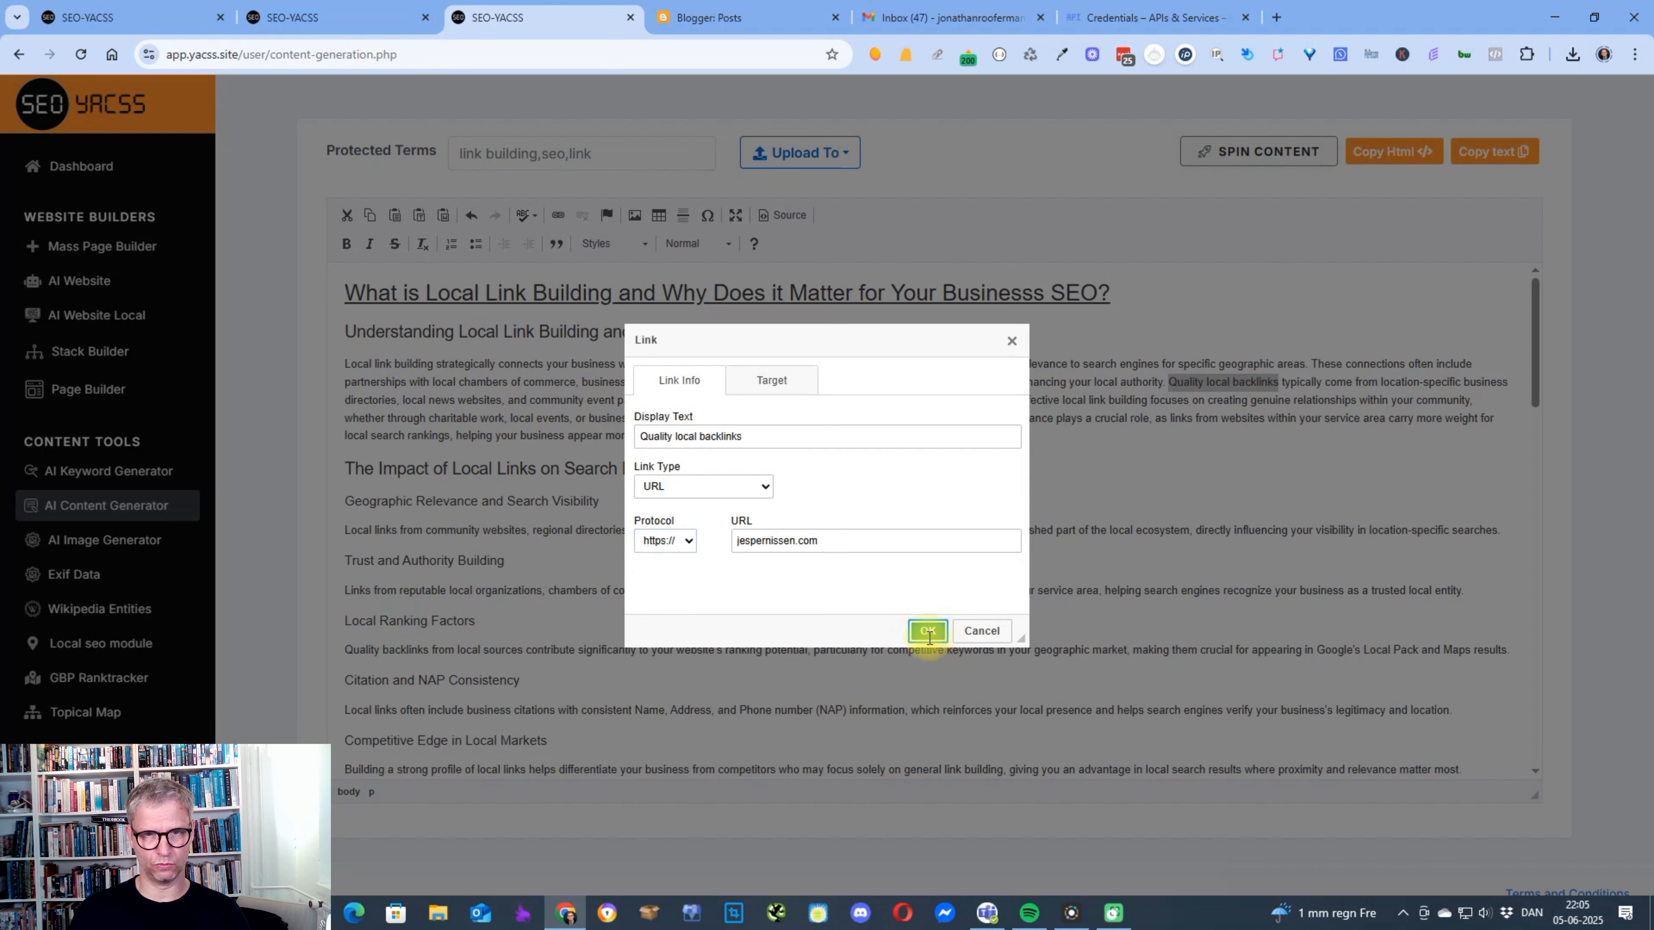
click(925, 629)
Upload the article to Blogger as a post on the Yacss testingblog blog, using the connected Google account.
scroll(755, 243, up, 3)
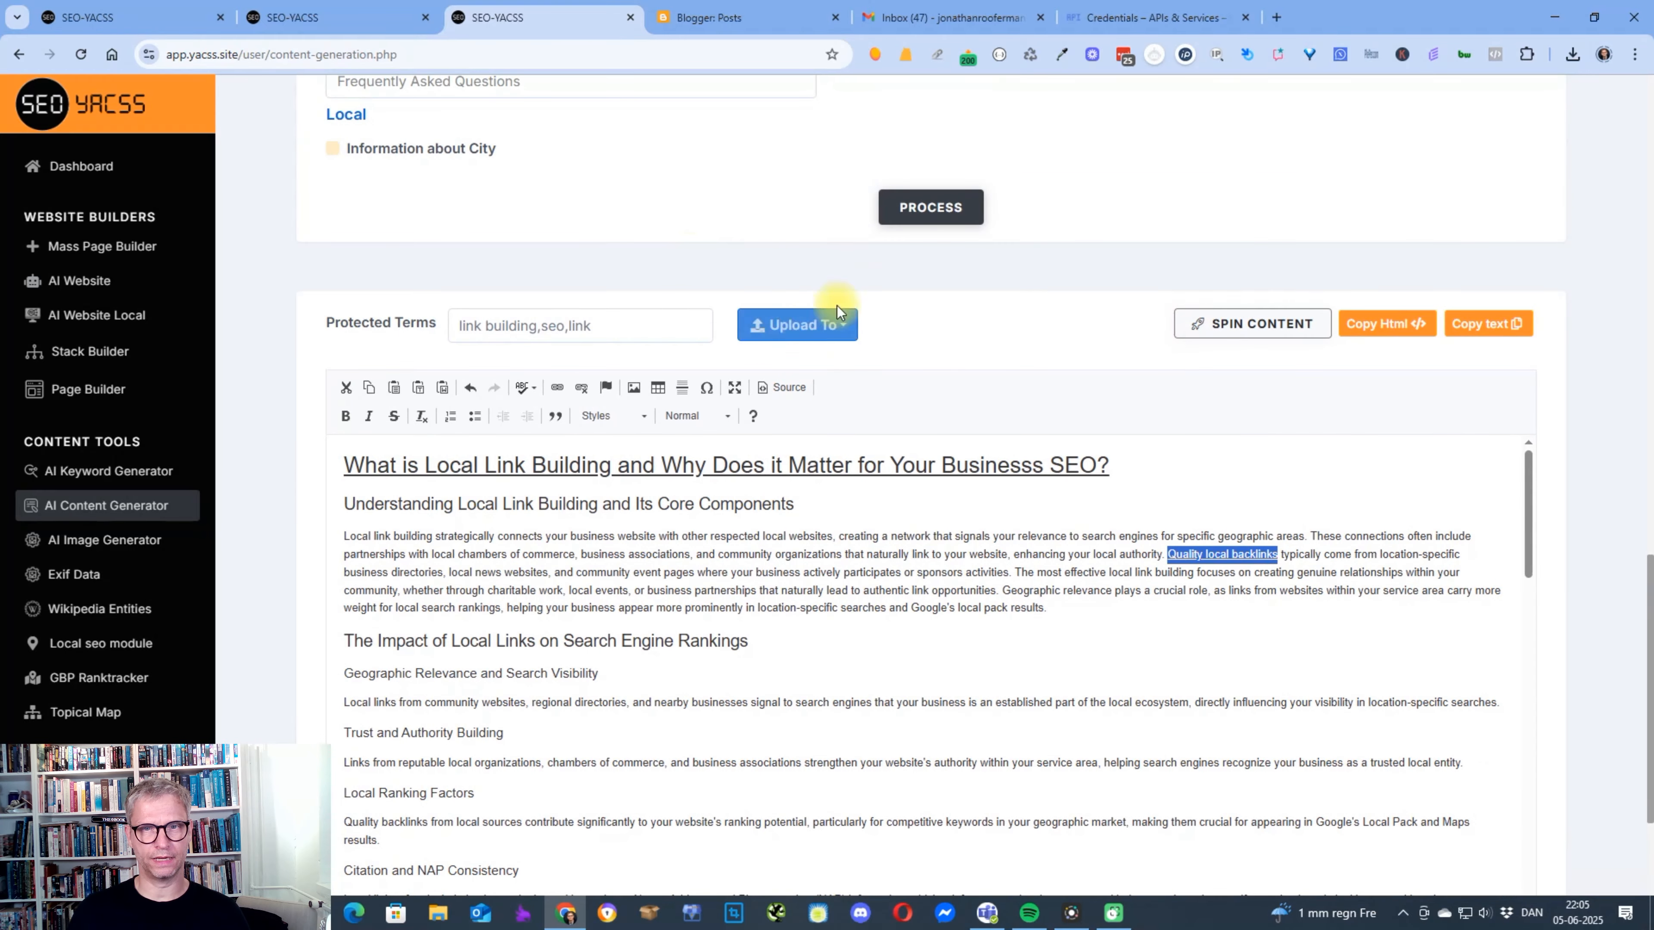
click(806, 326)
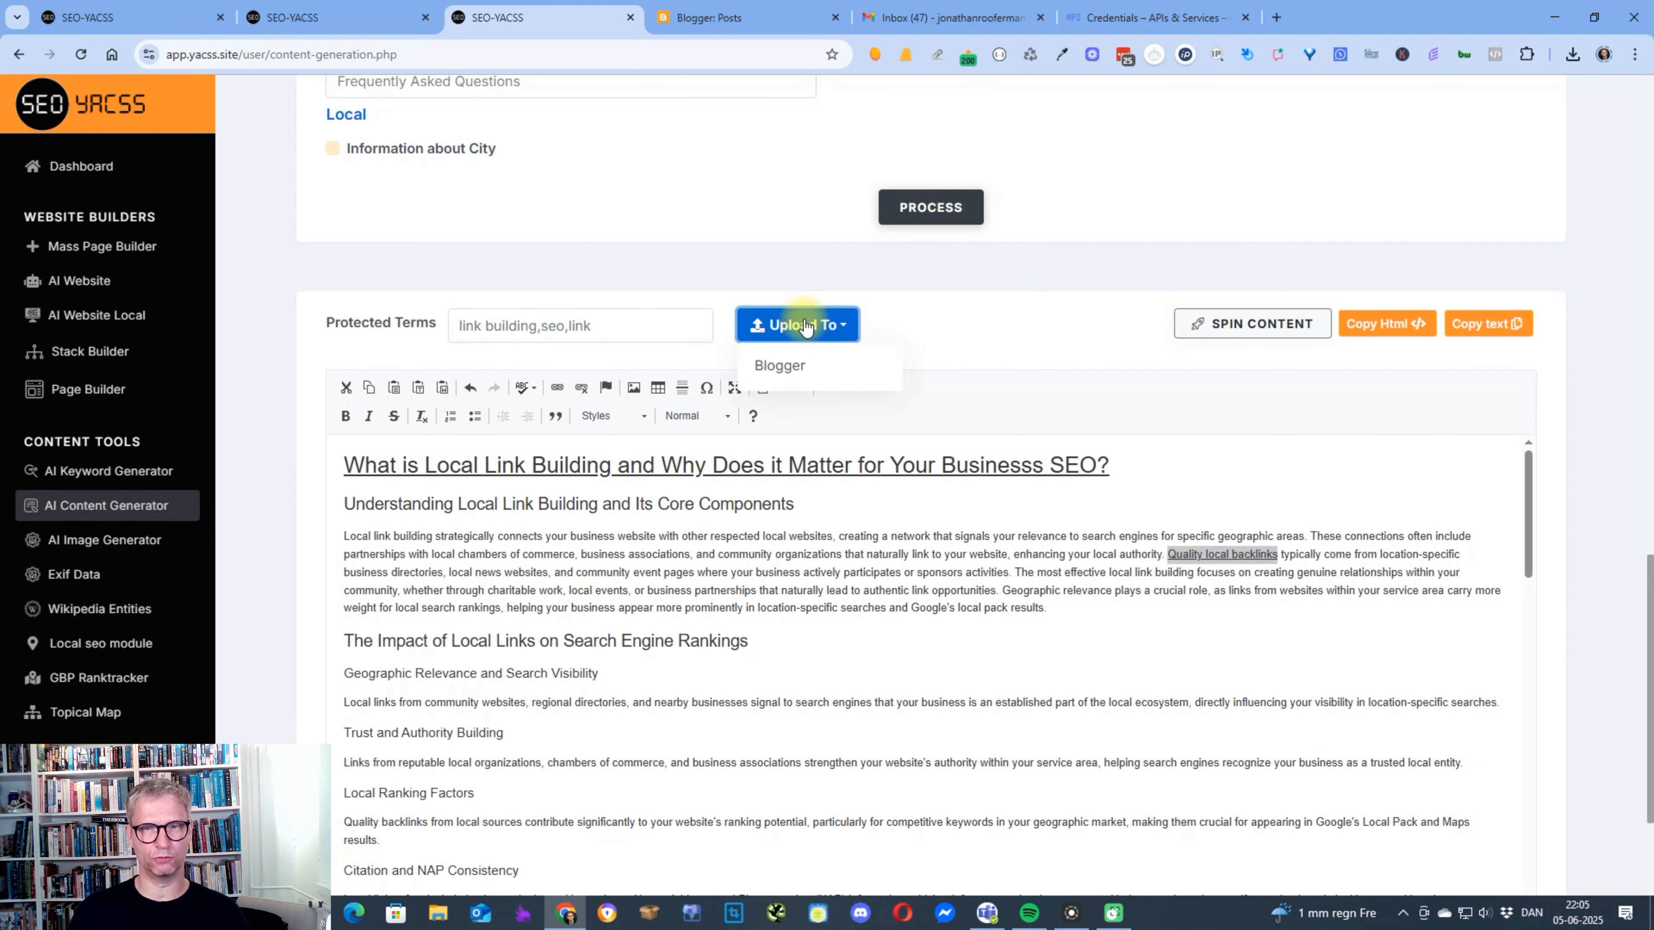
click(793, 365)
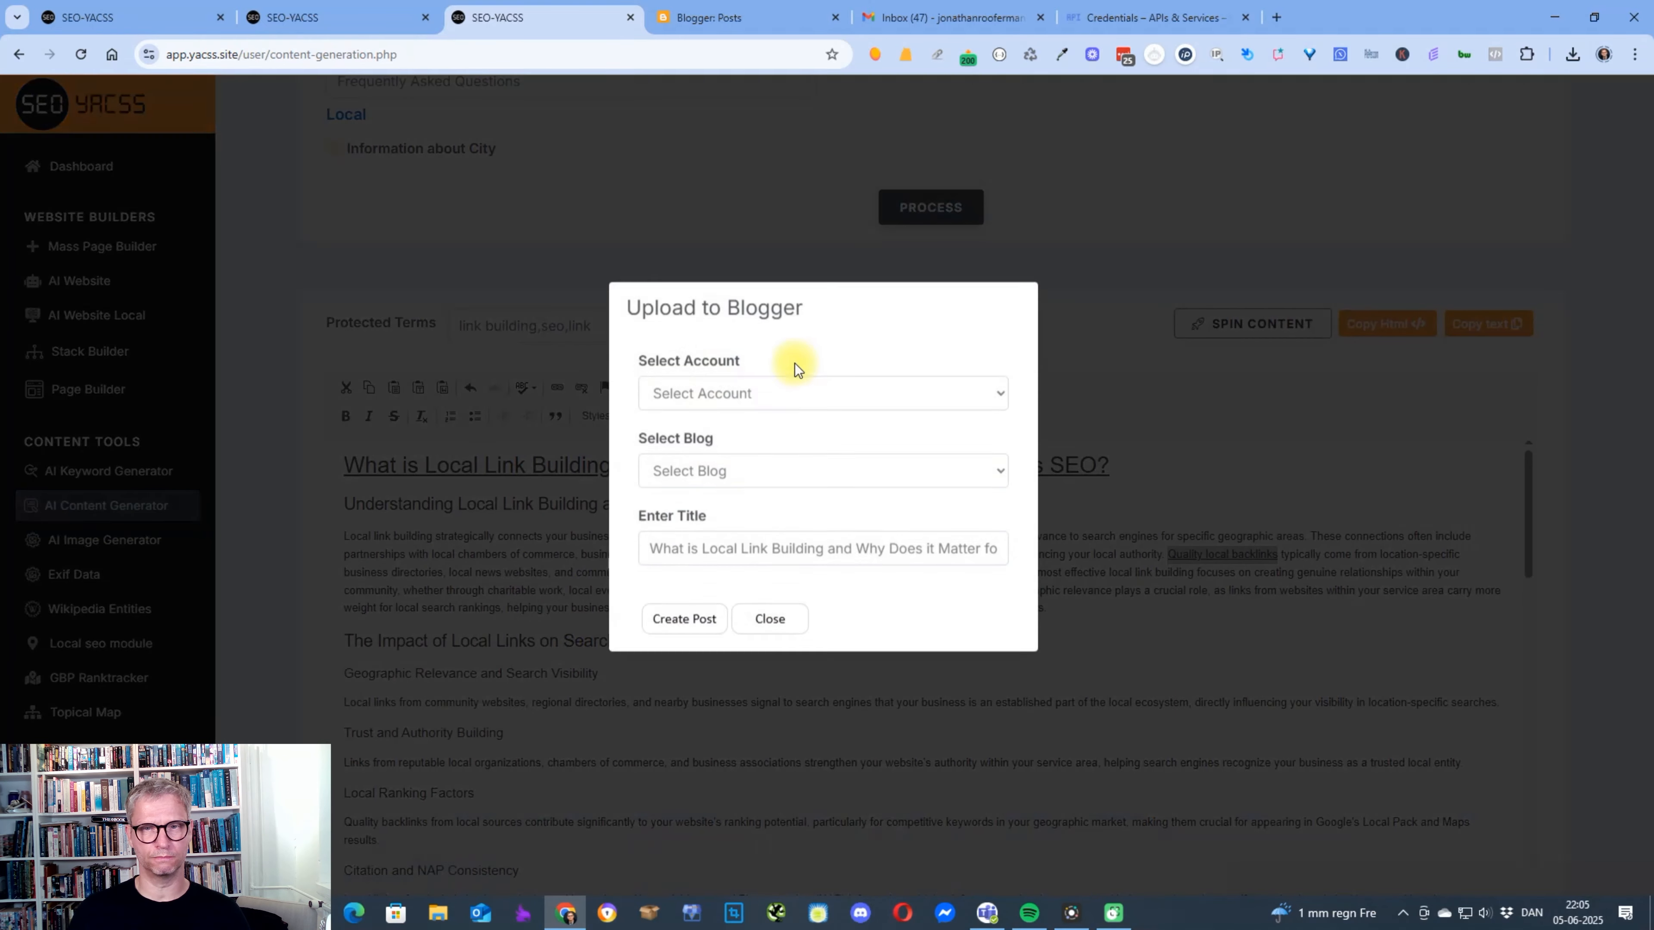
click(804, 405)
click(760, 463)
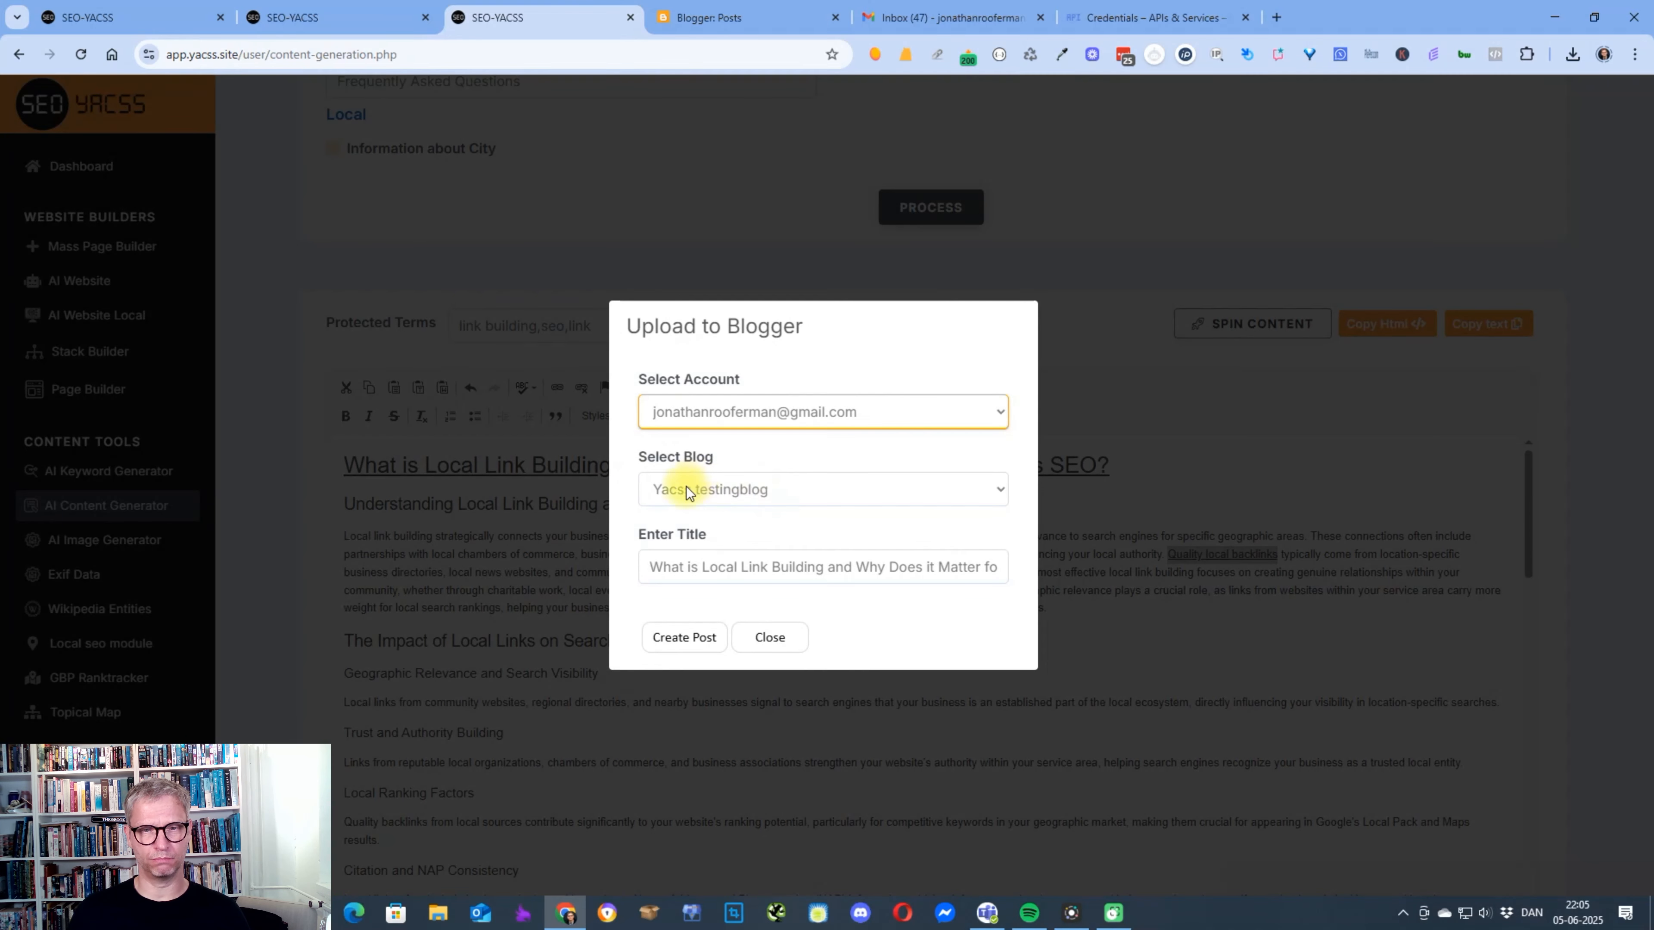
click(726, 488)
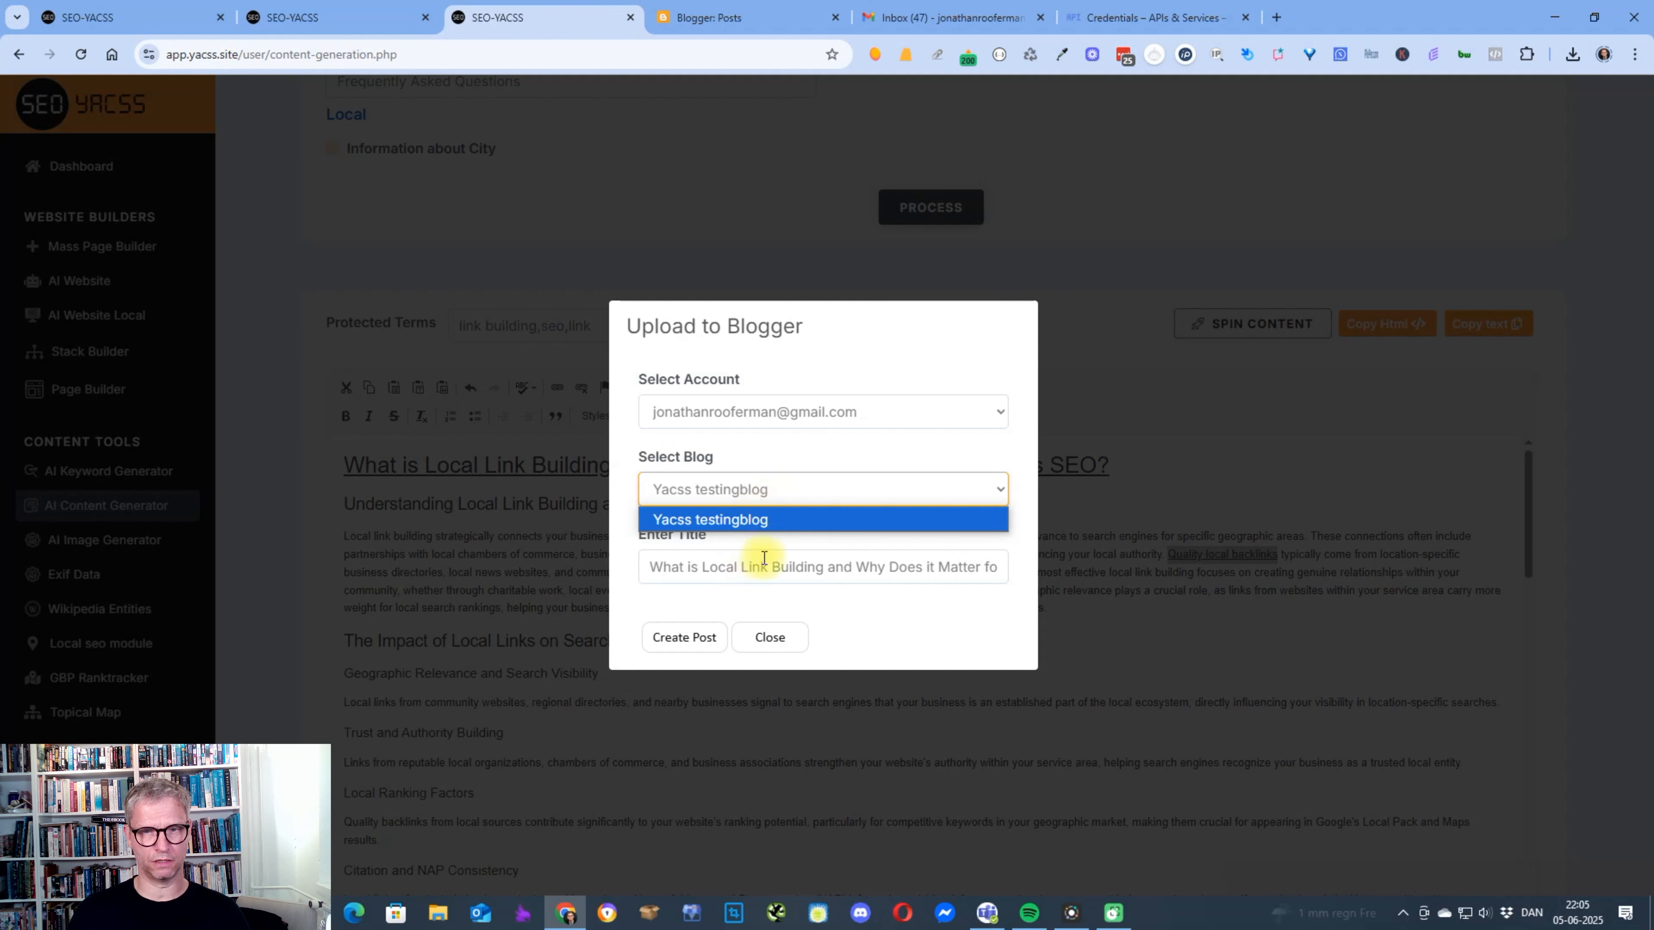
click(683, 636)
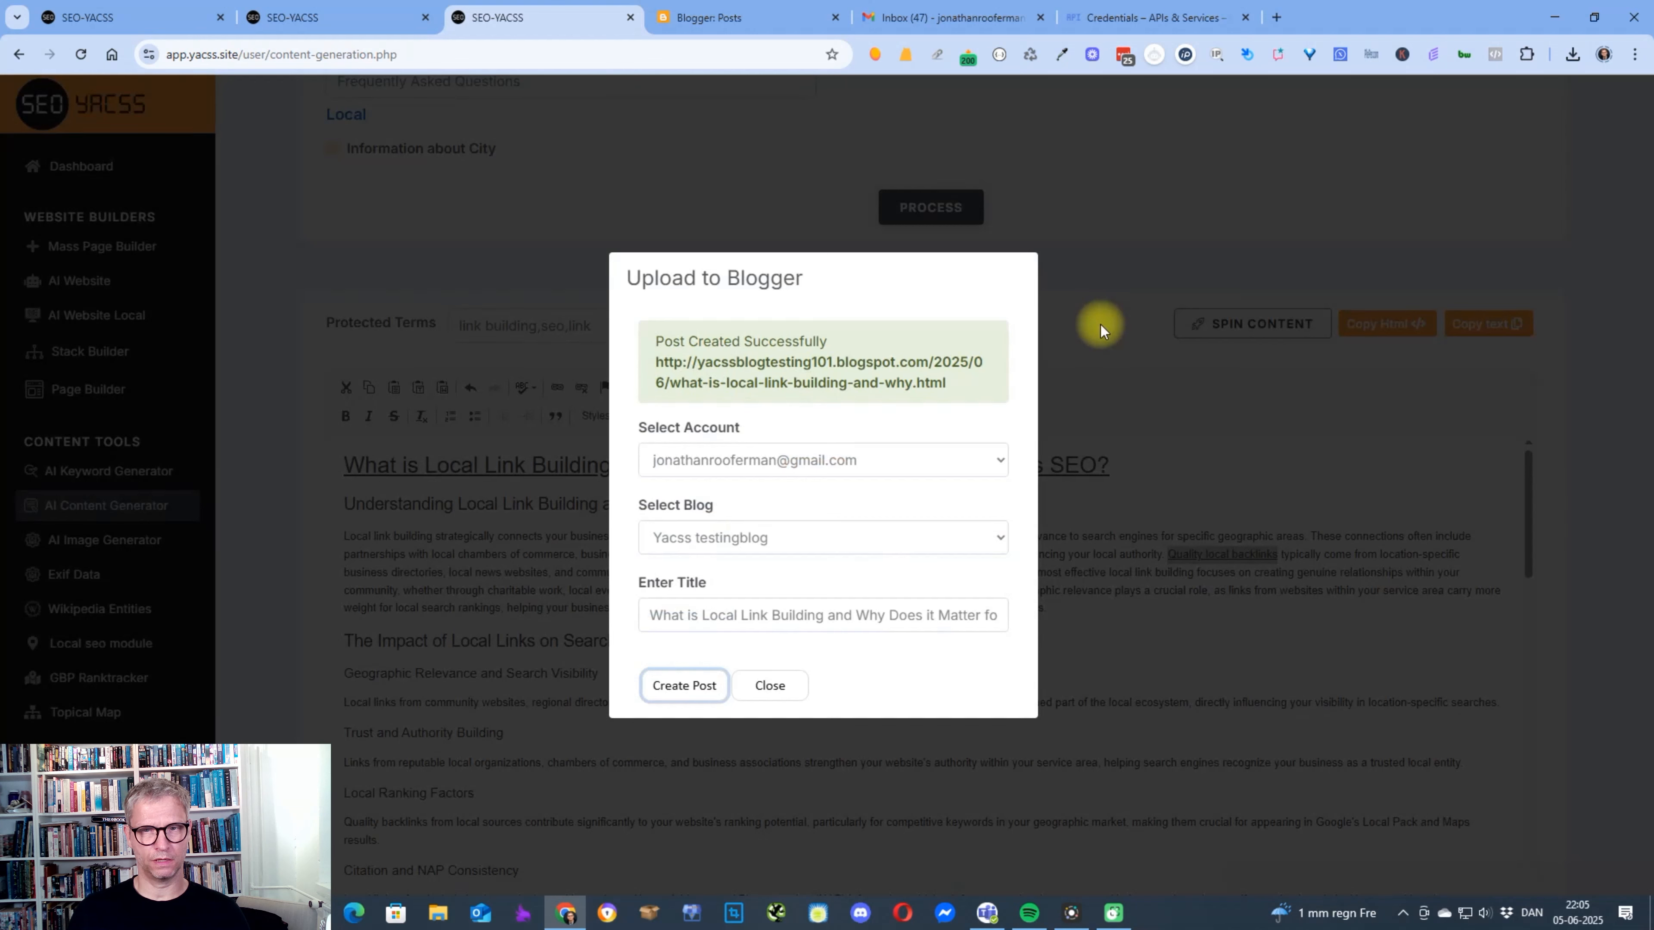
Open the address of the newly created blog post in the browser and accept its cookie notice.
drag(947, 383, 648, 369)
right_click(712, 363)
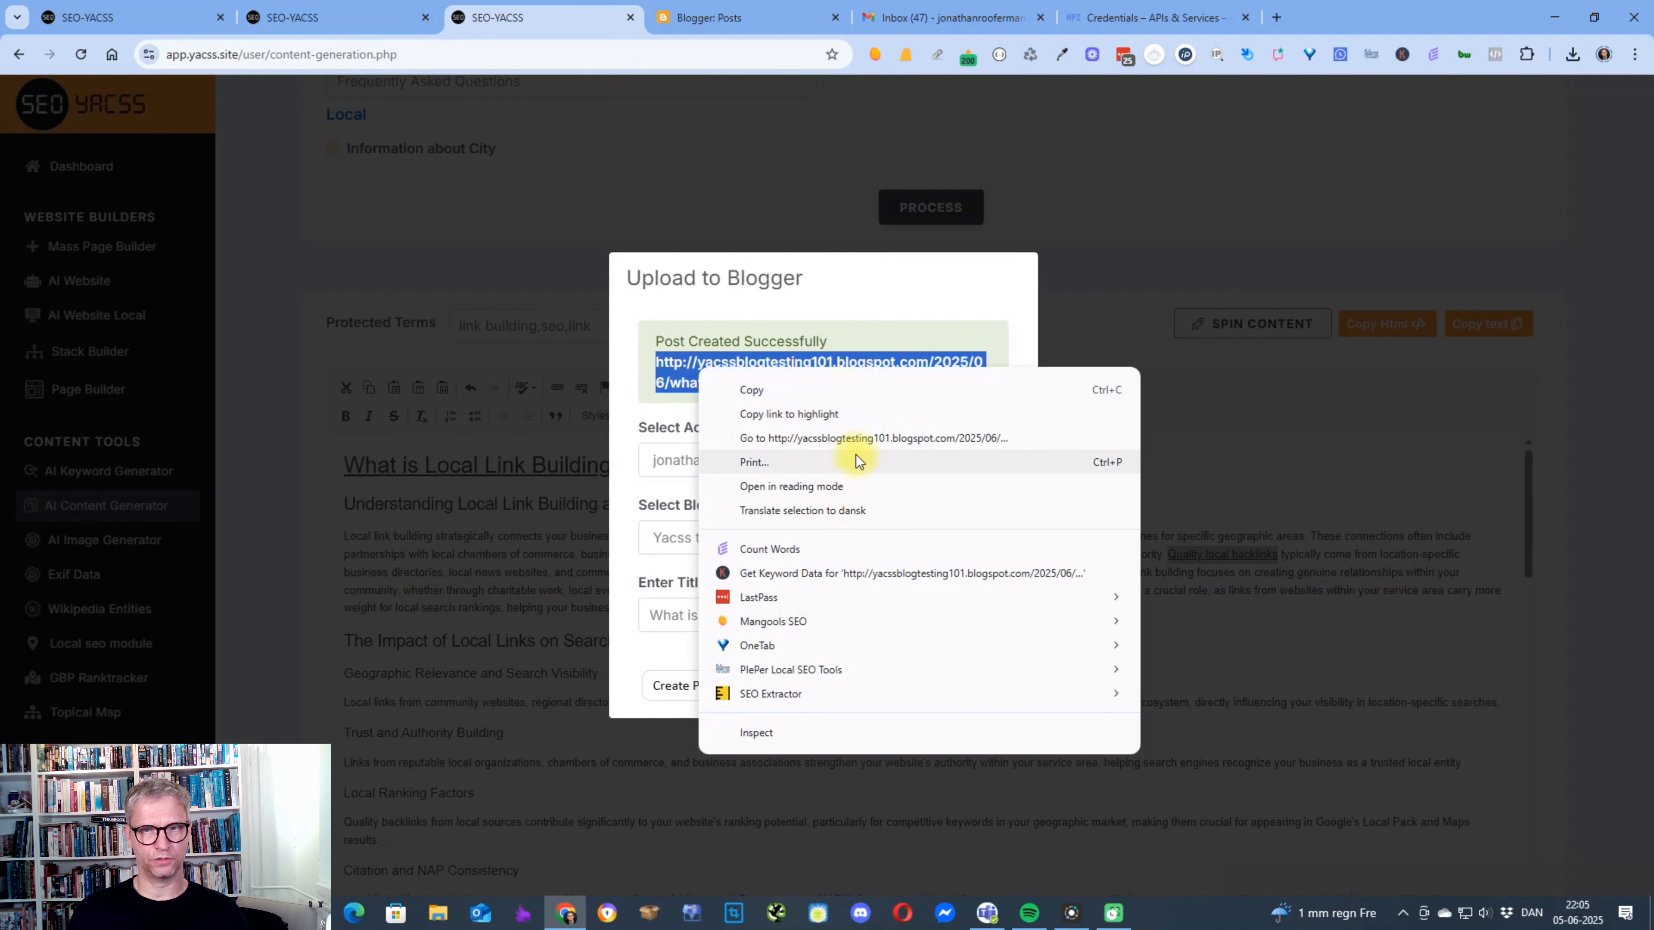
click(839, 445)
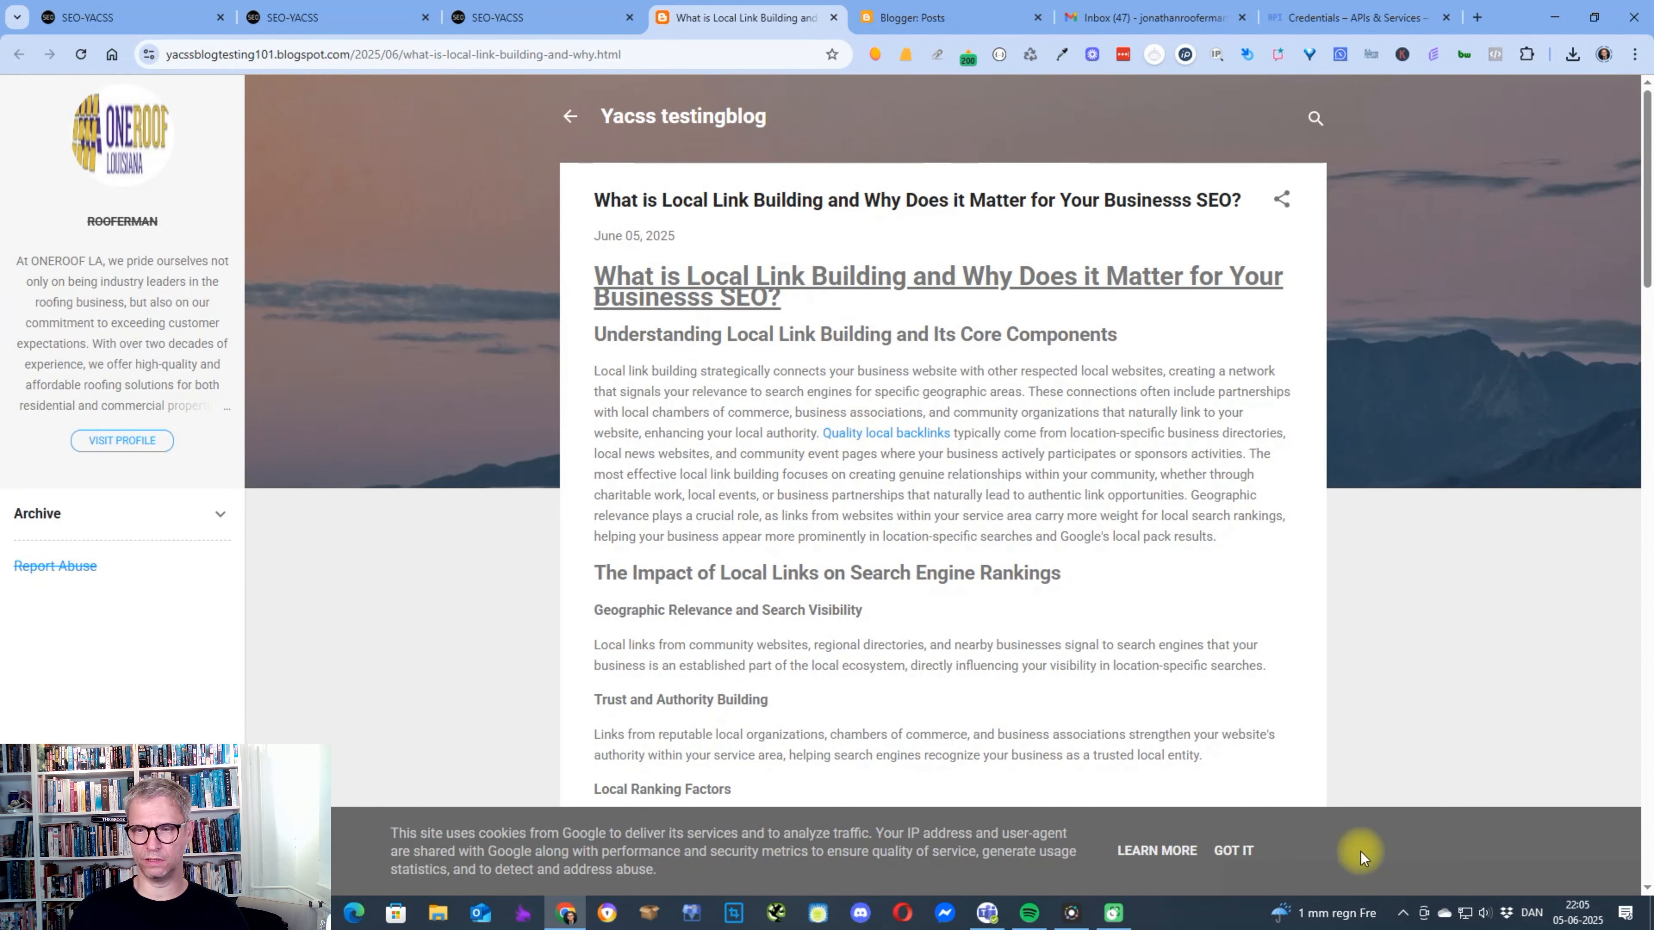
click(1233, 850)
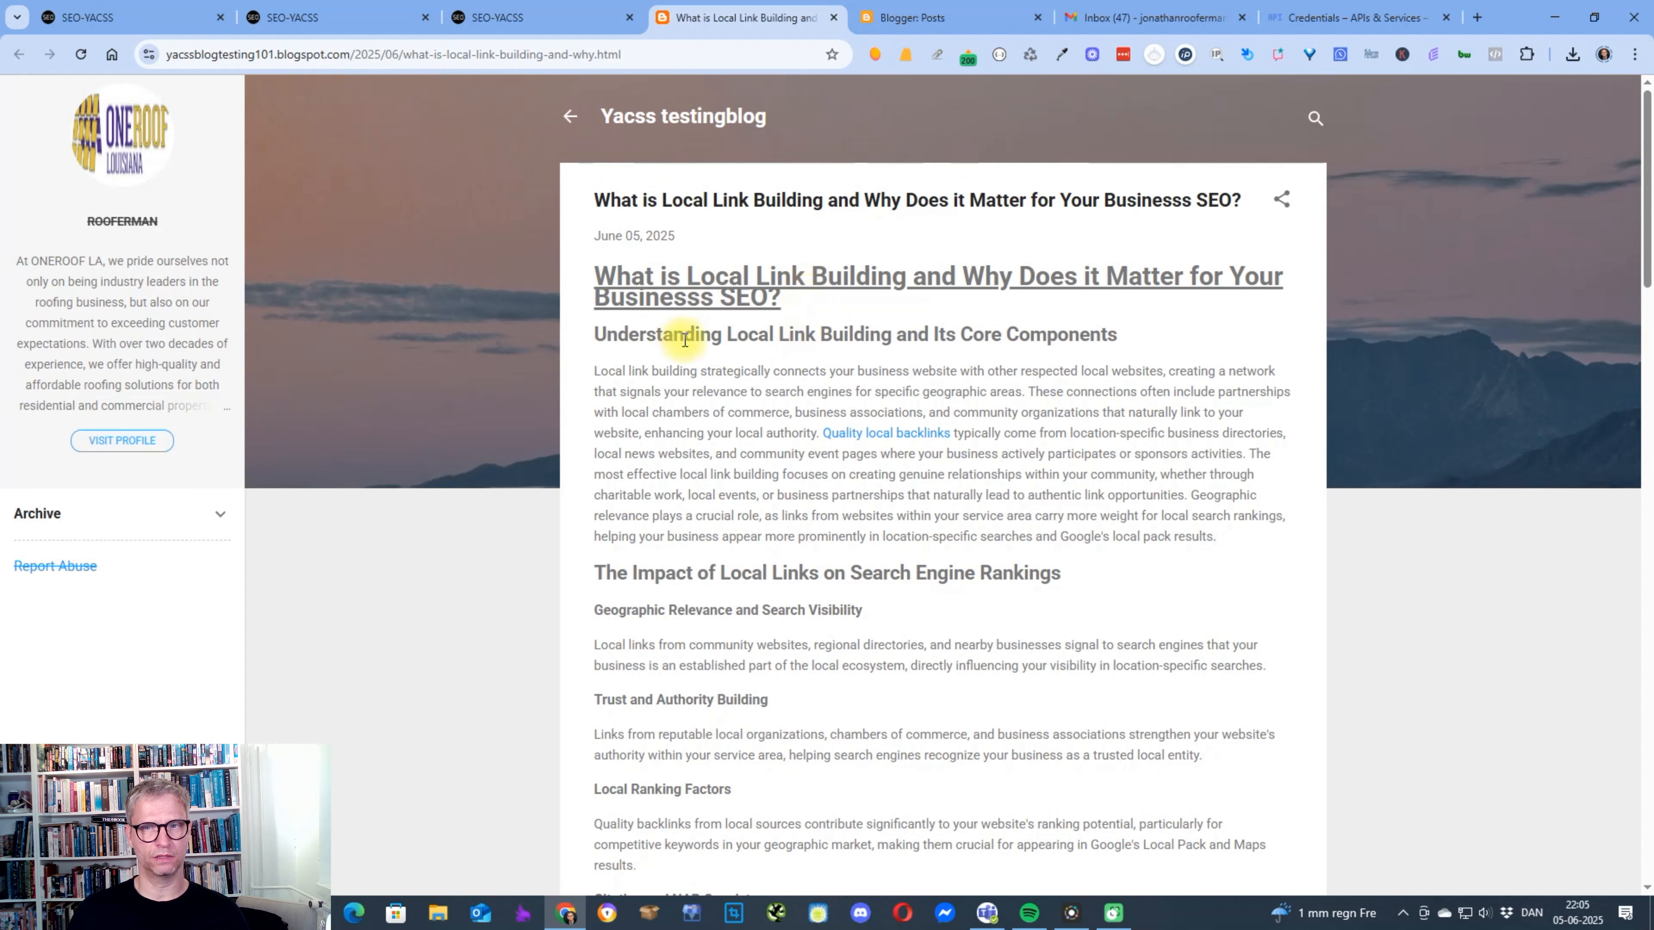
Check where the post's "Quality local backlinks" link leads, return to the post and look through its content.
drag(683, 335, 917, 334)
scroll(855, 310, down, 1)
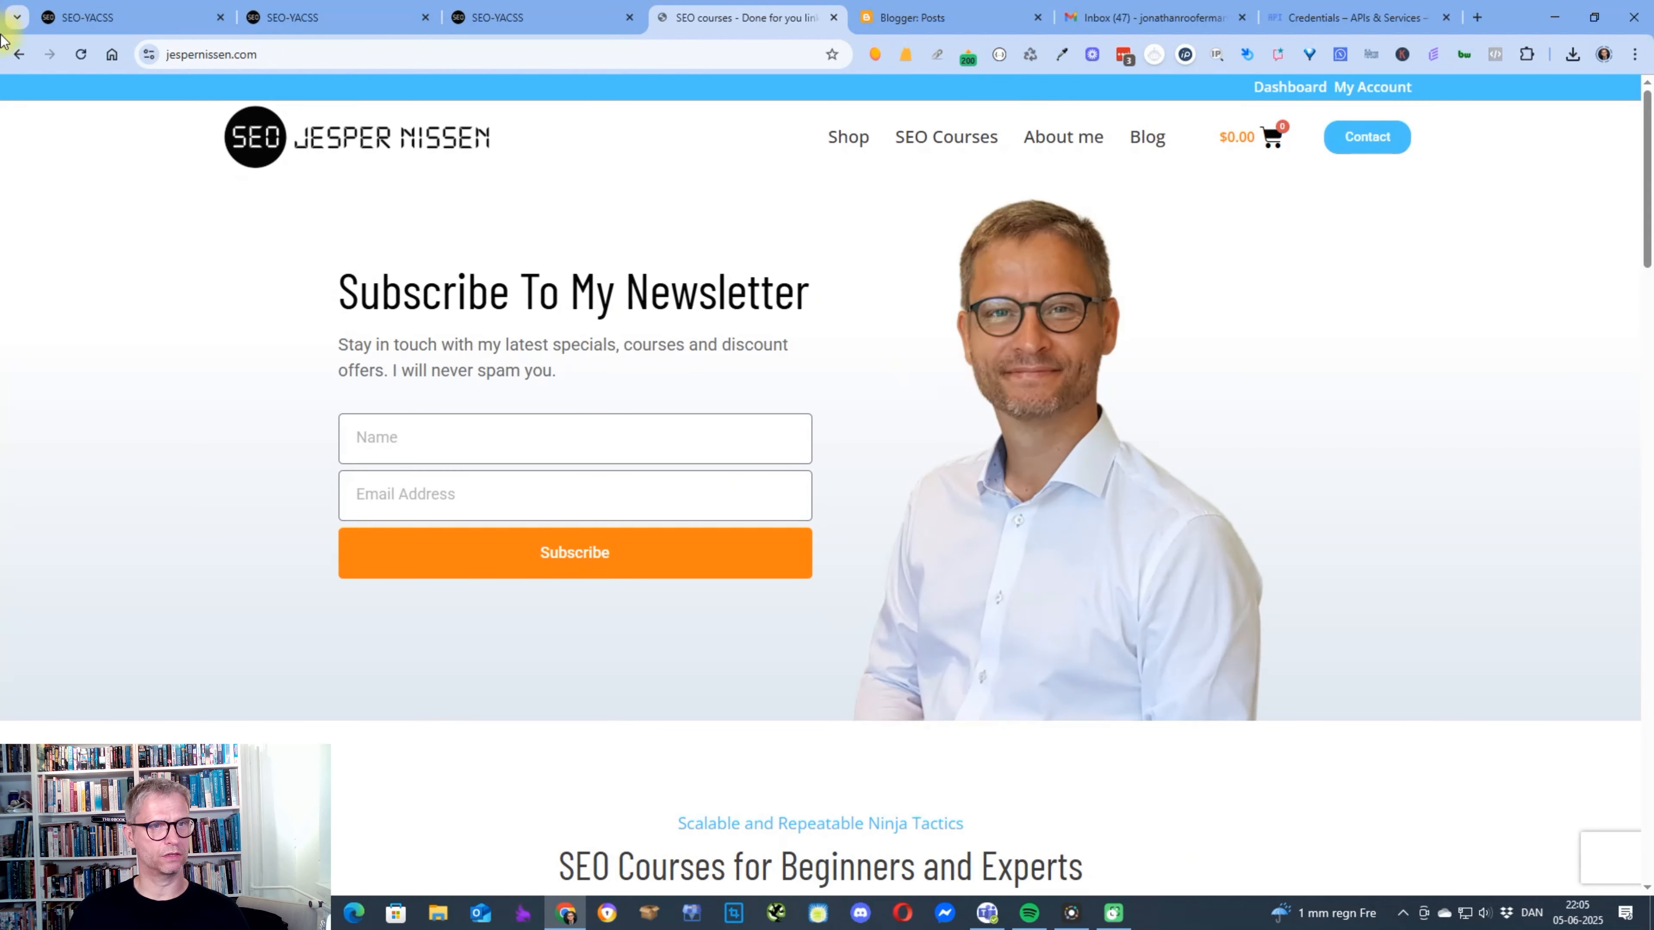
click(19, 54)
scroll(1092, 426, down, 4)
scroll(1092, 425, down, 15)
scroll(1091, 424, up, 20)
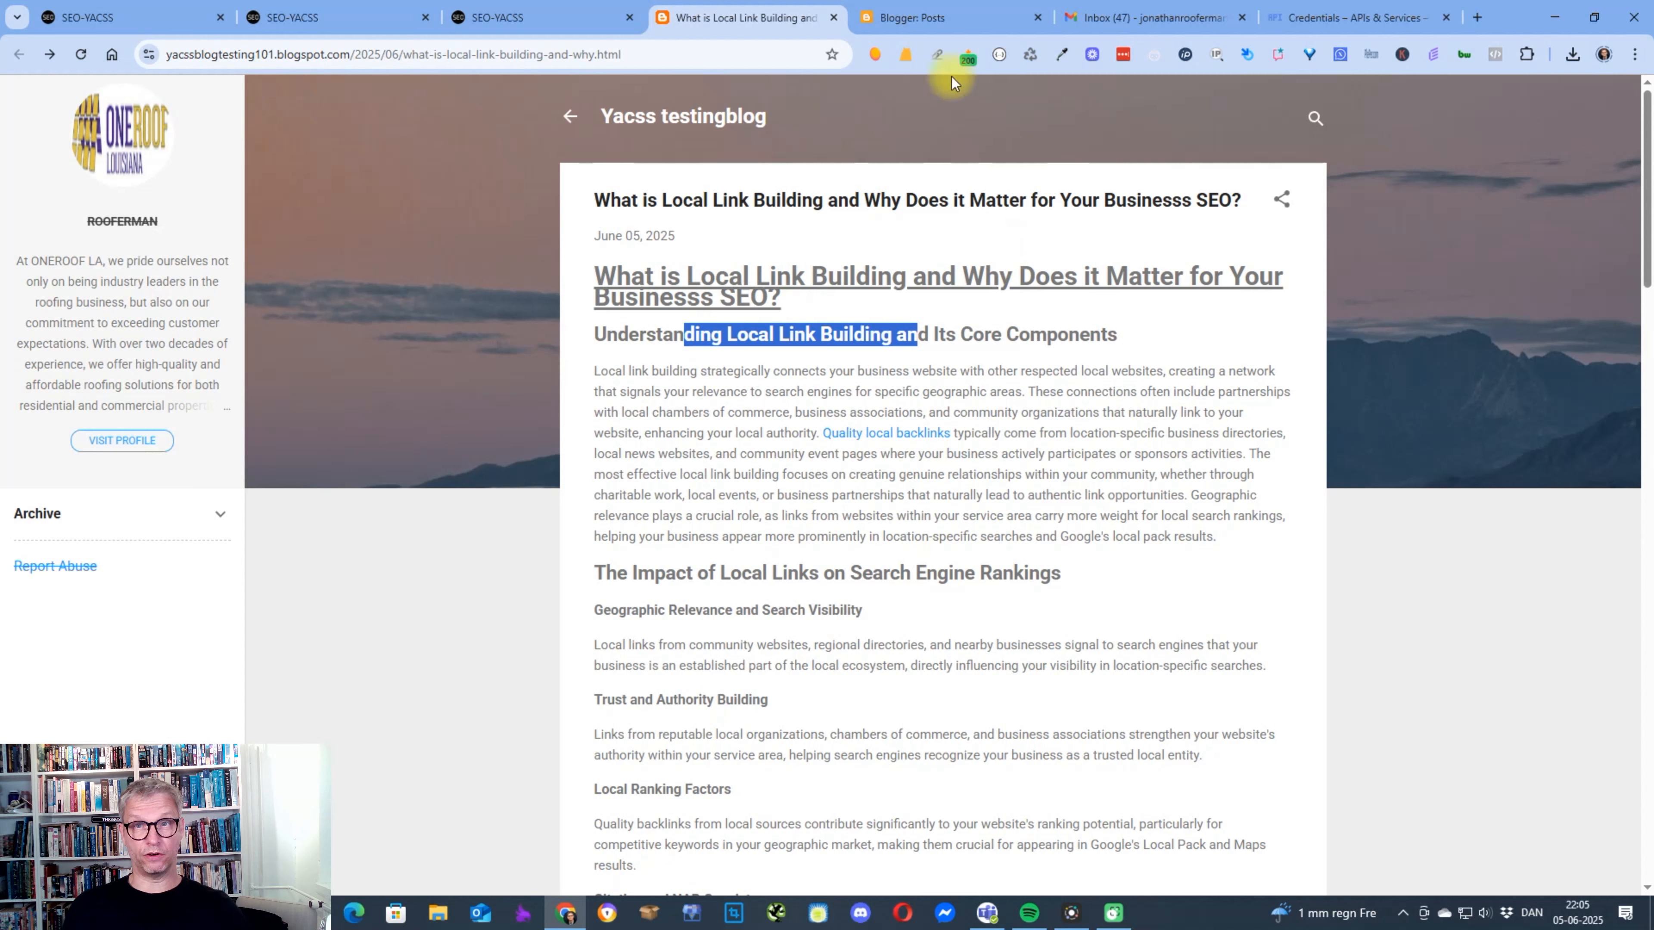
Sign in to Mangools from its SEO browser extension using the saved account credentials.
click(874, 53)
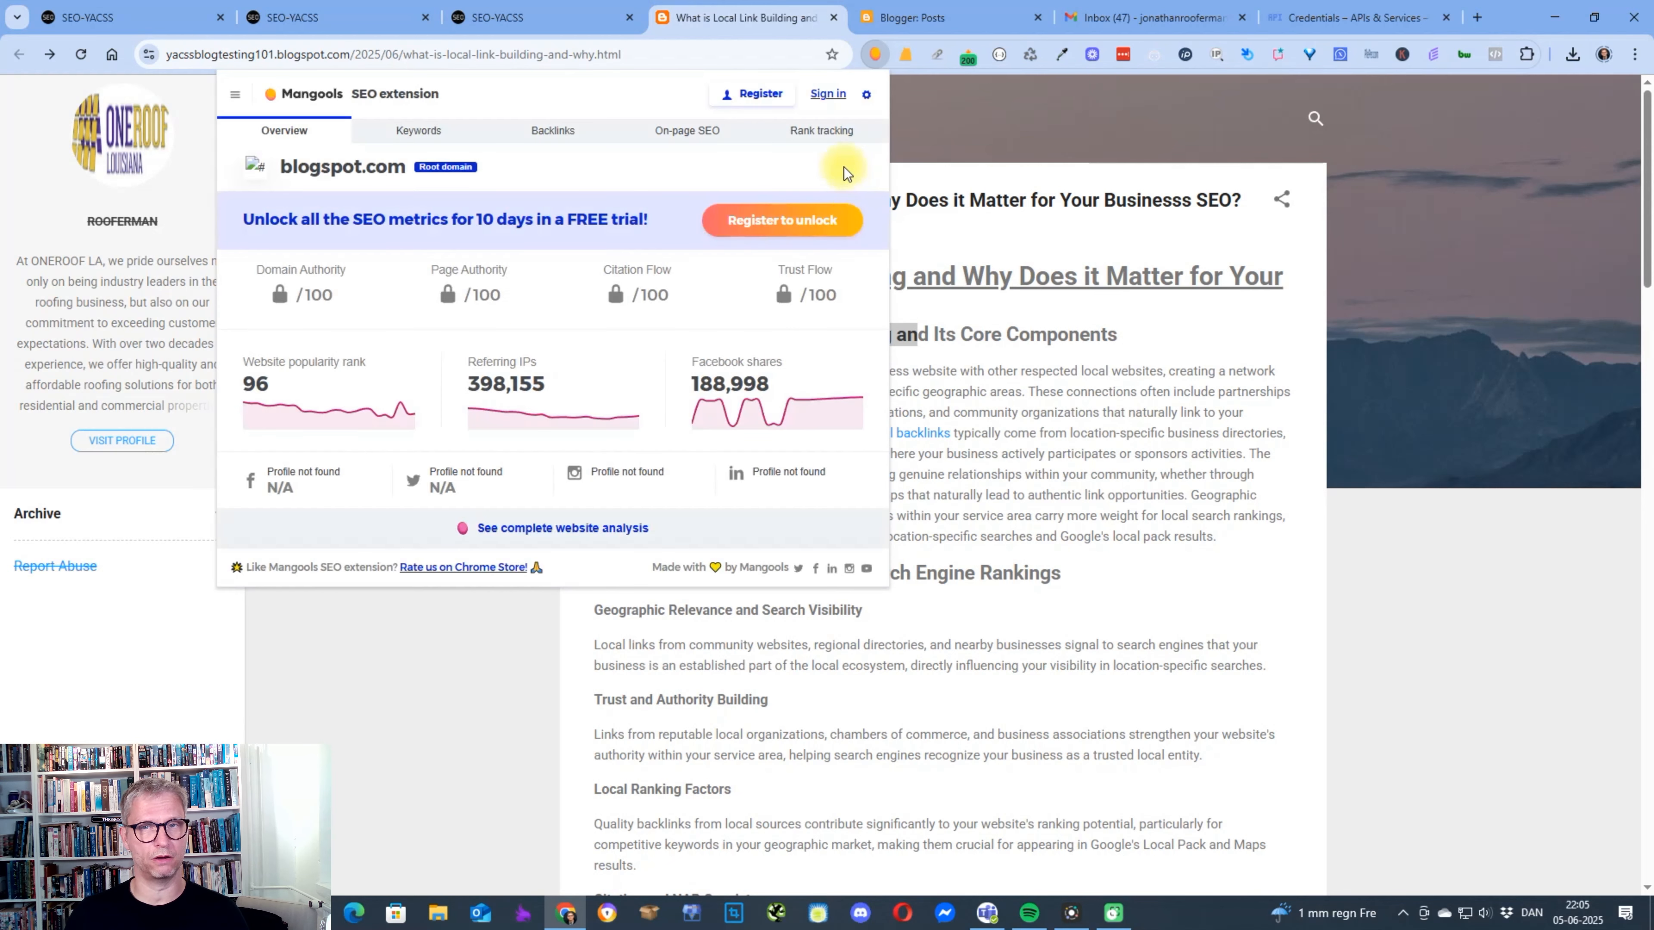
click(836, 93)
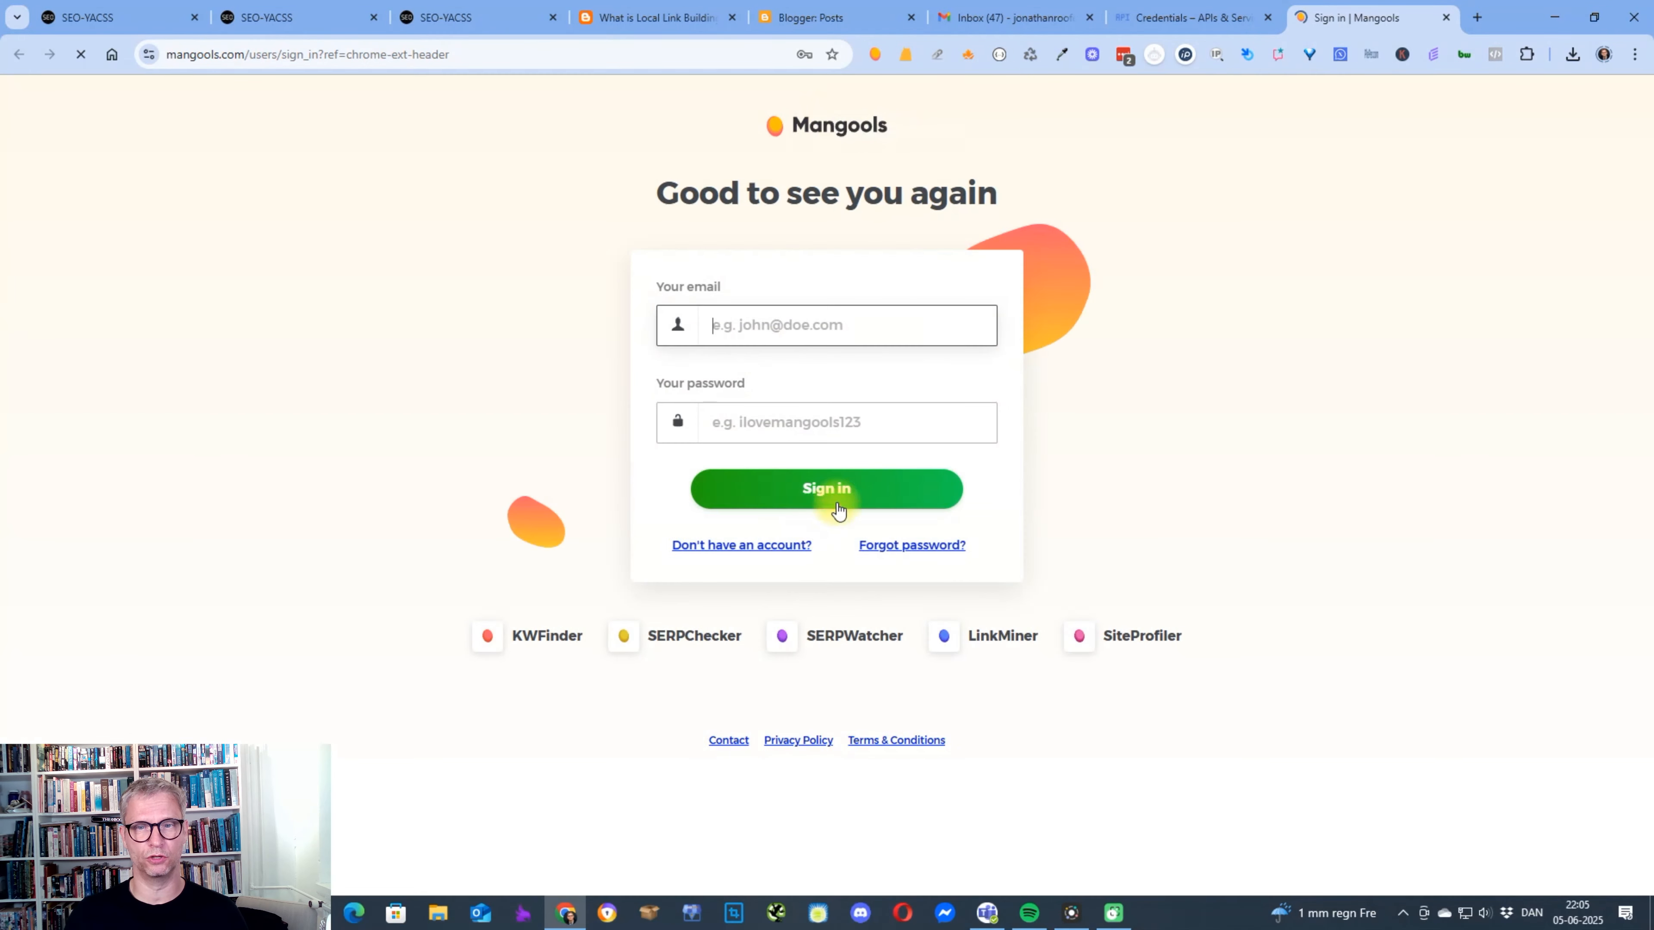
click(837, 489)
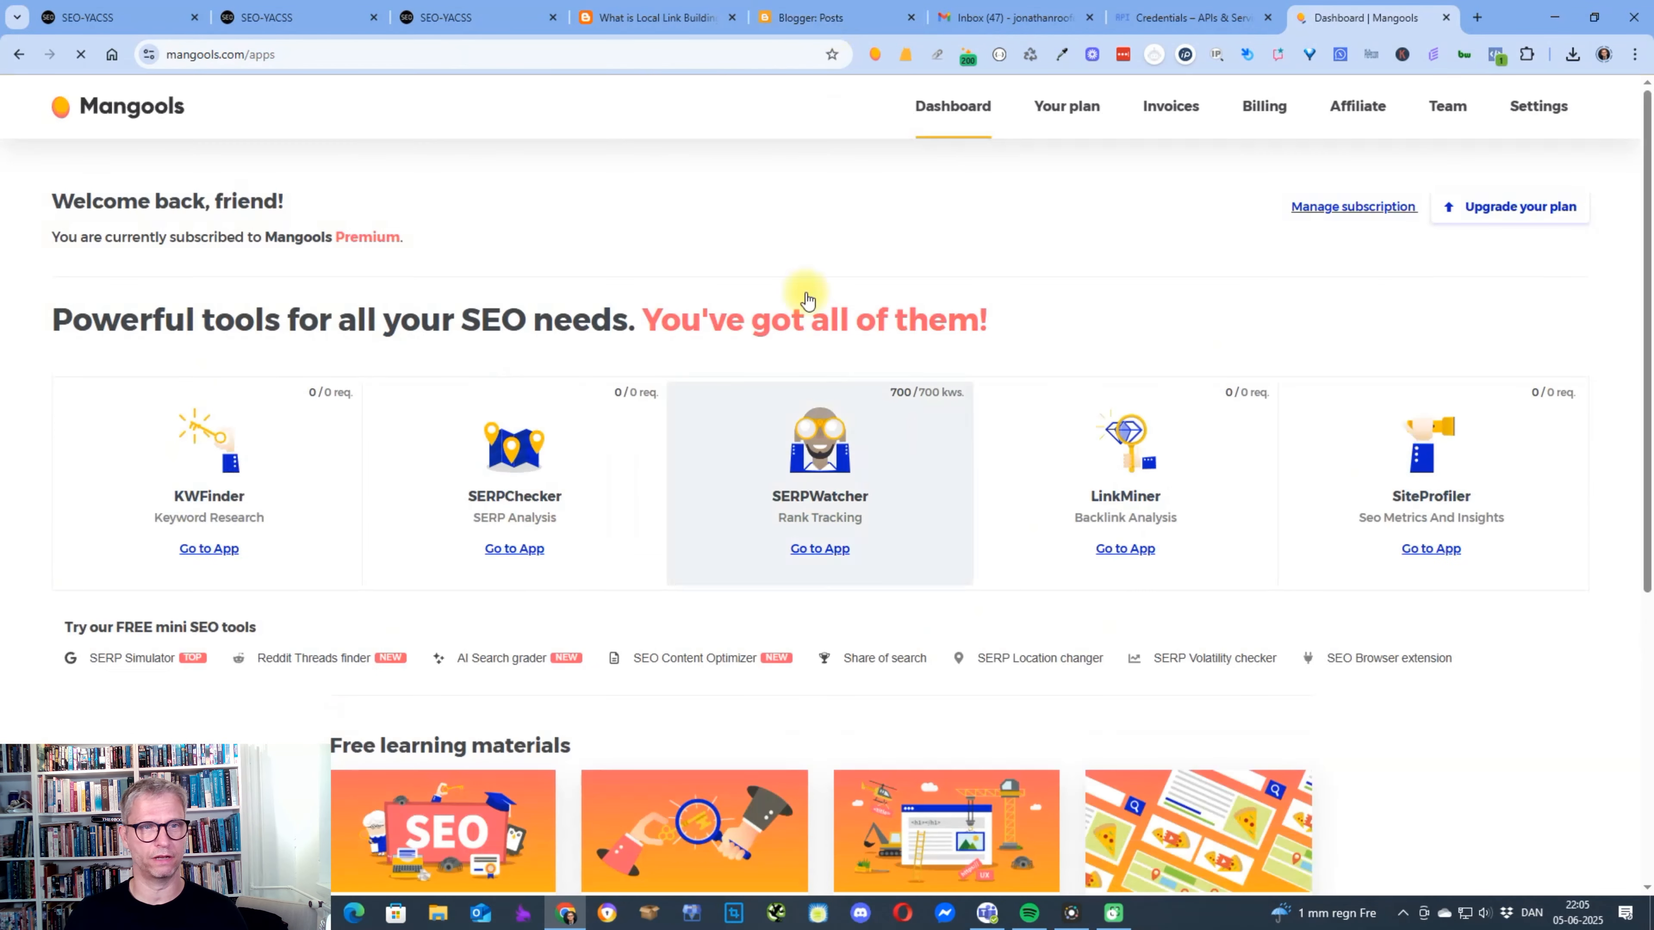
Return to the published blog post and examine its Mangools SEO metrics for the root domain and the exact URL.
click(806, 25)
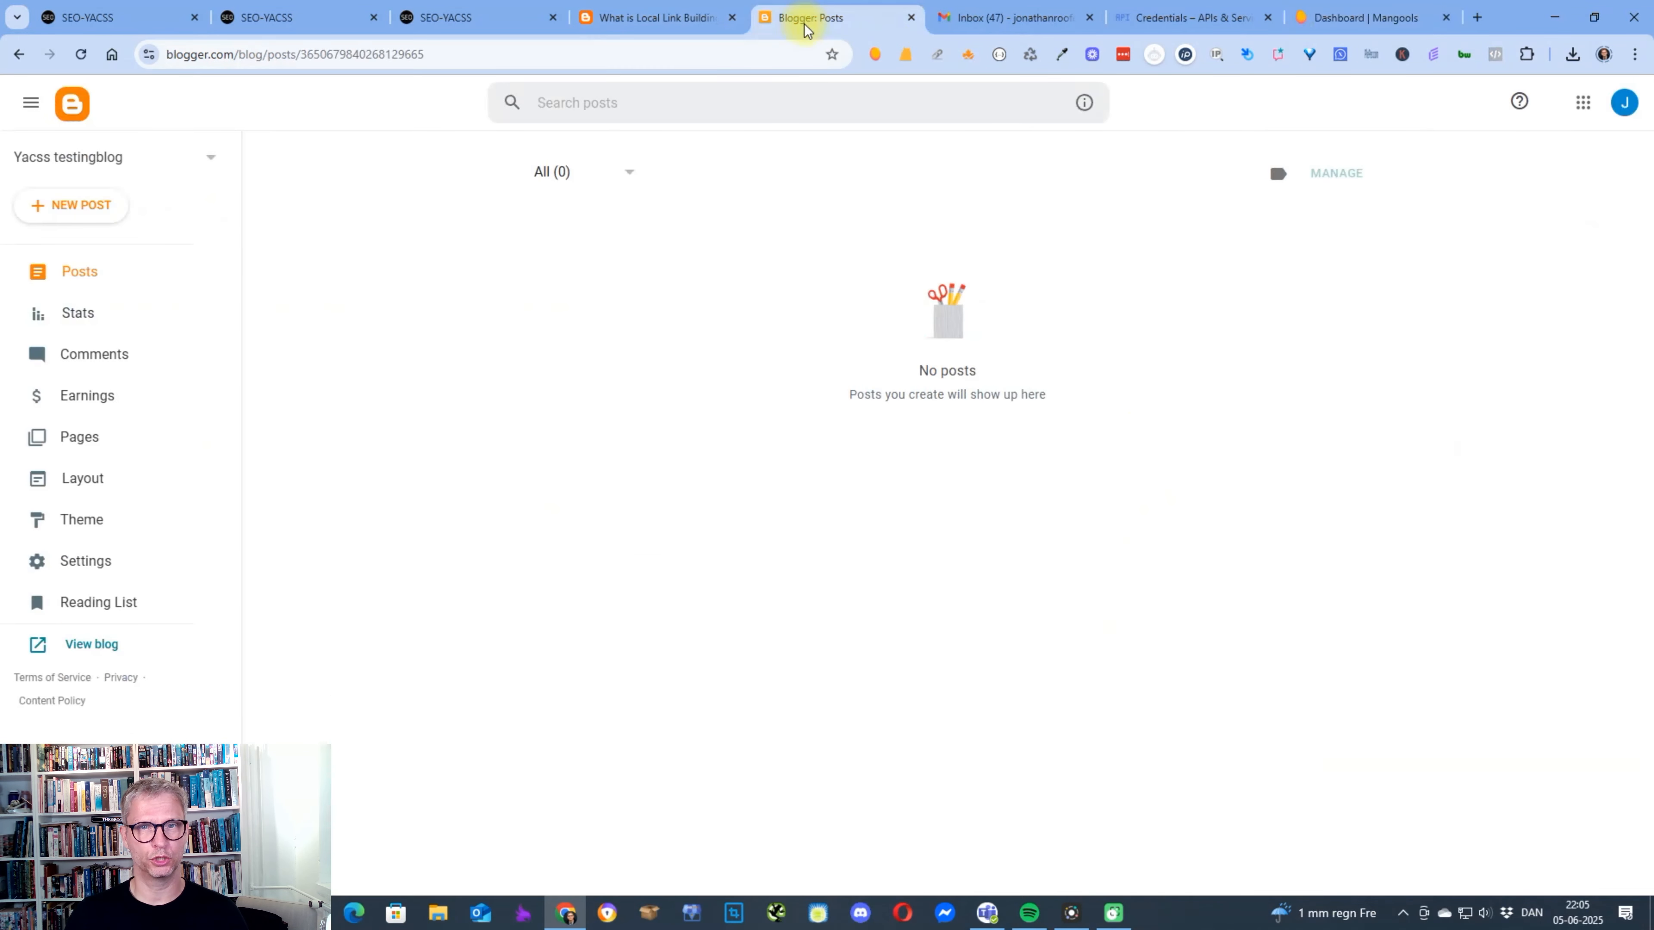
click(1019, 17)
click(586, 18)
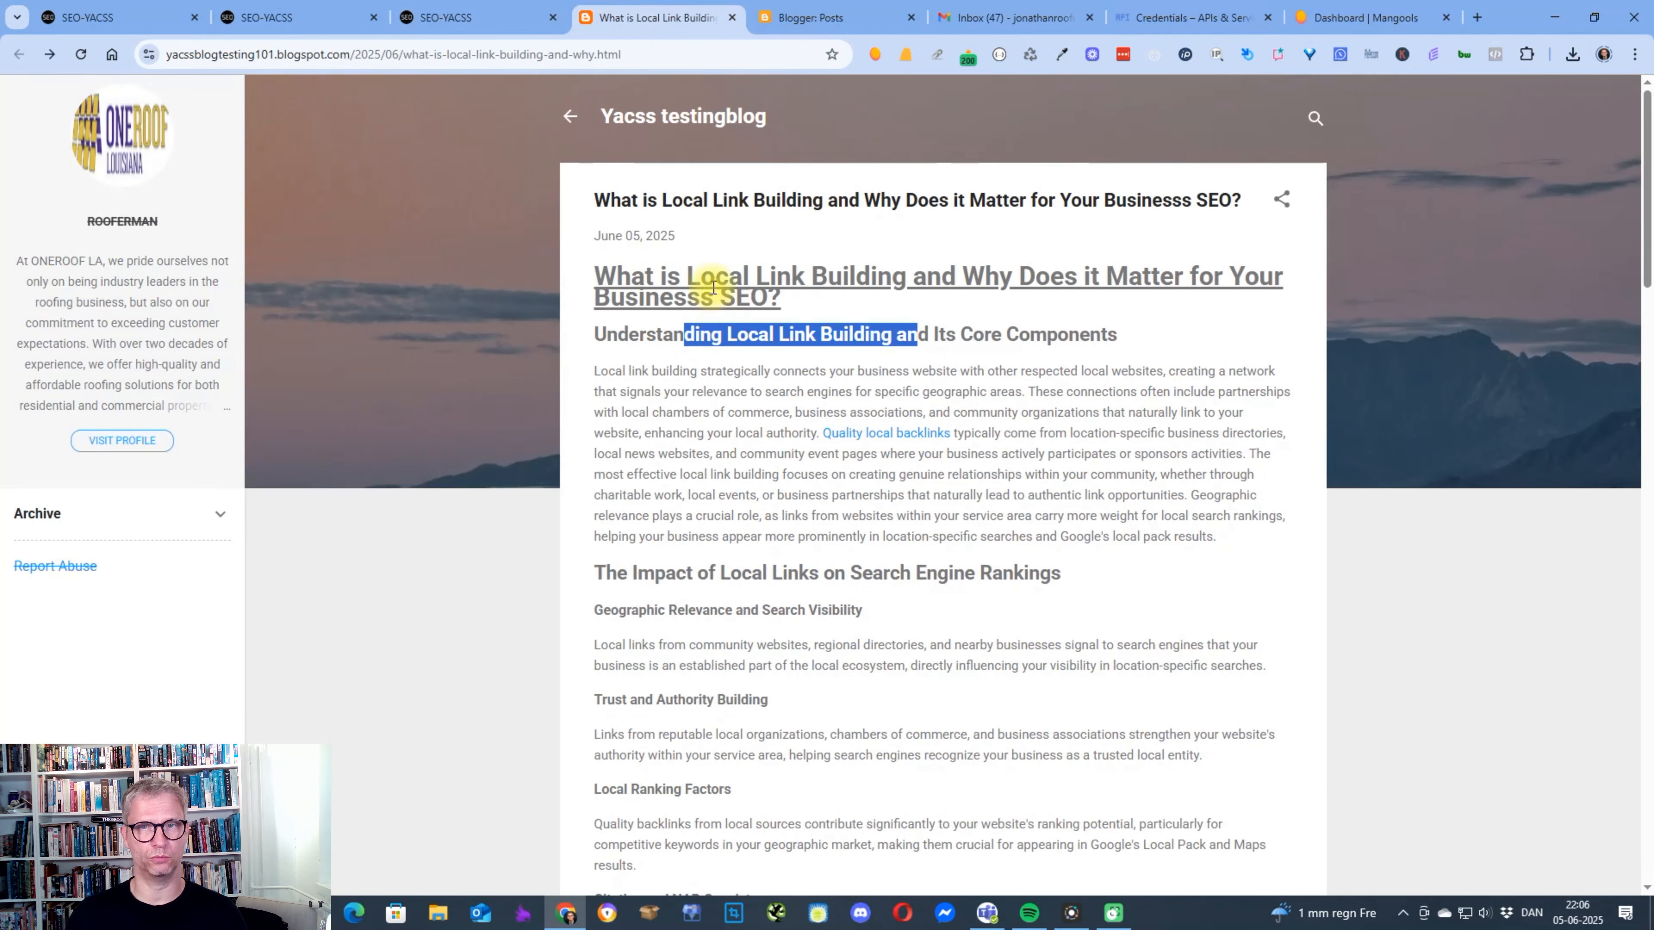
click(877, 54)
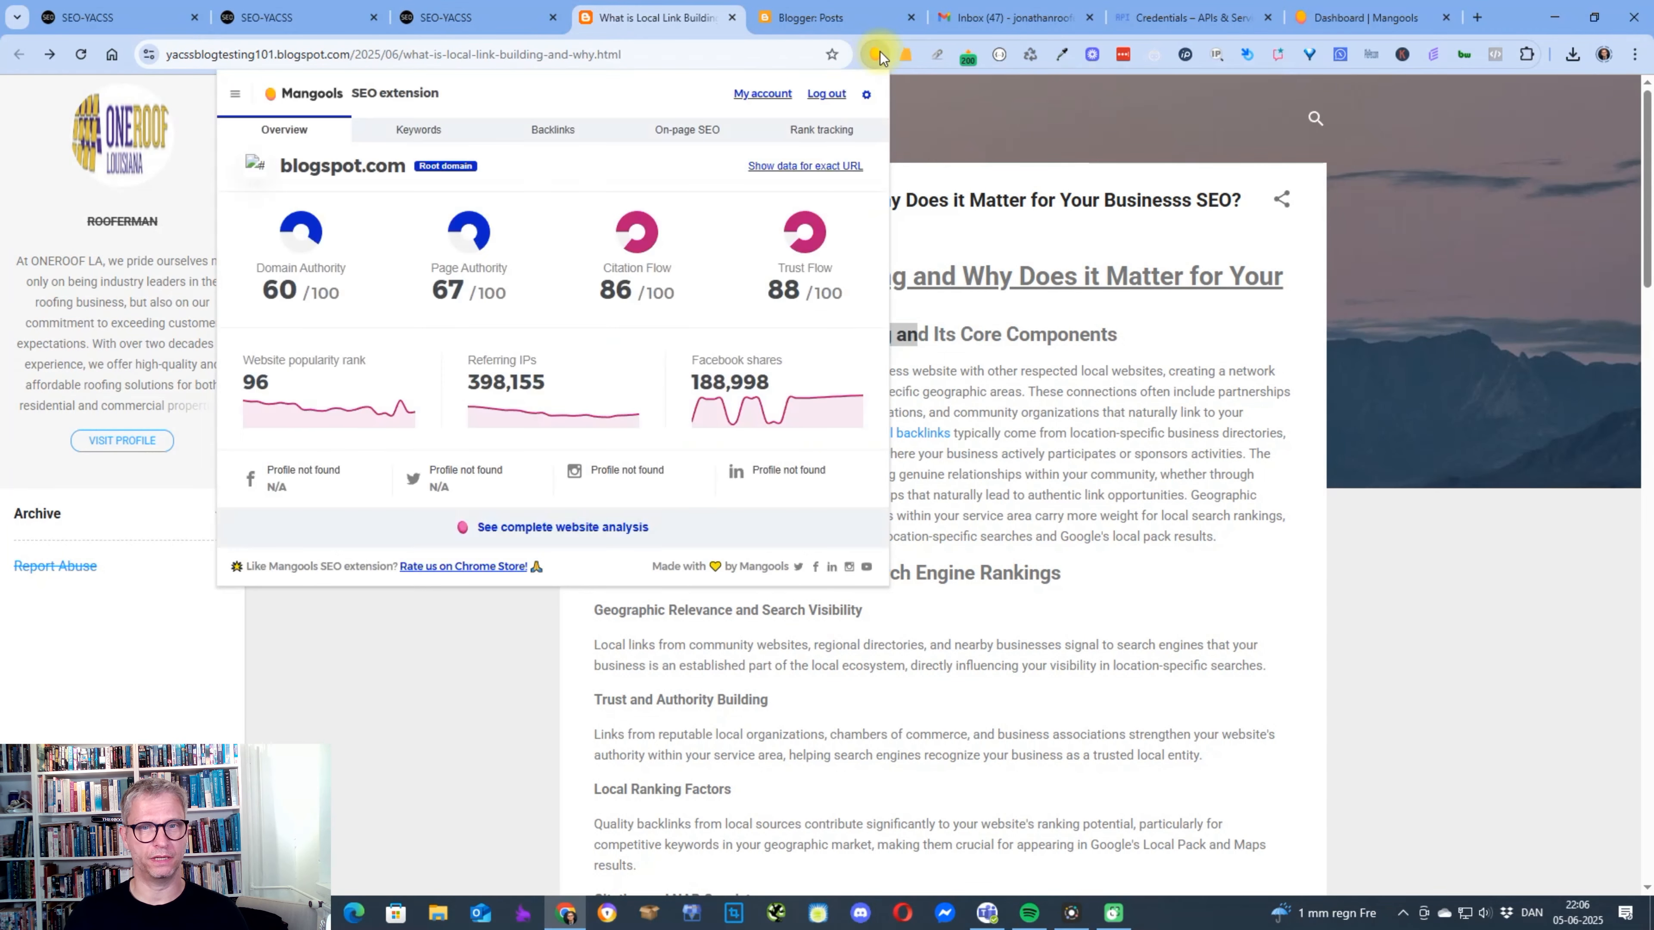
click(835, 170)
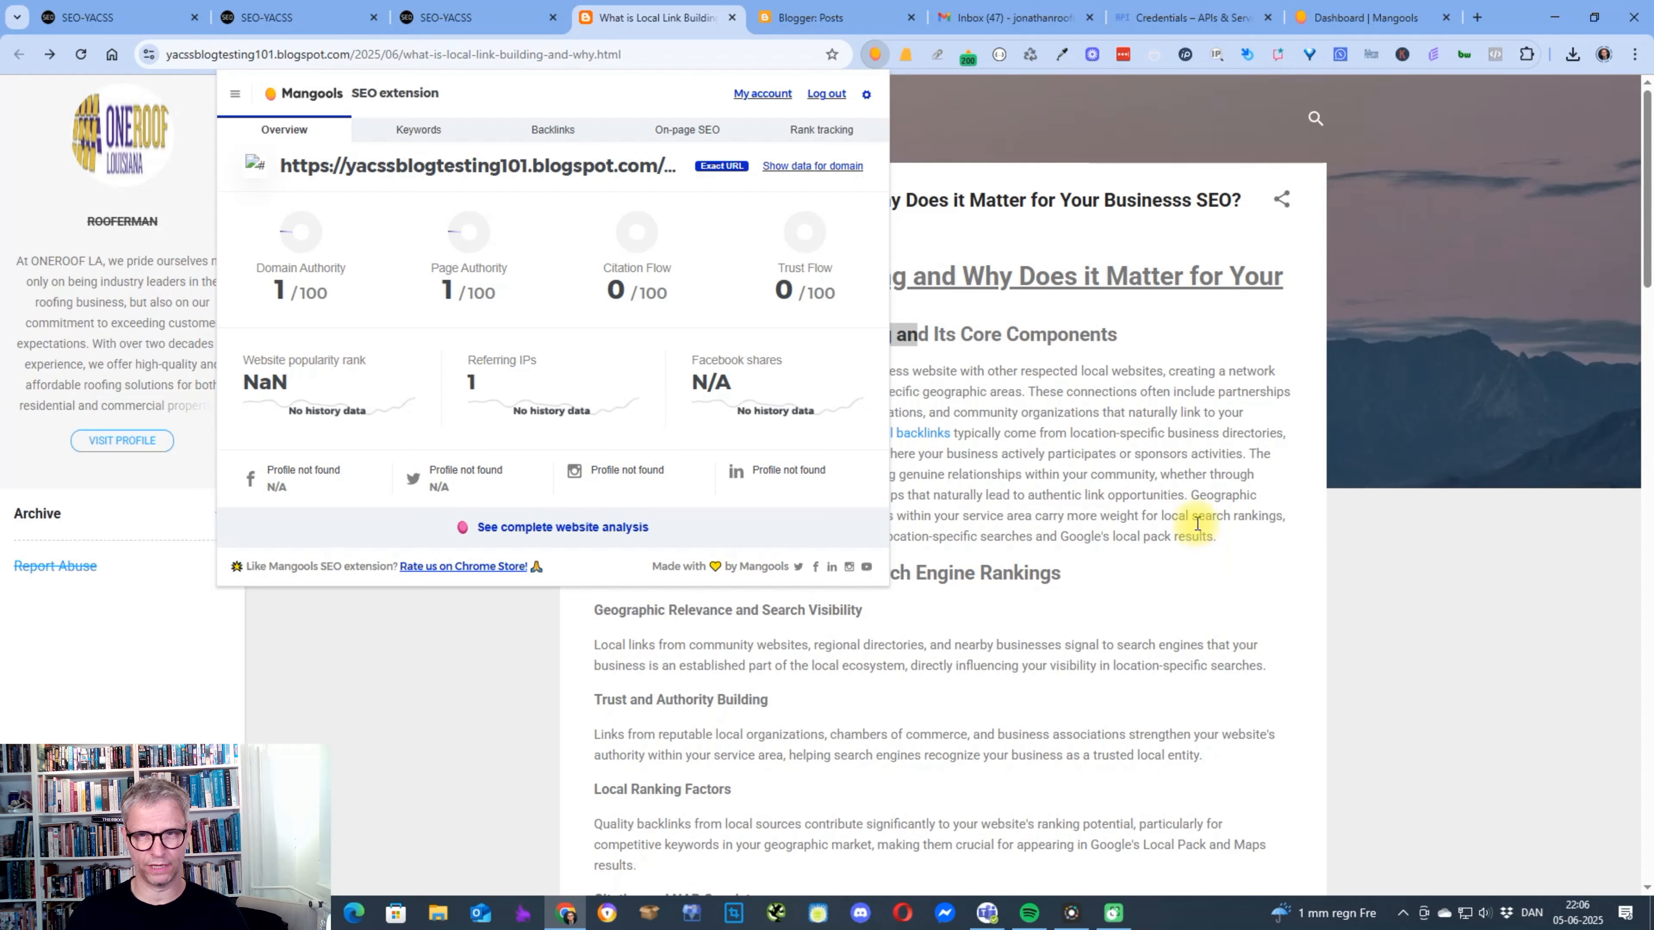
click(1184, 513)
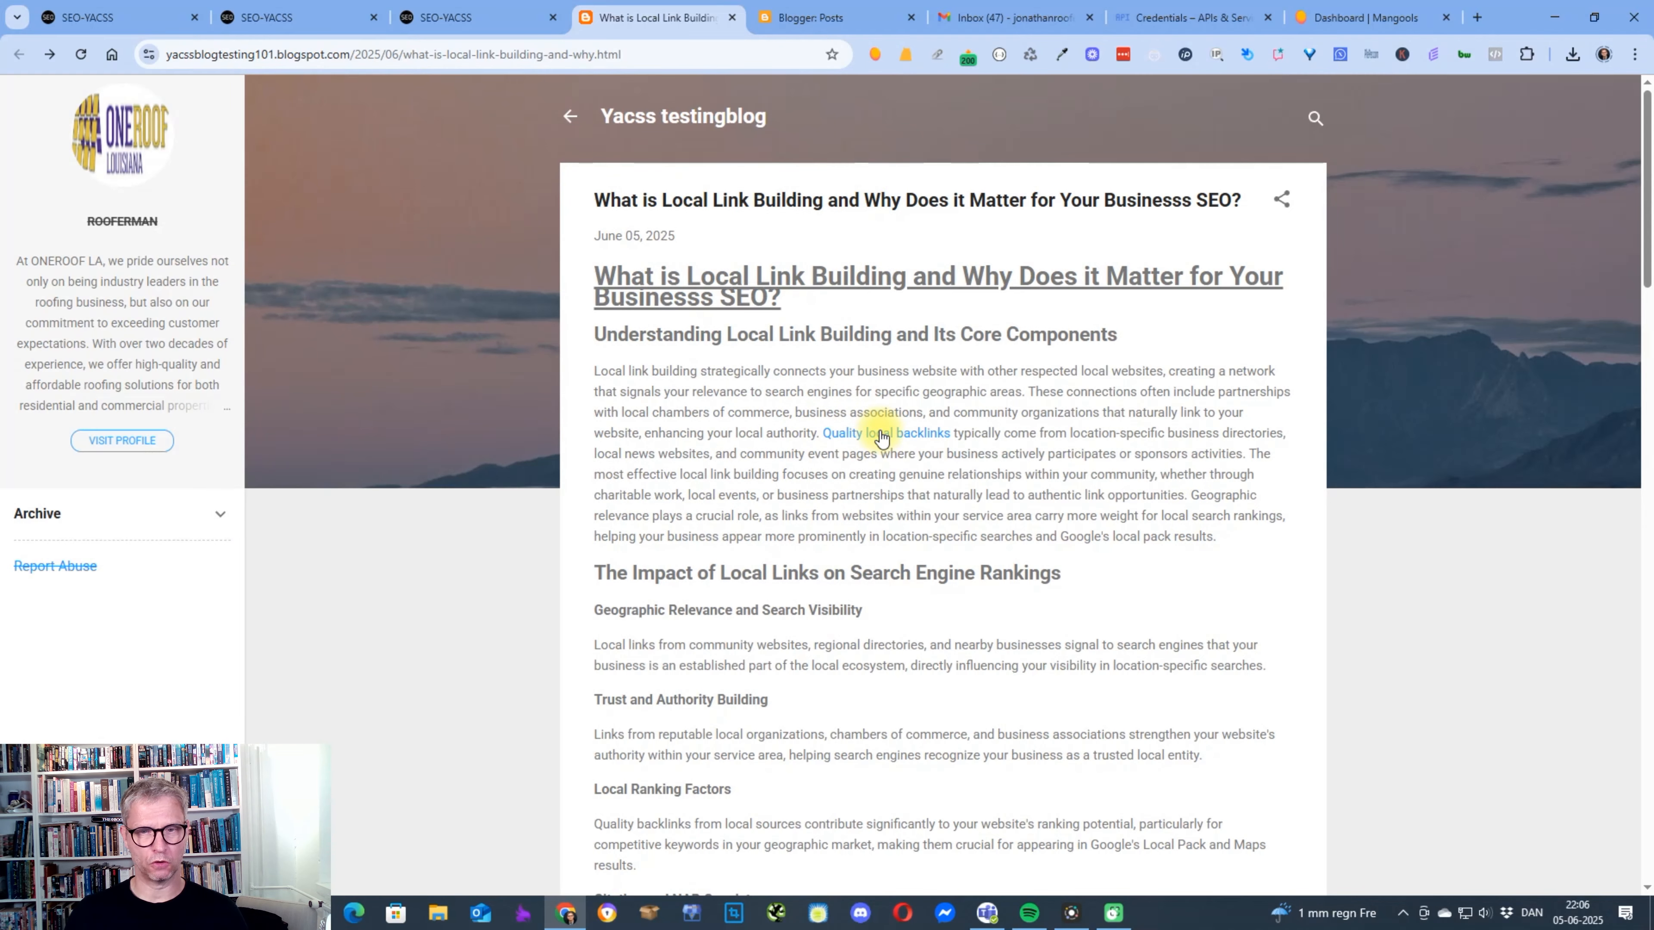
Switch back to SEO-YACSS, close the Blogger upload dialog, and review the generated article and the generator's input settings.
click(473, 18)
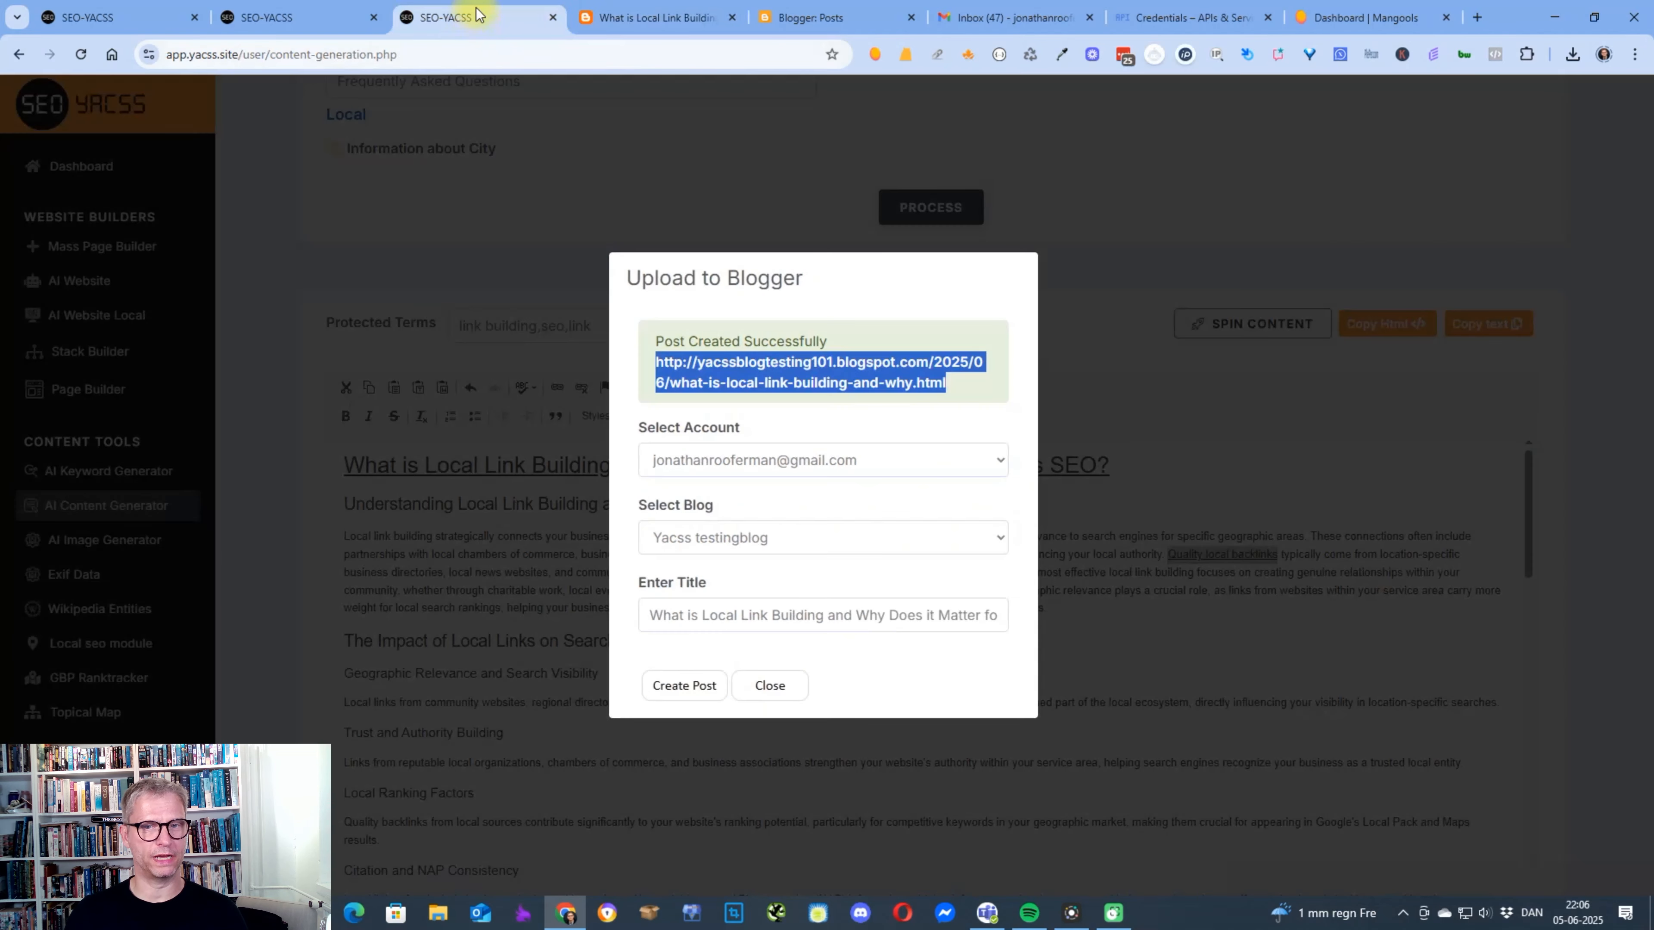
click(782, 686)
scroll(890, 612, down, 5)
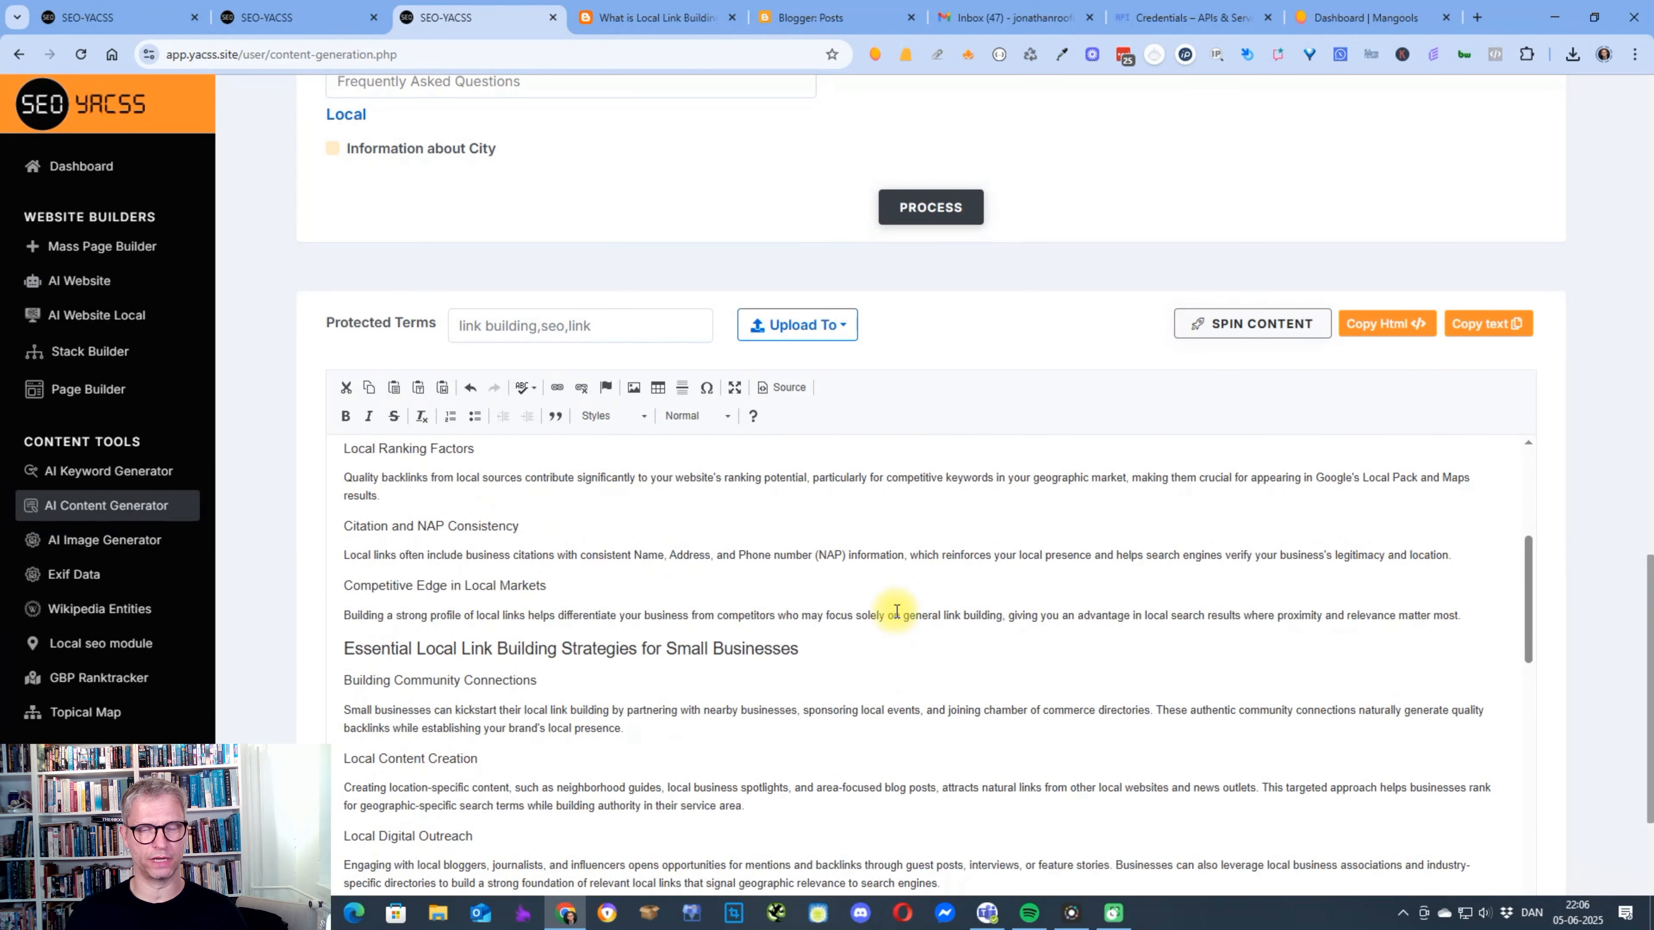
scroll(897, 614, up, 5)
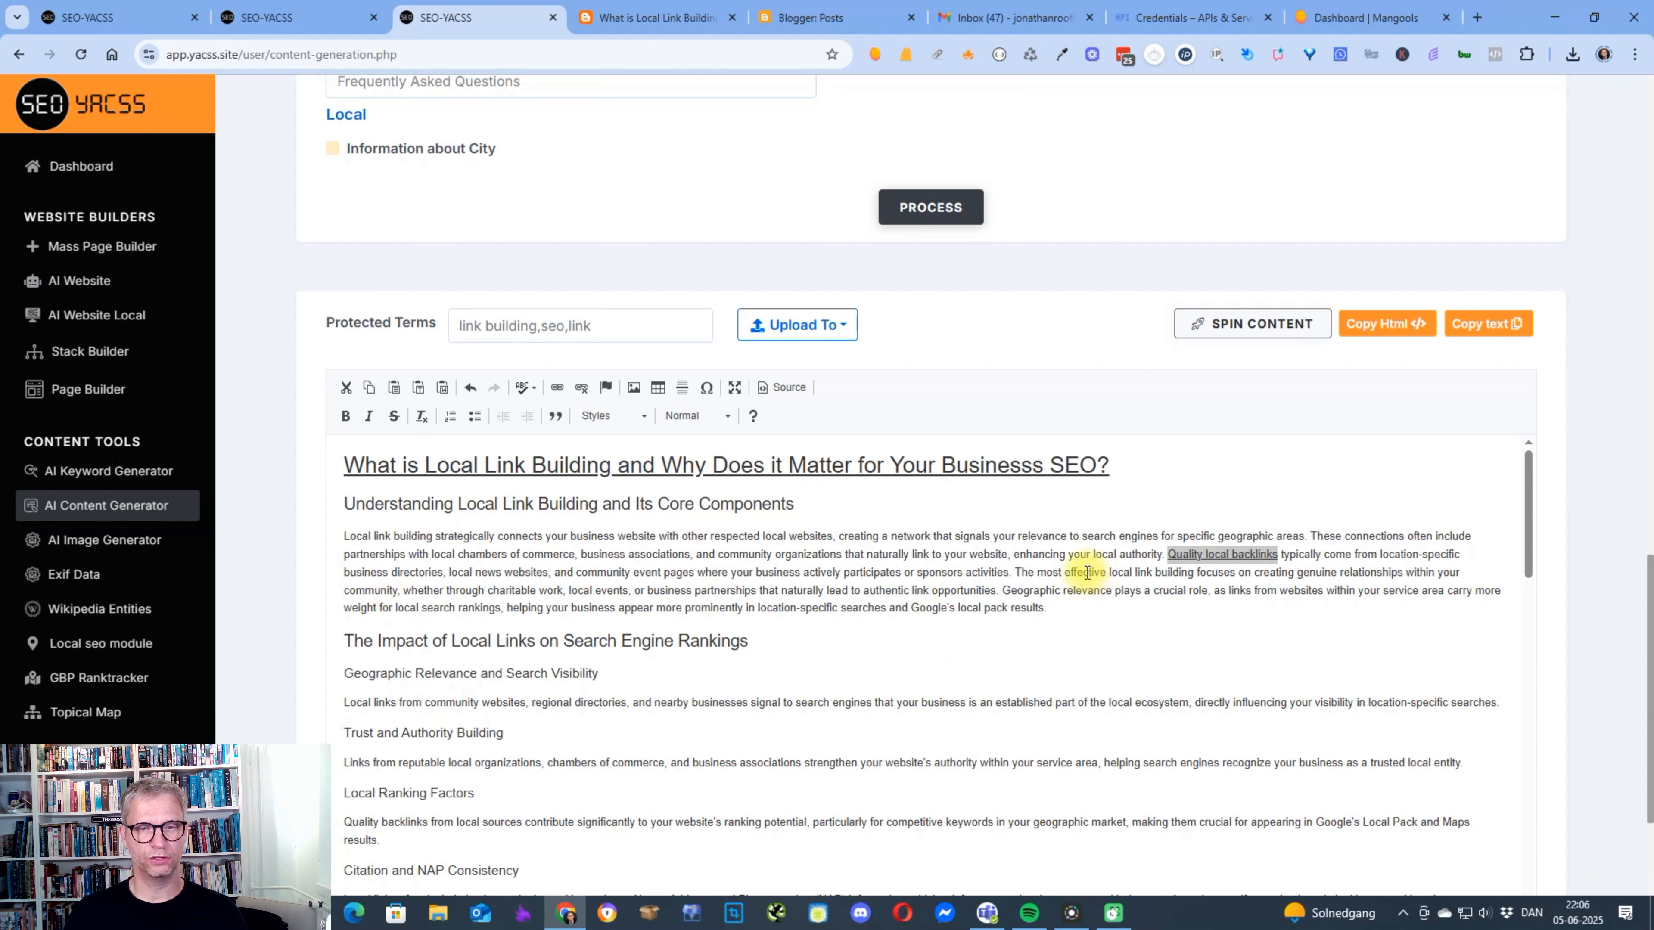
scroll(838, 656, down, 5)
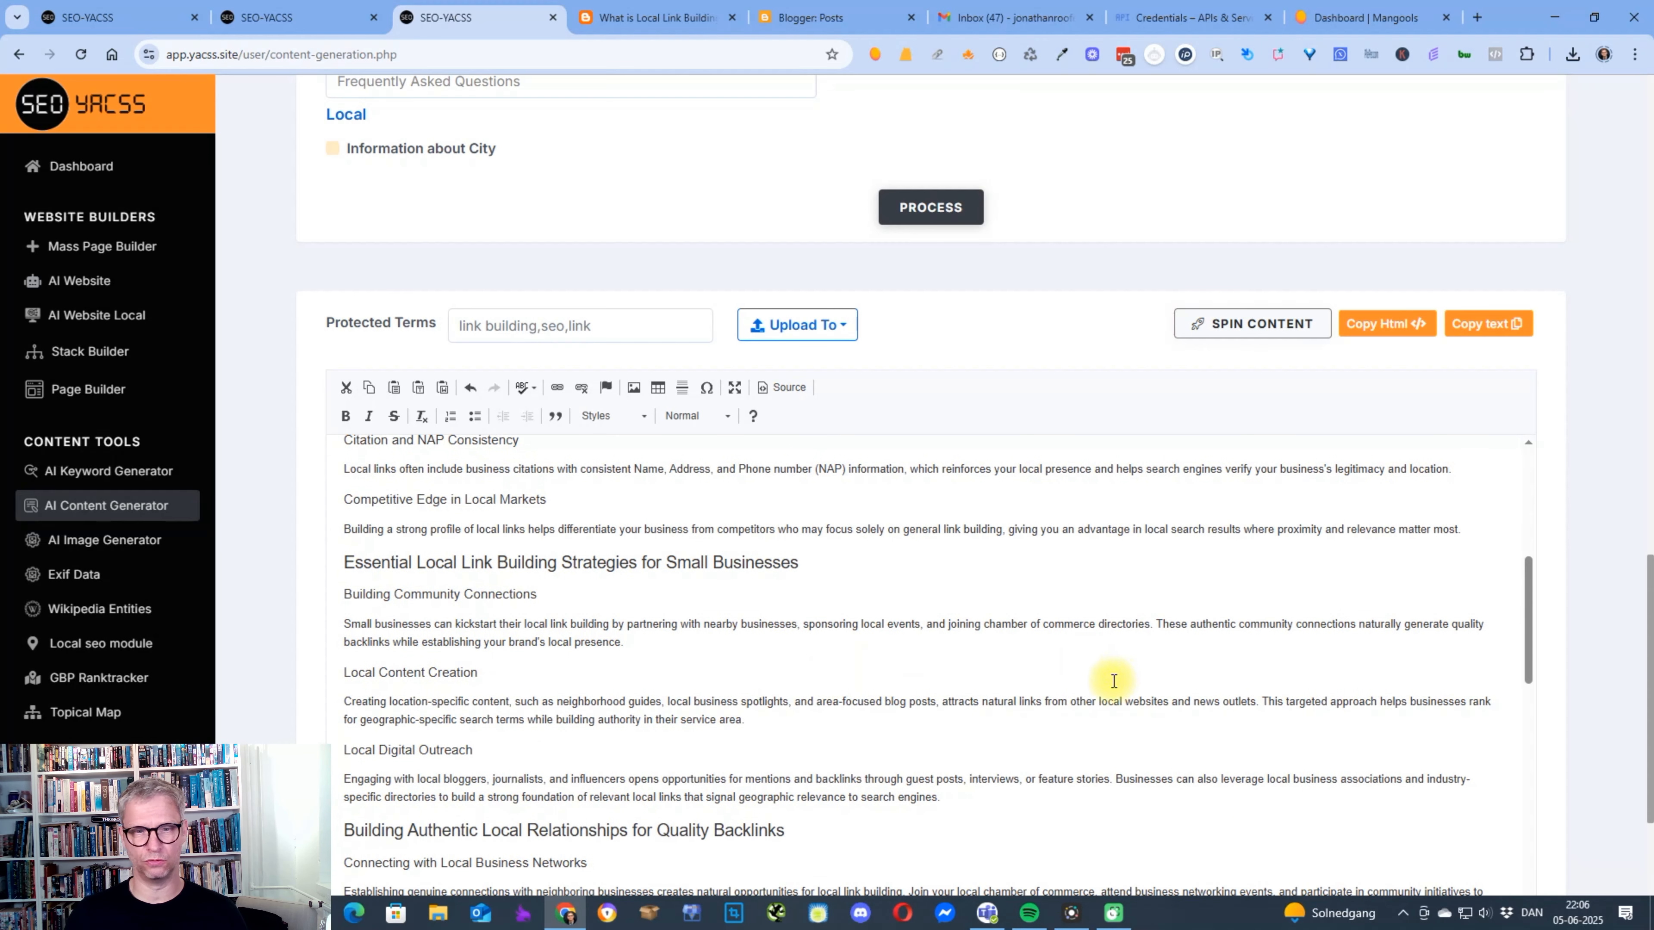
scroll(994, 677, down, 1)
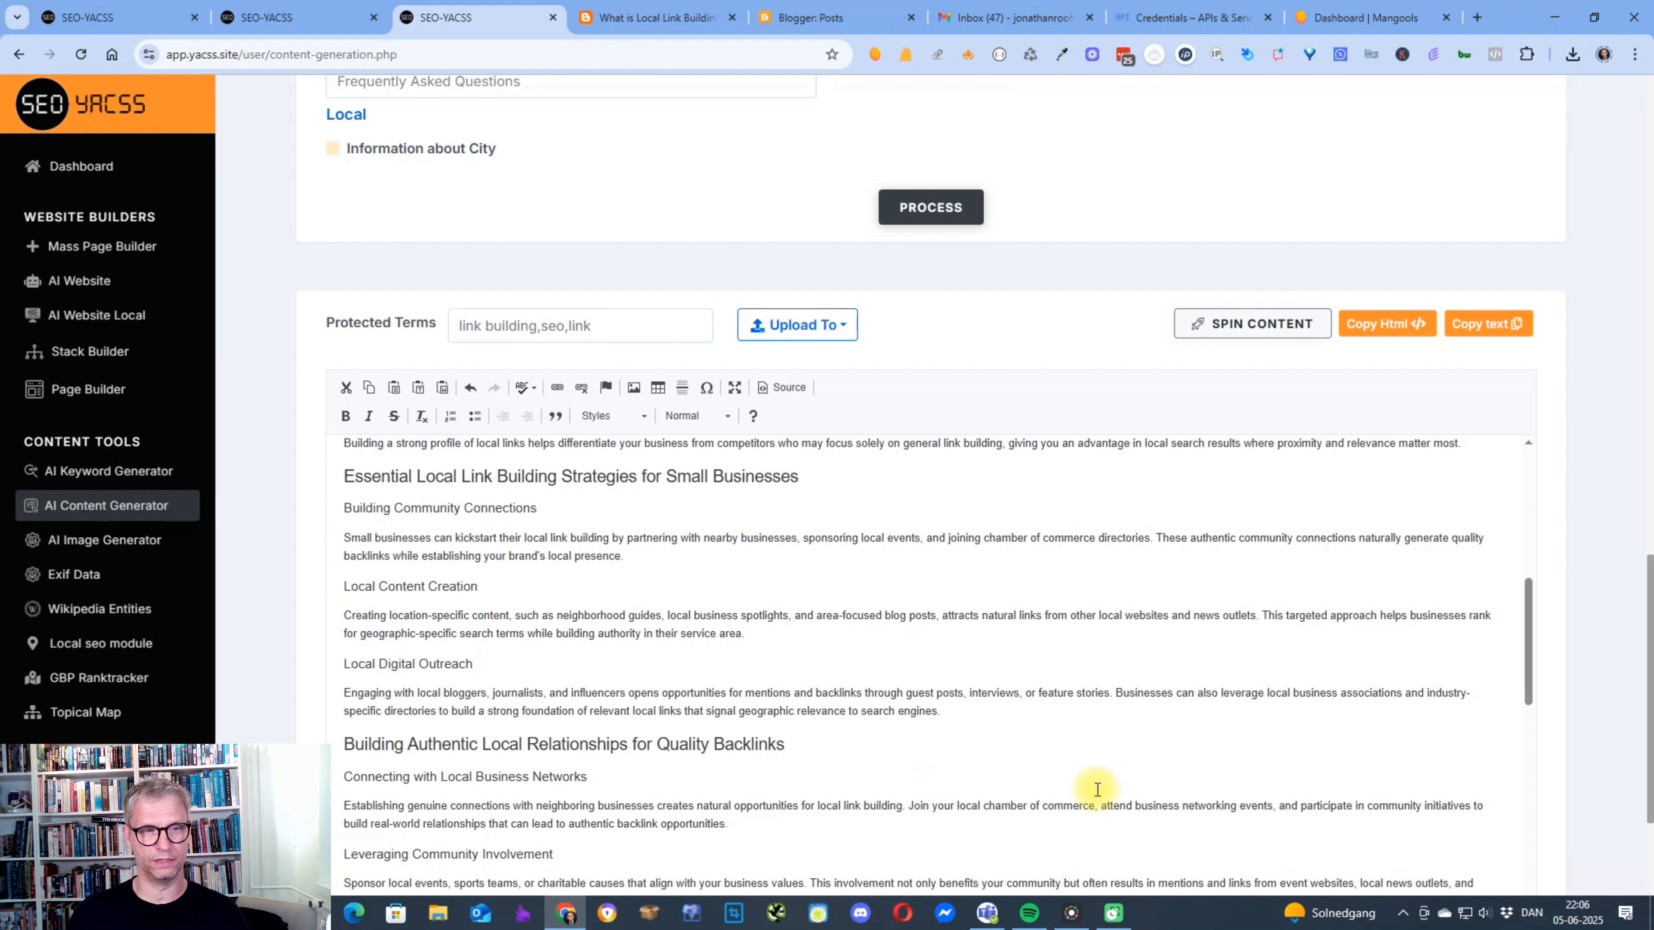
scroll(111, 580, down, 2)
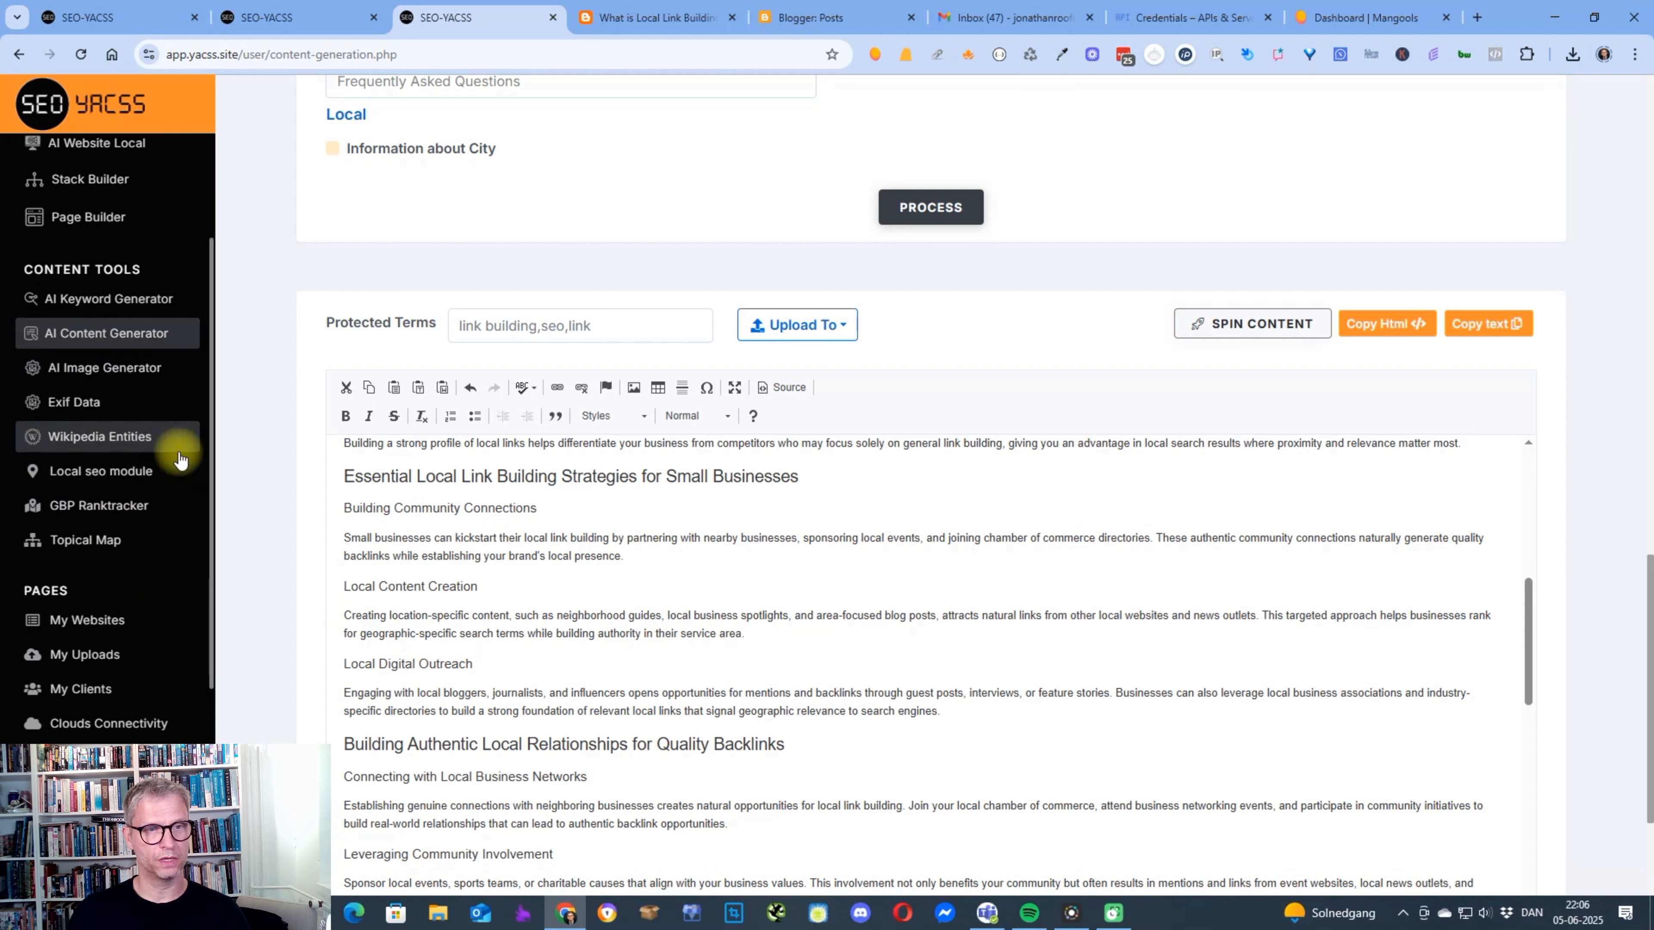
scroll(990, 671, up, 3)
scroll(983, 644, up, 3)
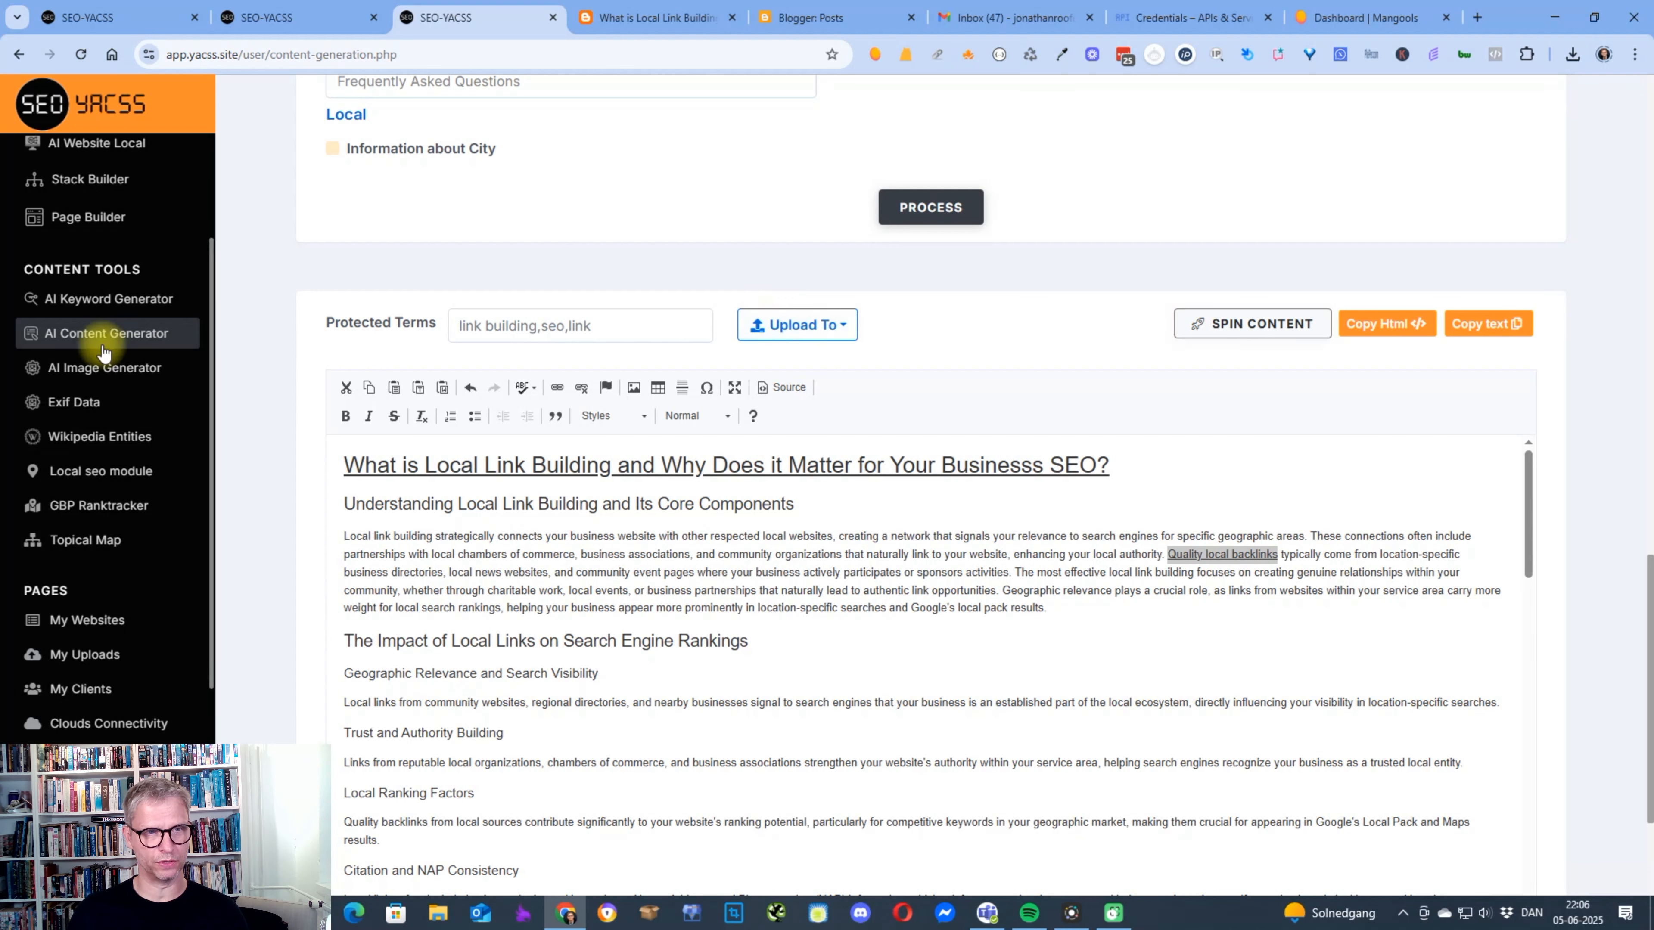
scroll(934, 362, up, 15)
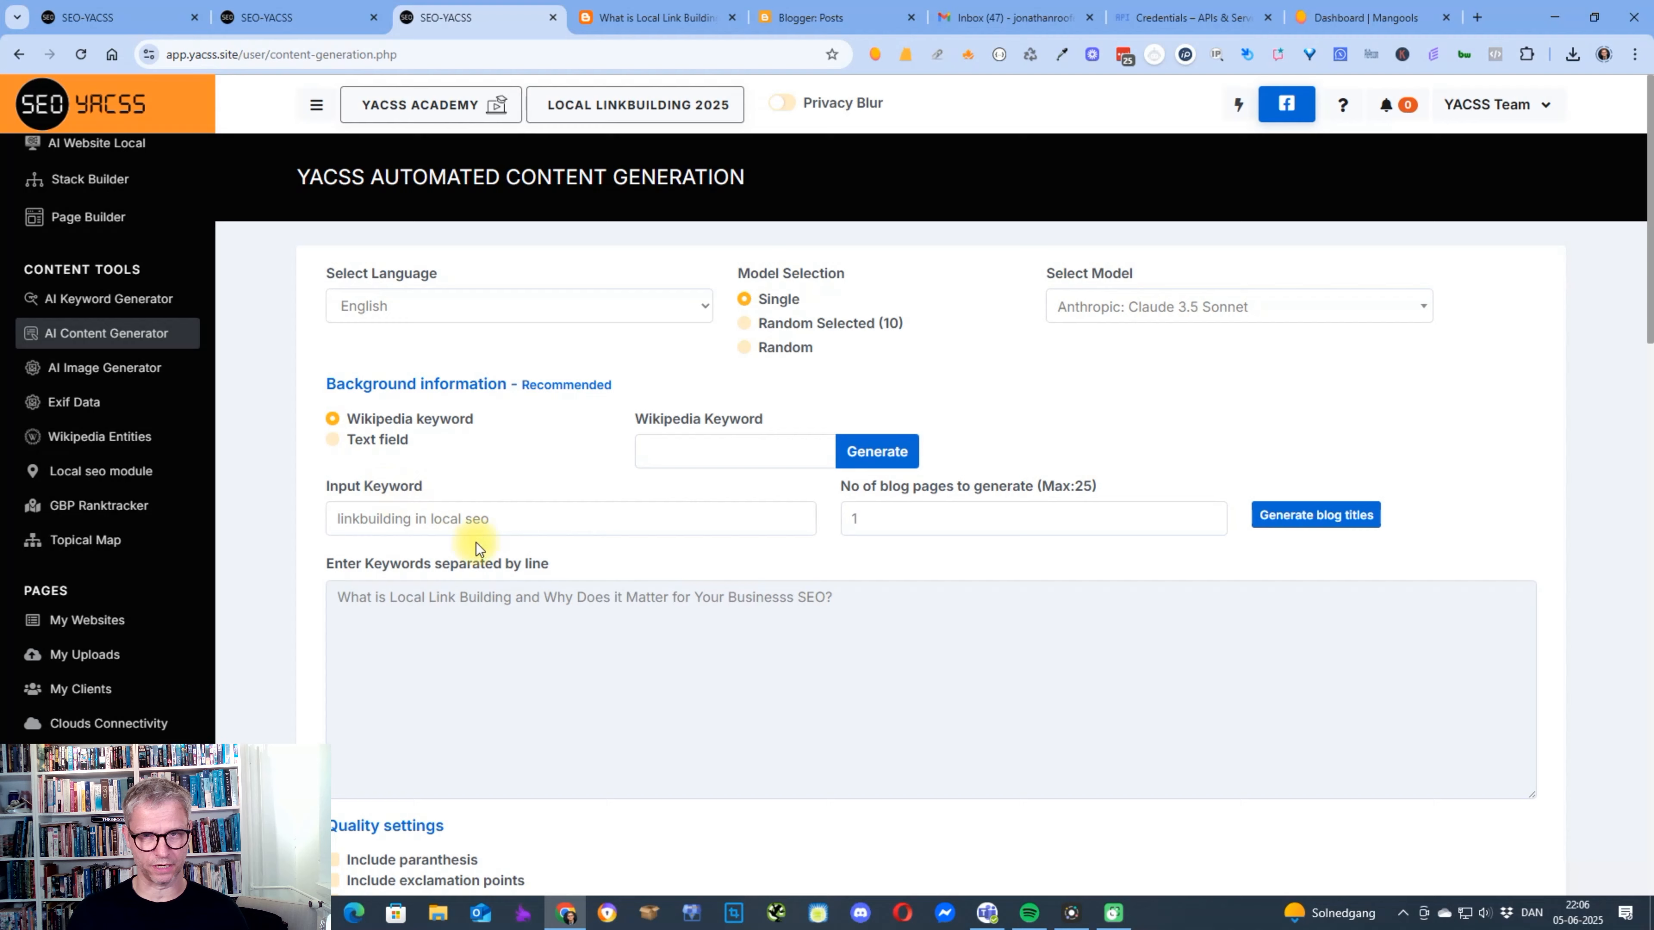
Review the generated article in the content editor, check the upload destinations offered for it, and return to the generator's input settings.
drag(1652, 272, 1650, 787)
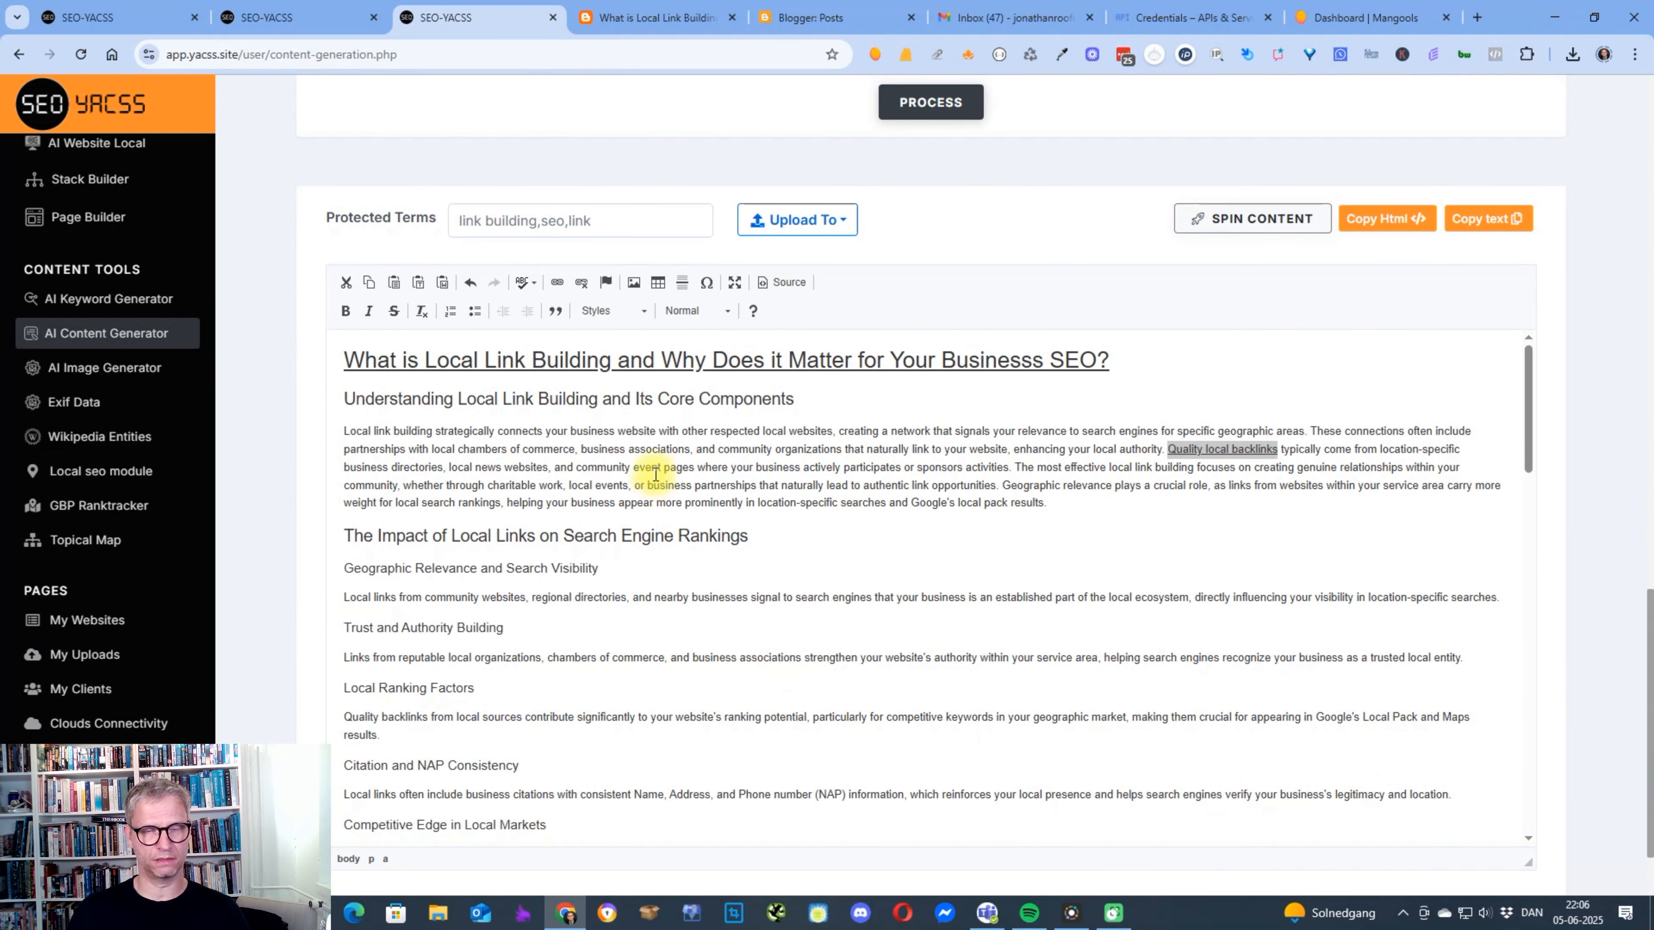
drag(664, 448, 1149, 828)
click(797, 219)
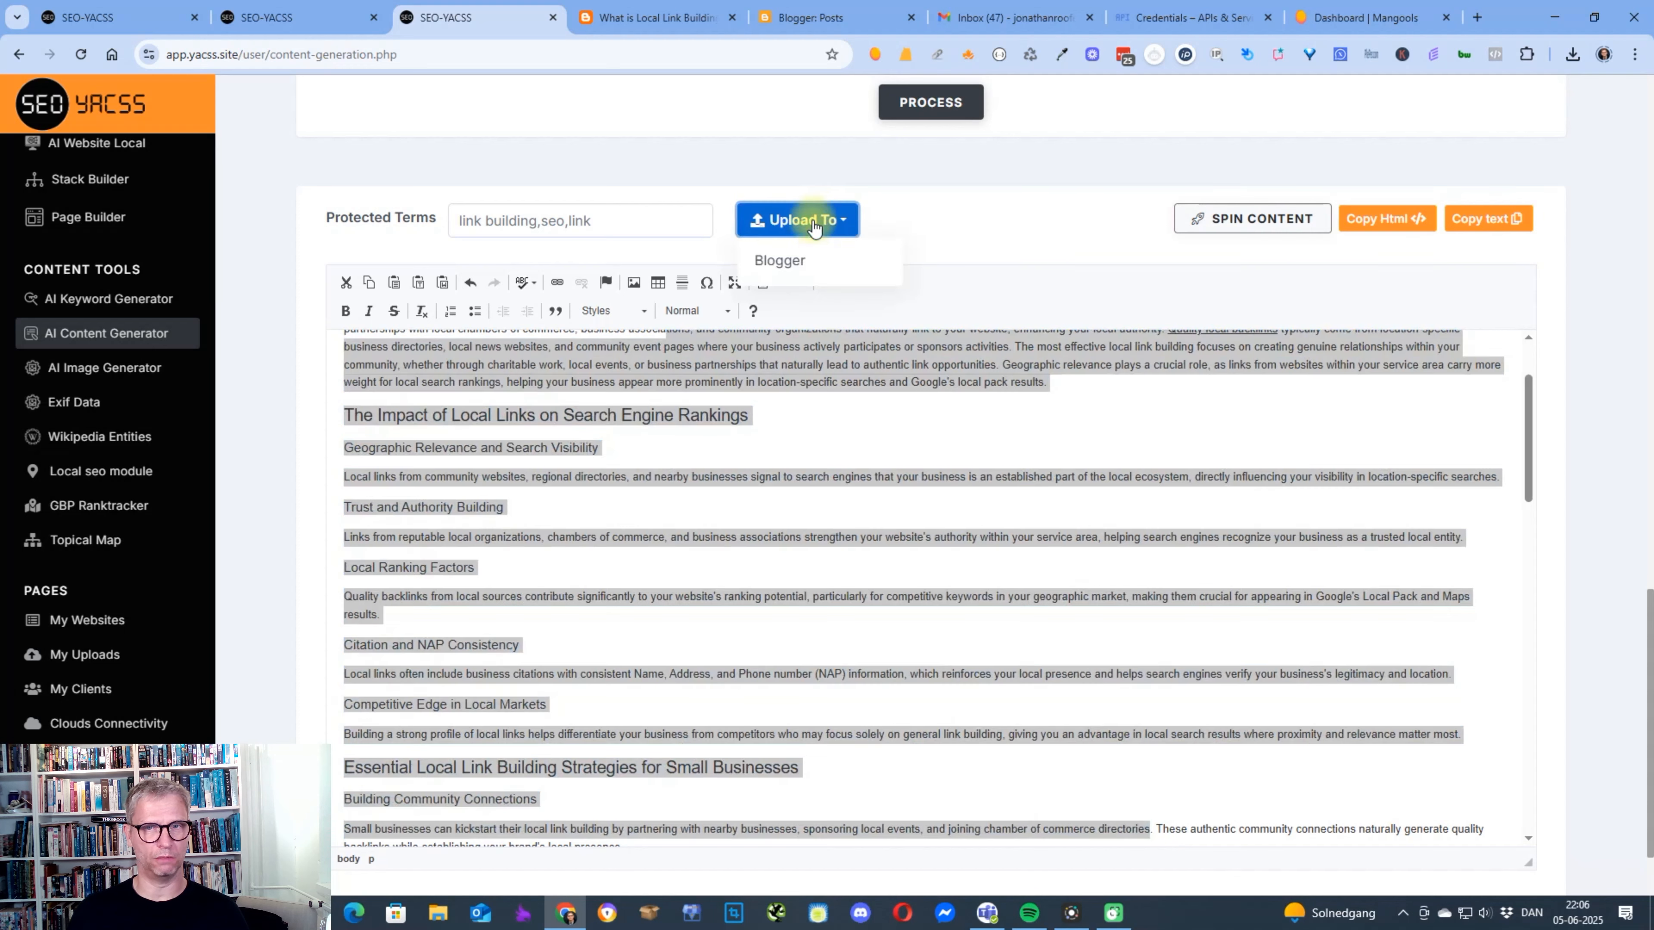
click(1135, 508)
scroll(1081, 619, up, 4)
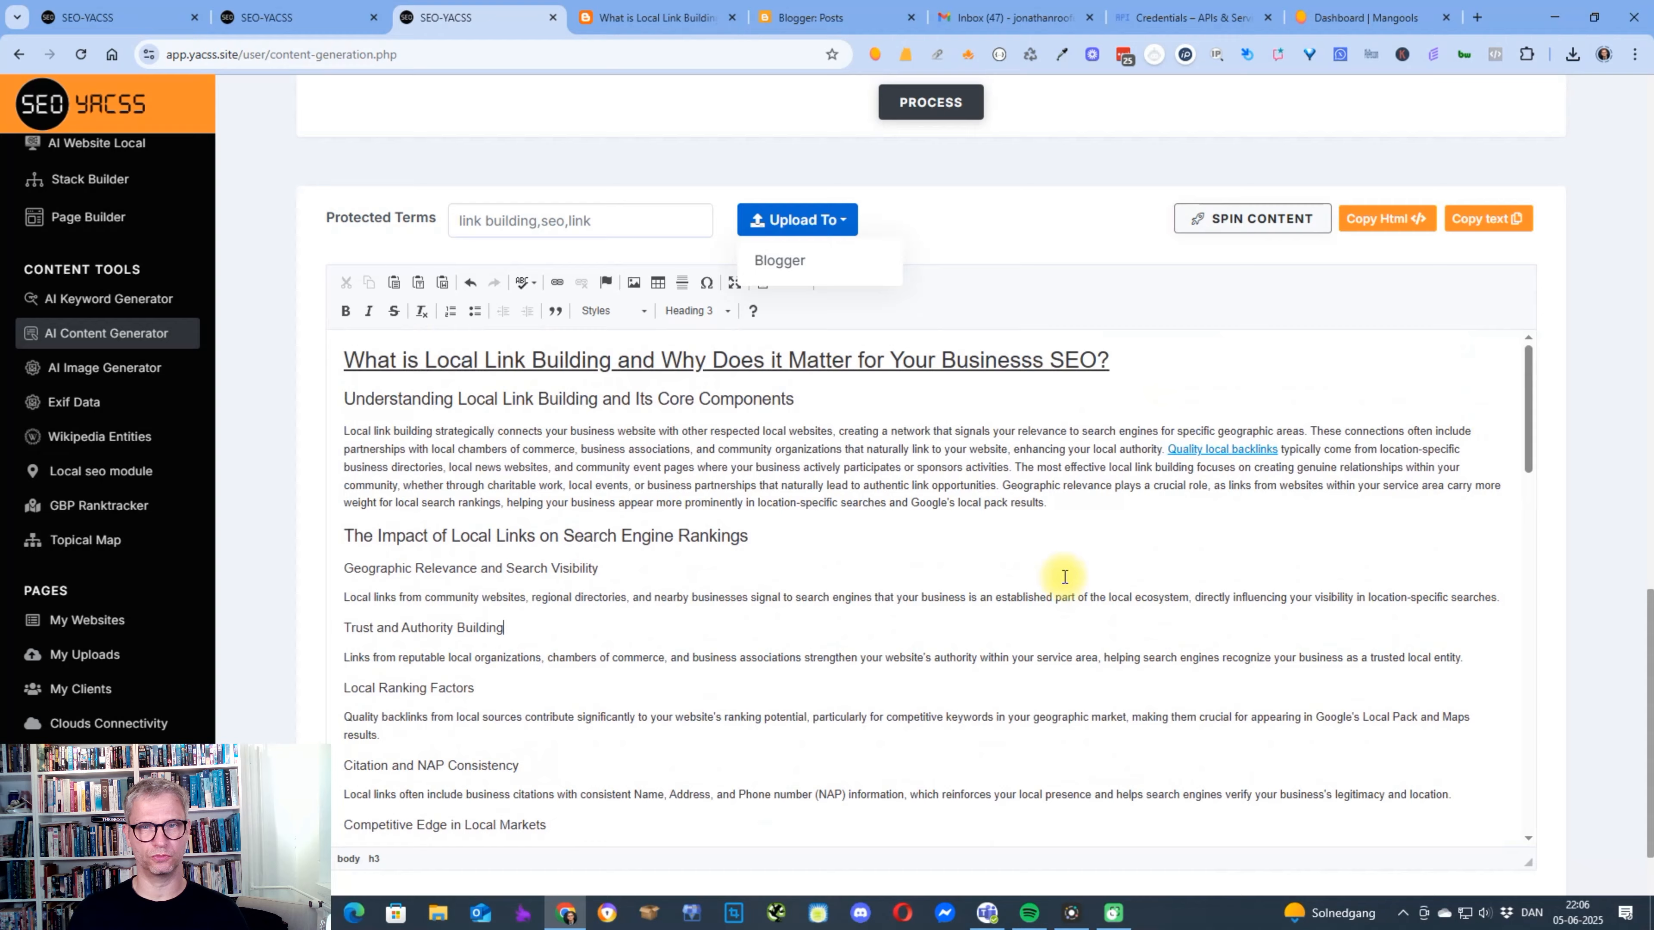
scroll(1608, 501, up, 10)
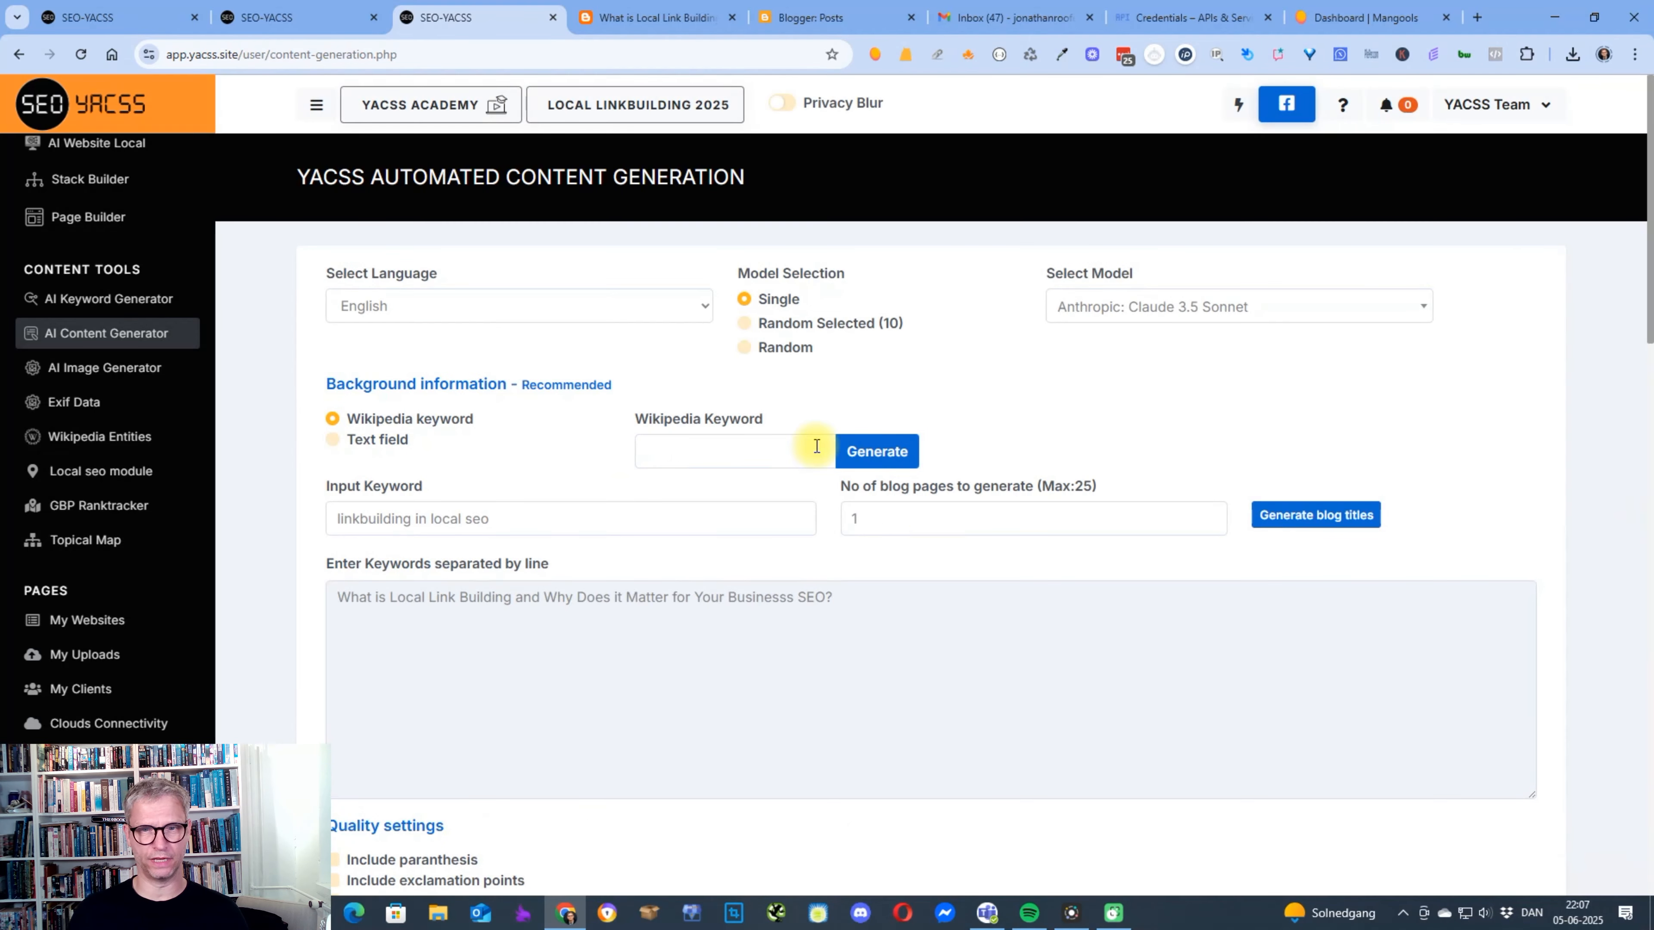
Add a new paragraph of filler text "sdfklnsdflksdnflksdnf" to the article below the heading "Understanding Local Link Building and Its Core Components".
drag(1644, 260, 1649, 878)
click(874, 410)
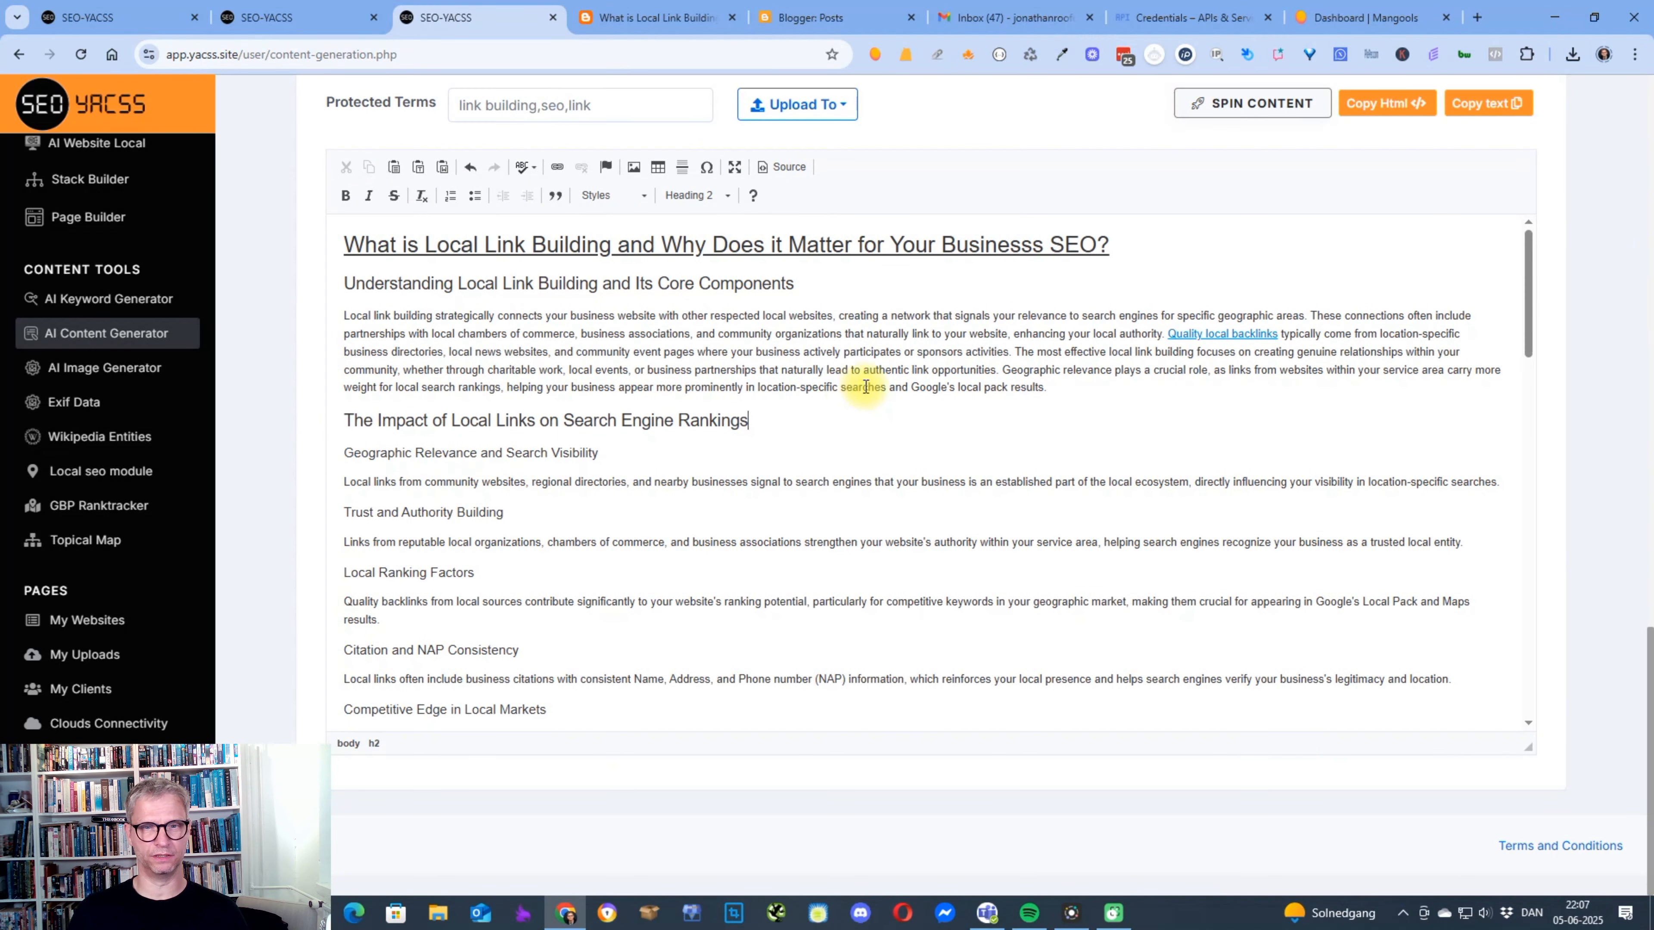
drag(644, 315, 655, 314)
click(980, 298)
key(Return)
key(Return)
text(sdfklnsdflksdnflksdnf)
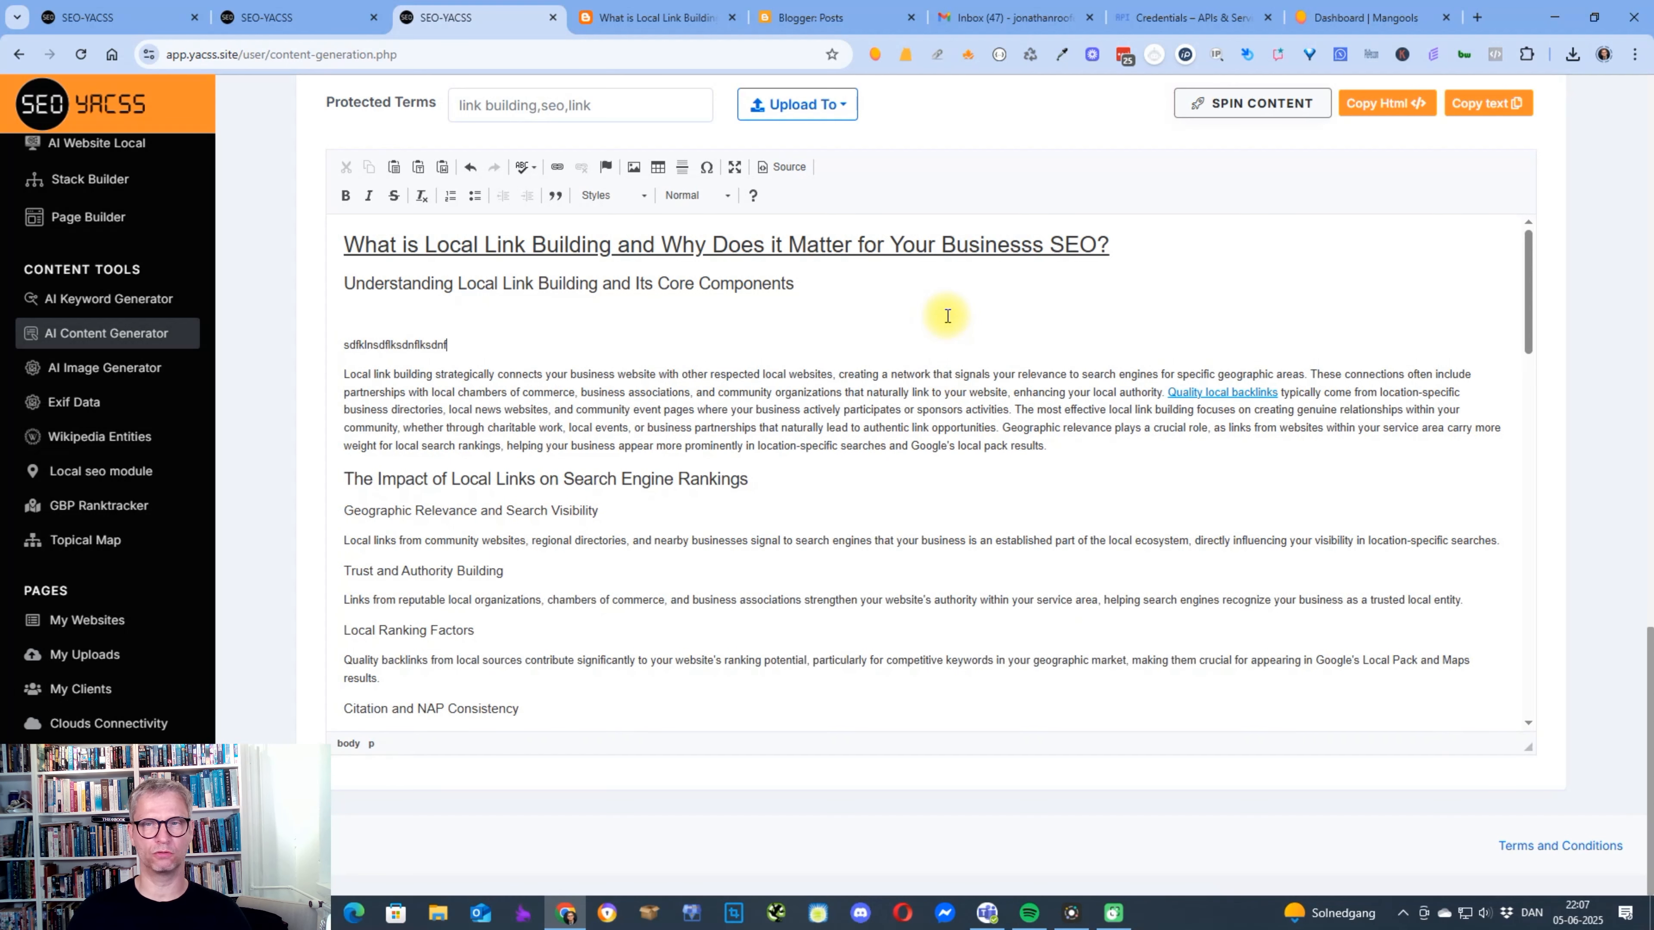